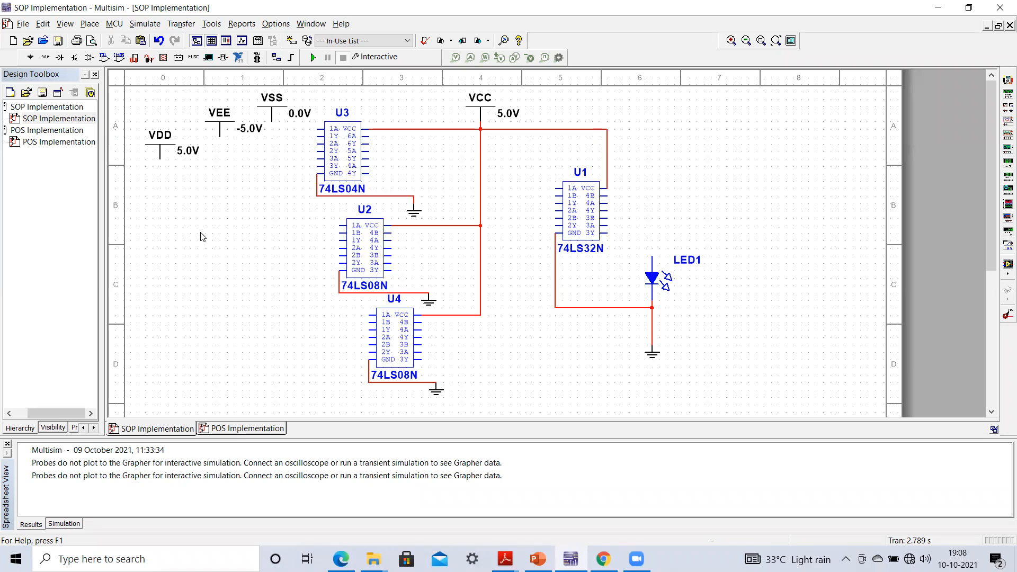
pyautogui.click(160, 150)
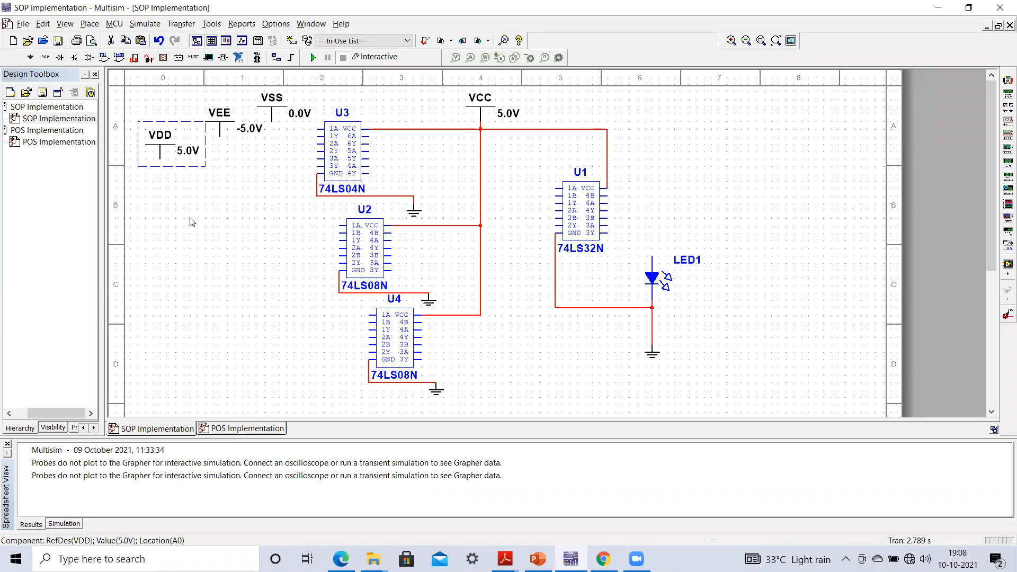
pyautogui.click(217, 116)
pyautogui.click(277, 111)
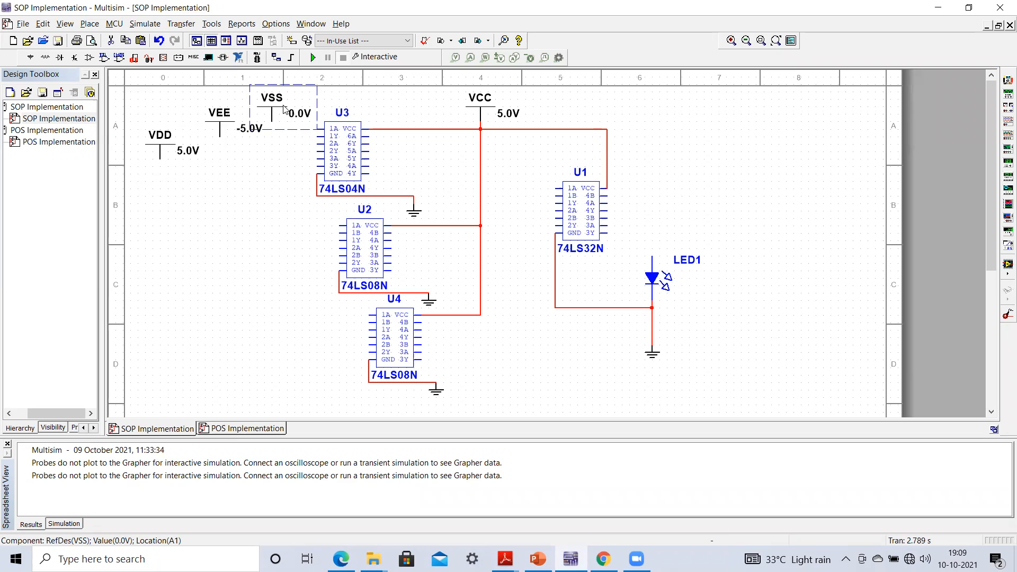
pyautogui.click(201, 223)
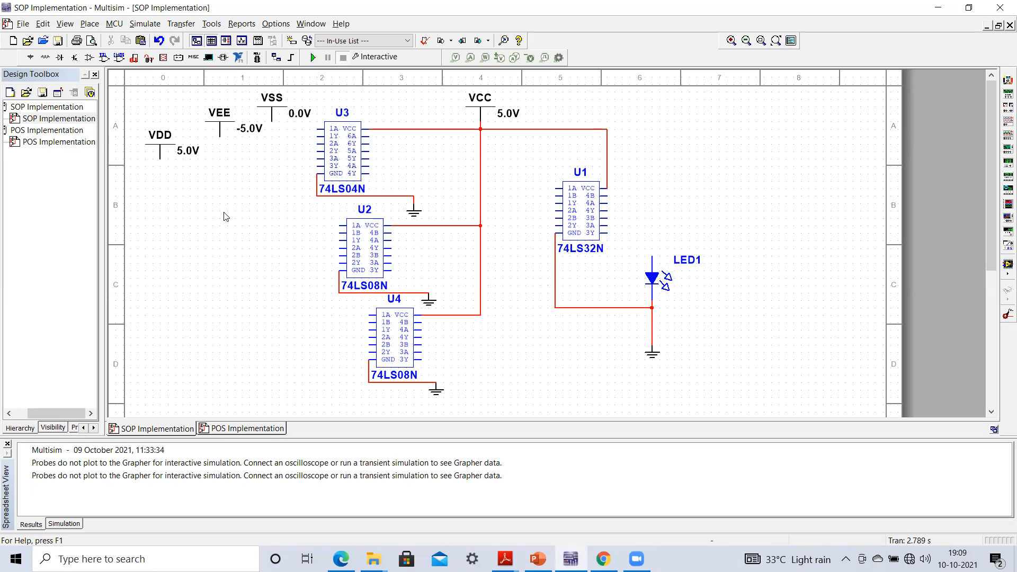
# Run a vertical wire down from the VDD source and connect pin 1A of inverter U3 to it.
pyautogui.click(160, 159)
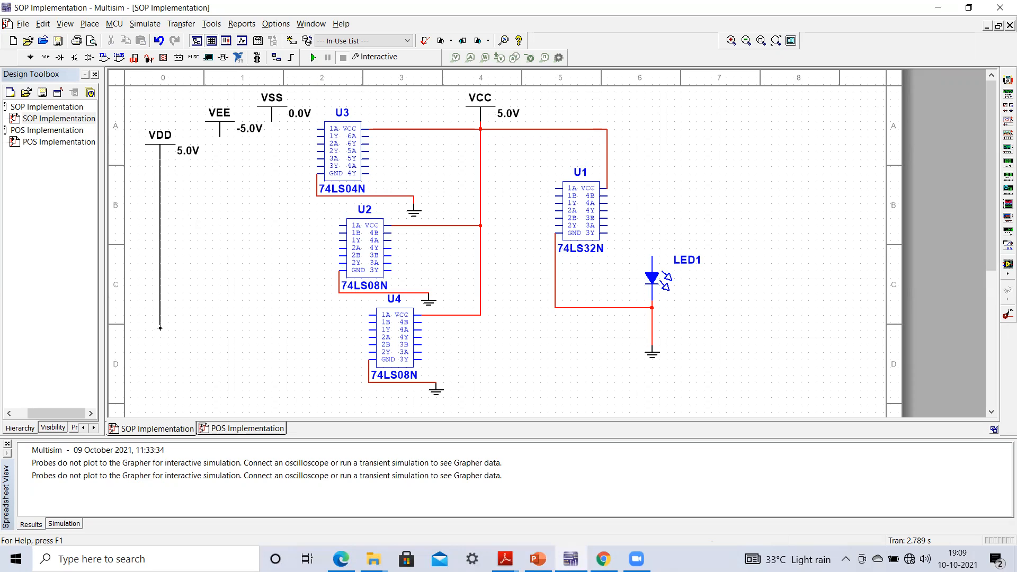
pyautogui.click(157, 359)
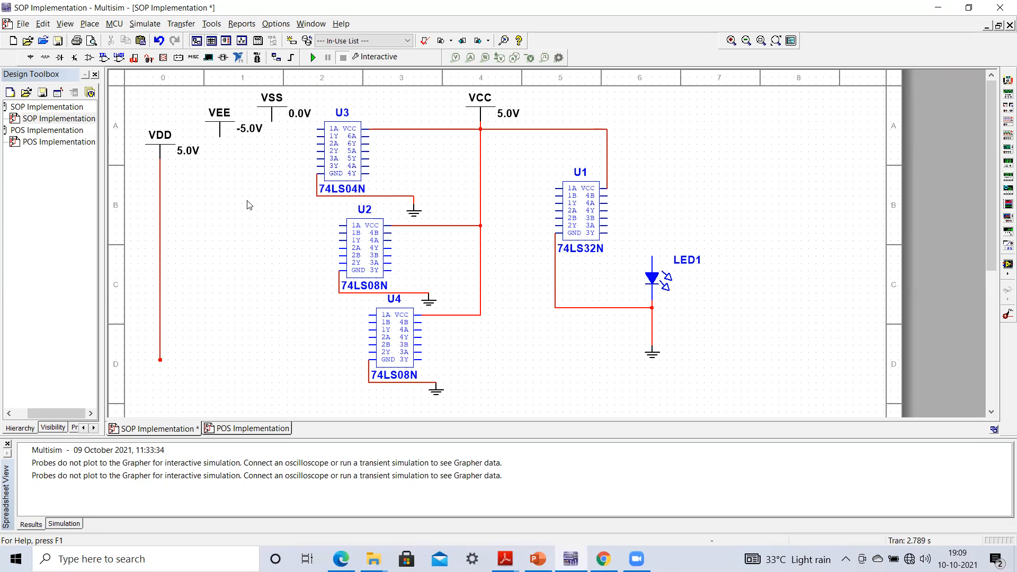
pyautogui.click(317, 130)
pyautogui.press('Escape')
pyautogui.click(160, 166)
# Run a vertical wire down from the VEE source and connect pin 2A of inverter U3 to it.
pyautogui.click(218, 137)
pyautogui.scroll(-1, 217, 379)
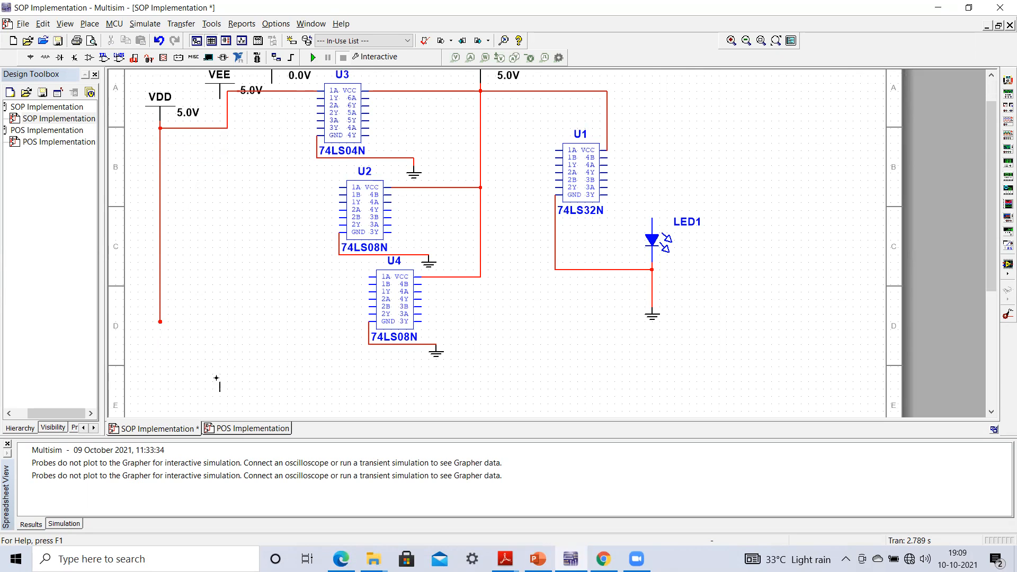
pyautogui.click(220, 315)
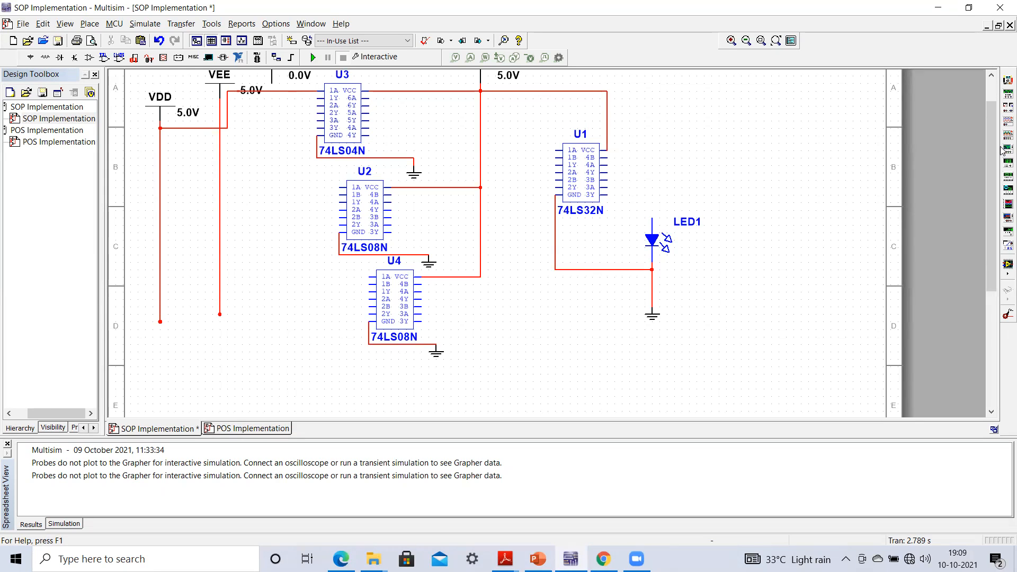
pyautogui.moveTo(995, 151); pyautogui.dragTo(995, 122)
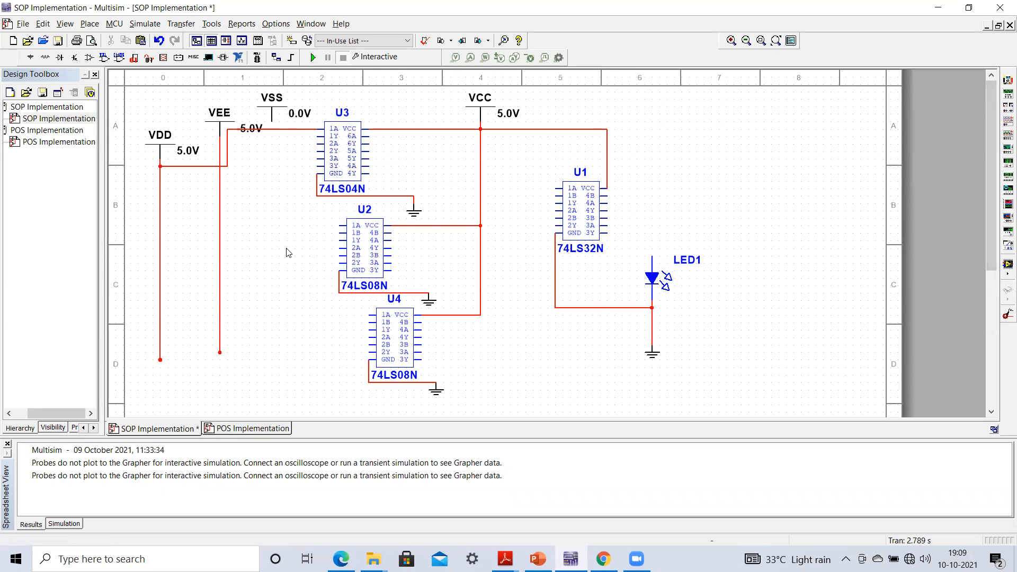
pyautogui.click(317, 143)
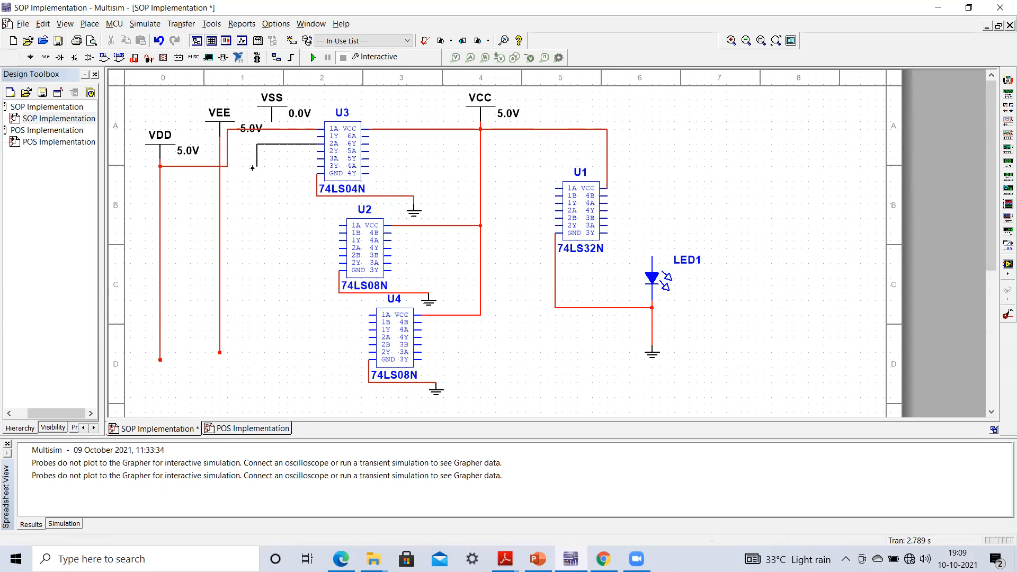
pyautogui.click(221, 176)
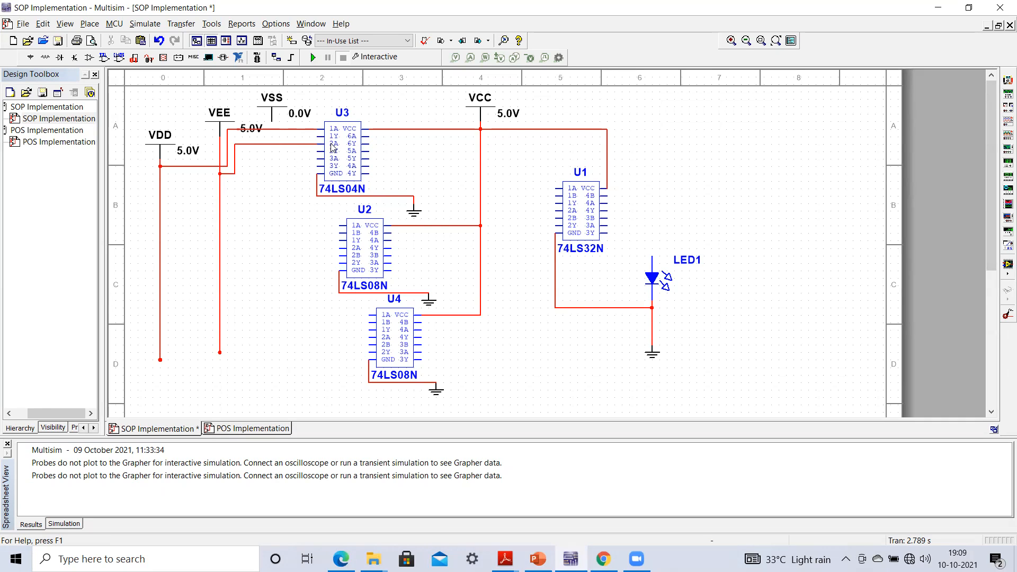
# Run a vertical wire down from the VSS source, ending level with the VEE wire.
pyautogui.click(272, 121)
pyautogui.doubleClick(272, 350)
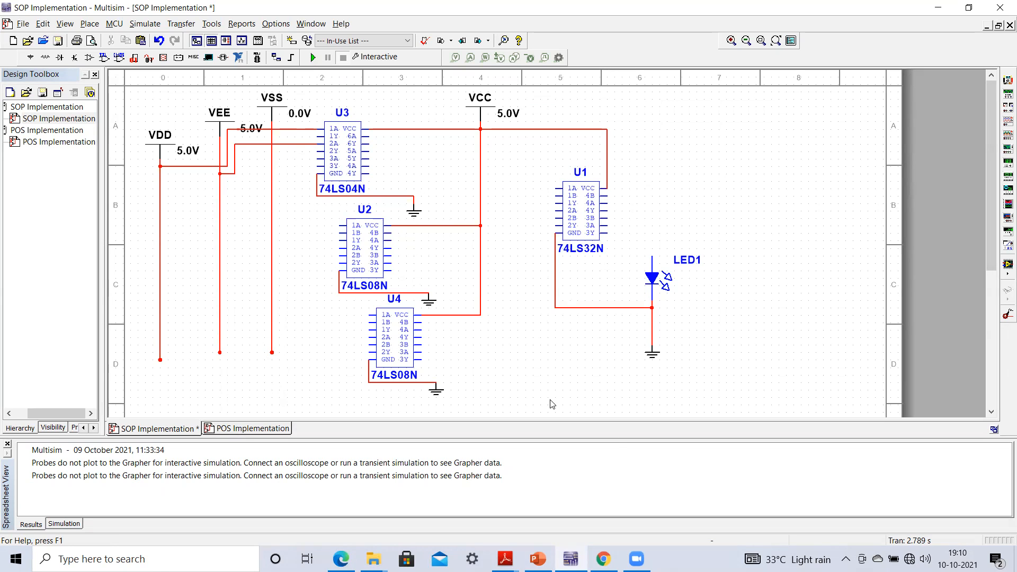
# Check the gate diagram in PowerPoint, and back in Multisim wire U2's 1A to the VDD line and its 1B to U3's 2Y.
pyautogui.click(538, 559)
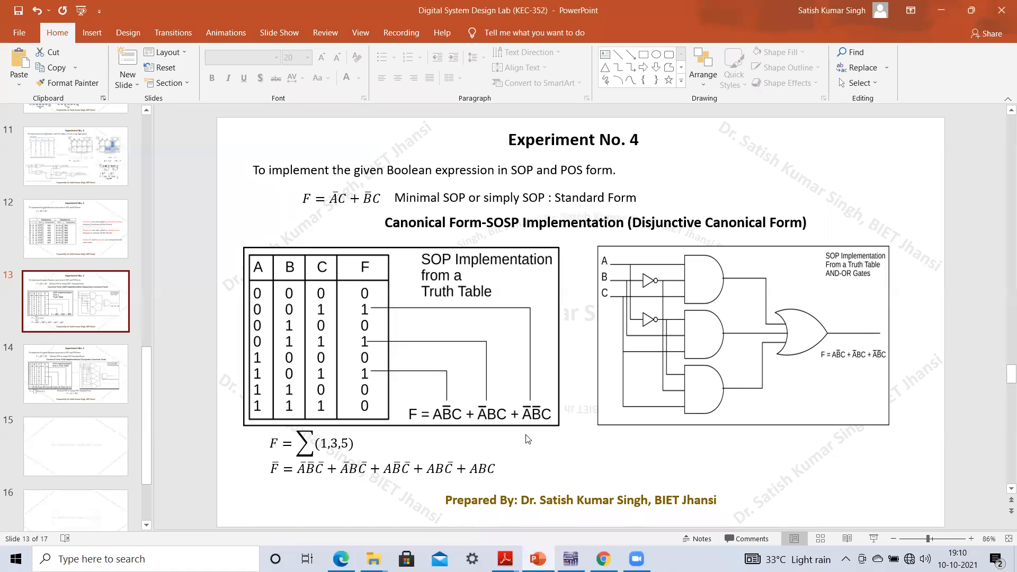
pyautogui.hotkey('alt', 'Tab')
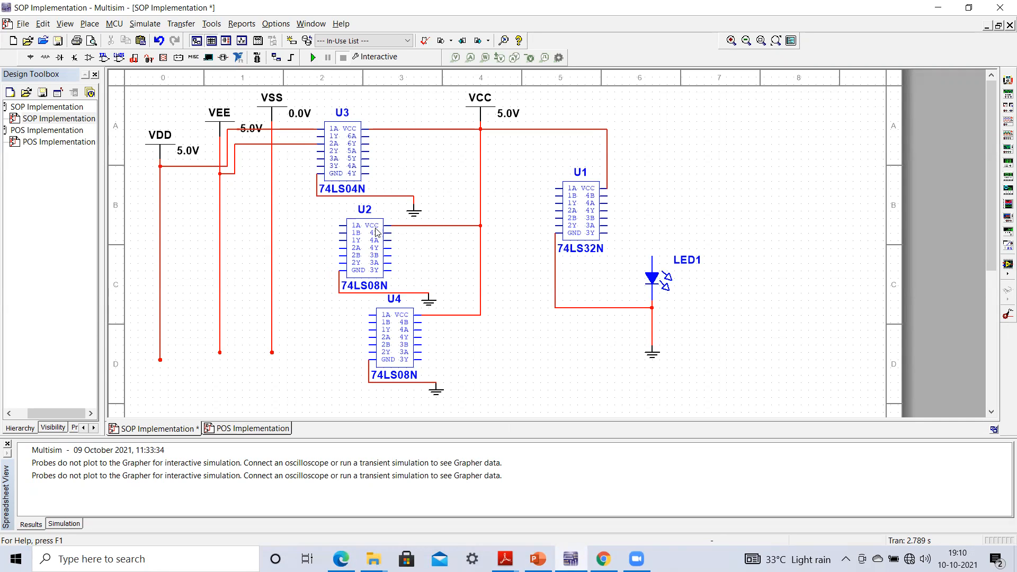
pyautogui.click(338, 225)
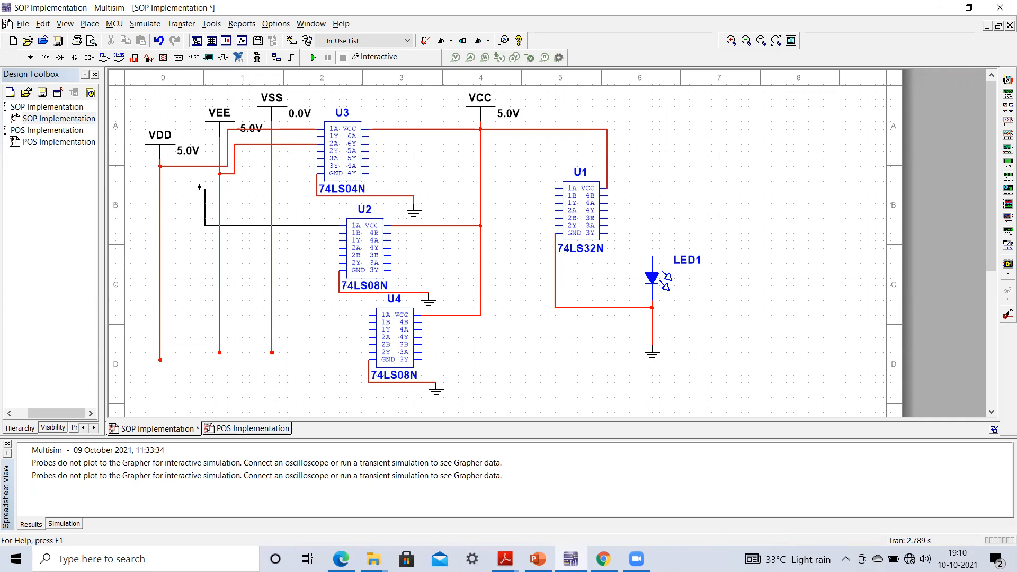
pyautogui.click(160, 188)
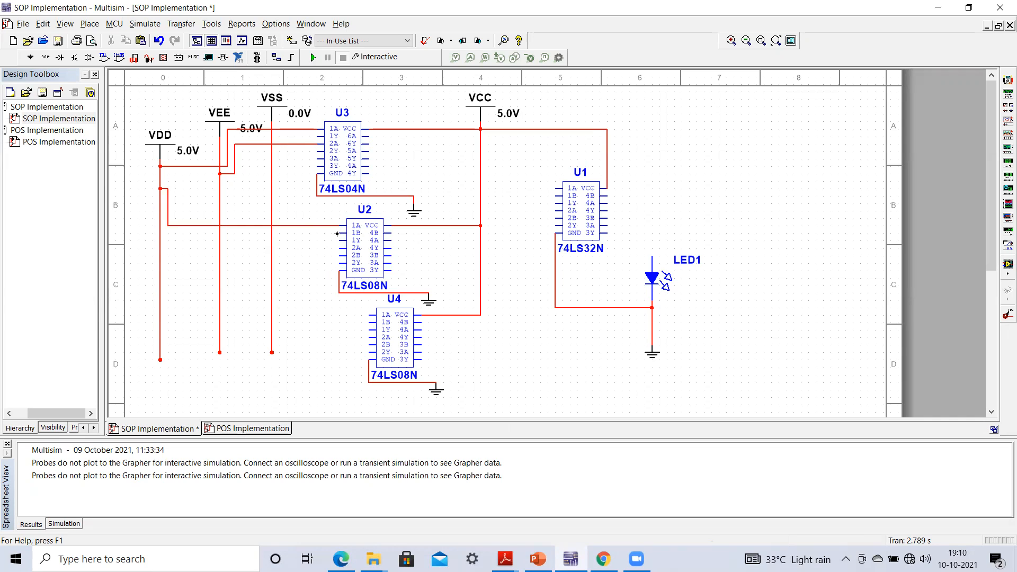
pyautogui.click(317, 152)
pyautogui.click(336, 233)
# Wire U2's output 1Y to its own input 2A, and connect input 2B to the VSS line.
pyautogui.click(340, 241)
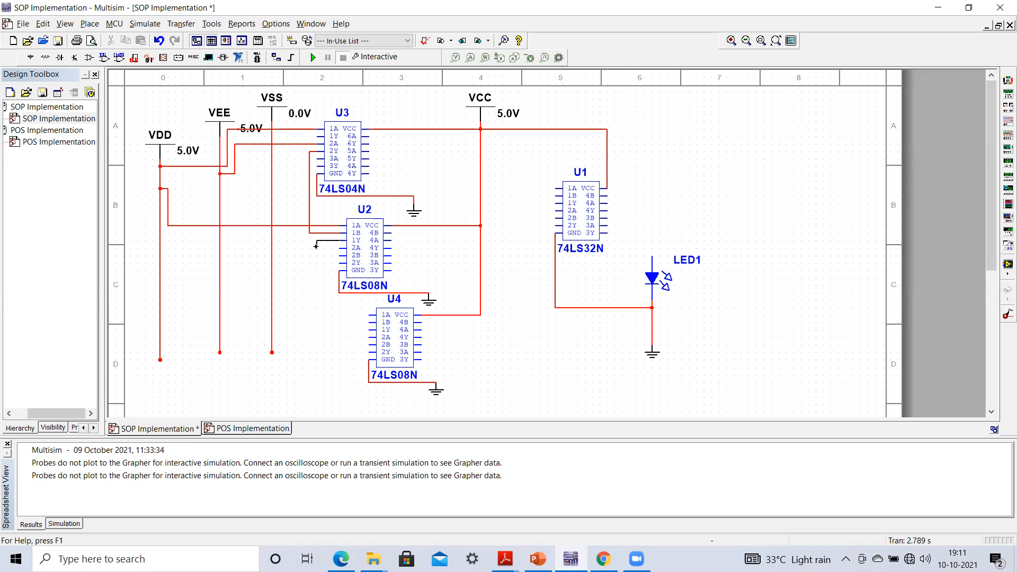
pyautogui.click(316, 246)
pyautogui.click(339, 248)
pyautogui.click(340, 255)
pyautogui.click(273, 255)
# Check the gate diagram in PowerPoint, and back in Multisim wire U3's 1Y to U2's 3A and U2's 3B to the VEE line.
pyautogui.click(538, 559)
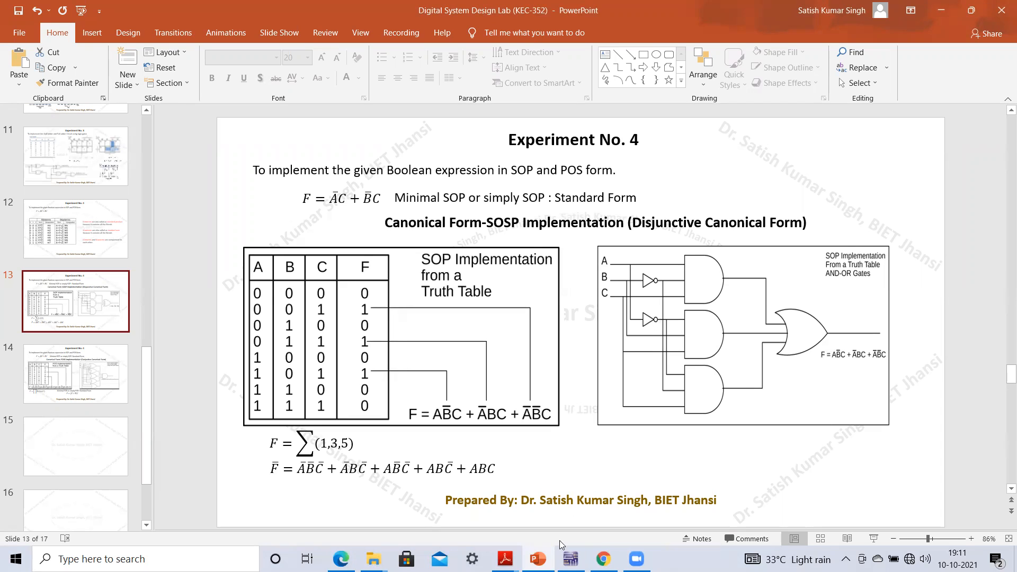
pyautogui.click(571, 559)
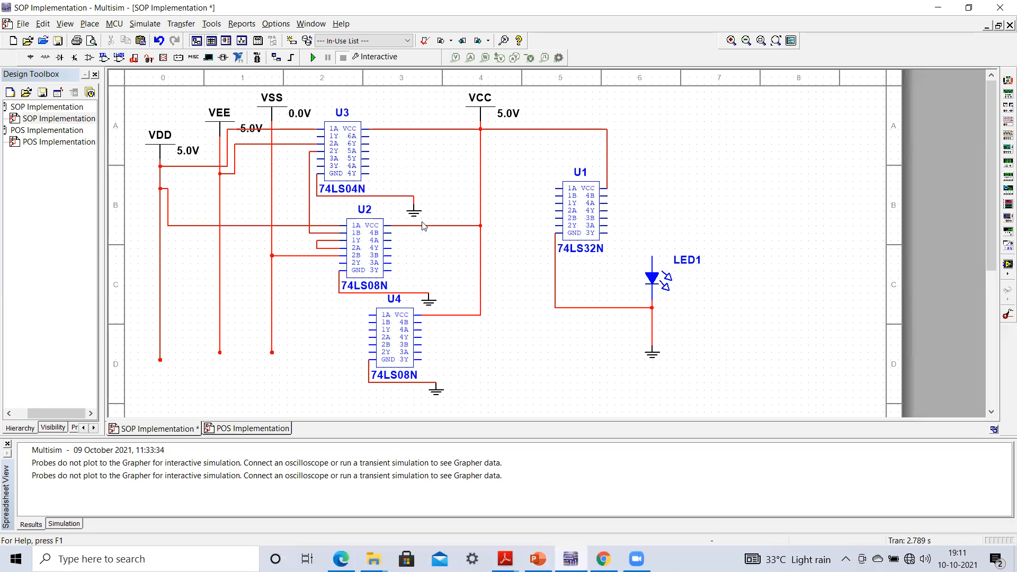
pyautogui.click(317, 136)
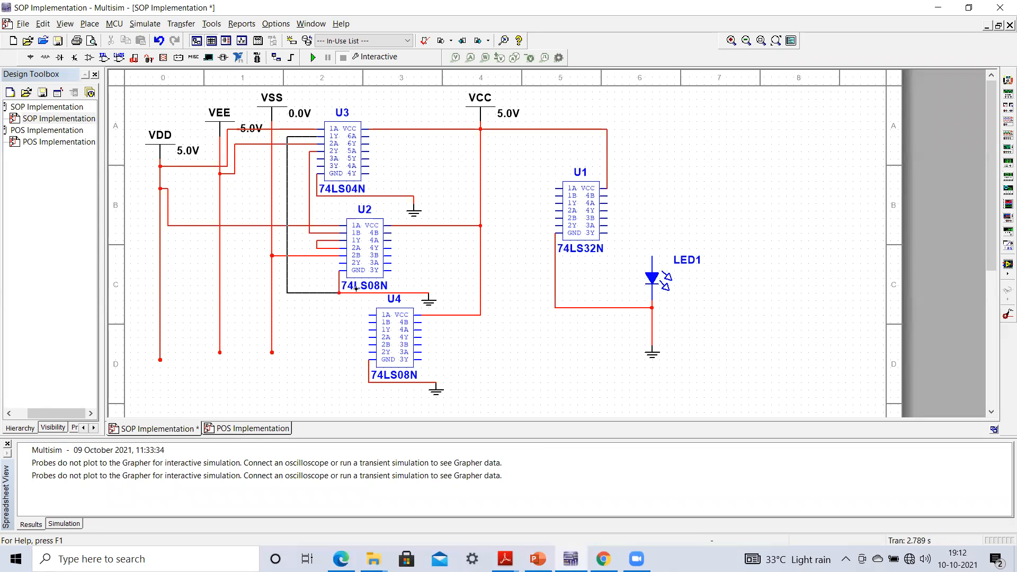
pyautogui.click(392, 263)
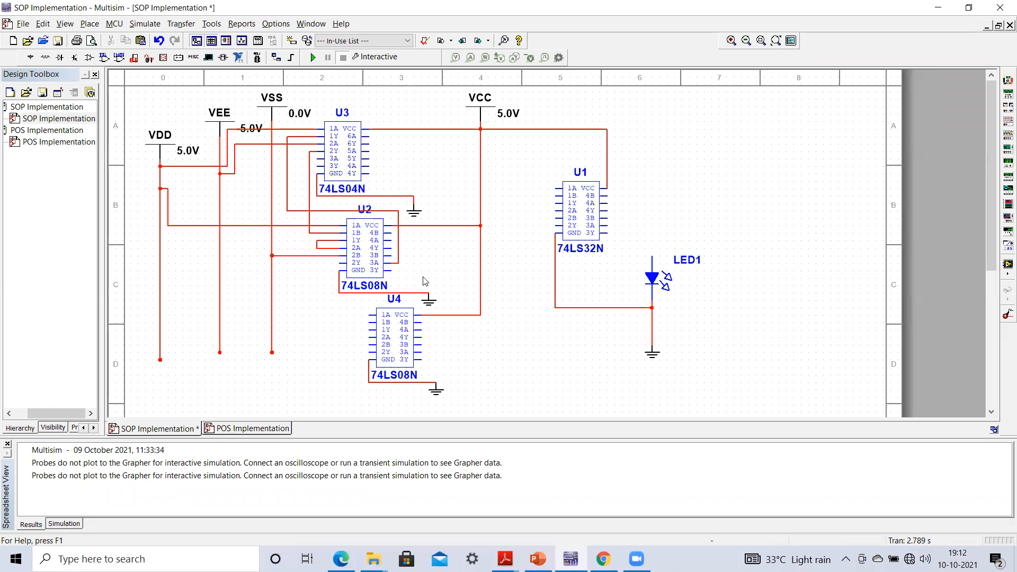
pyautogui.click(391, 257)
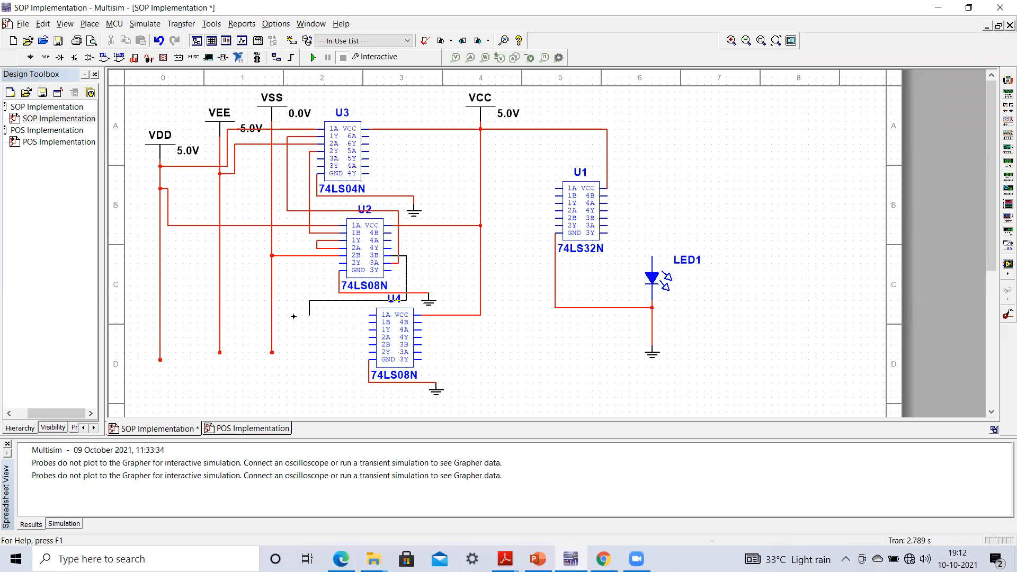
pyautogui.click(219, 286)
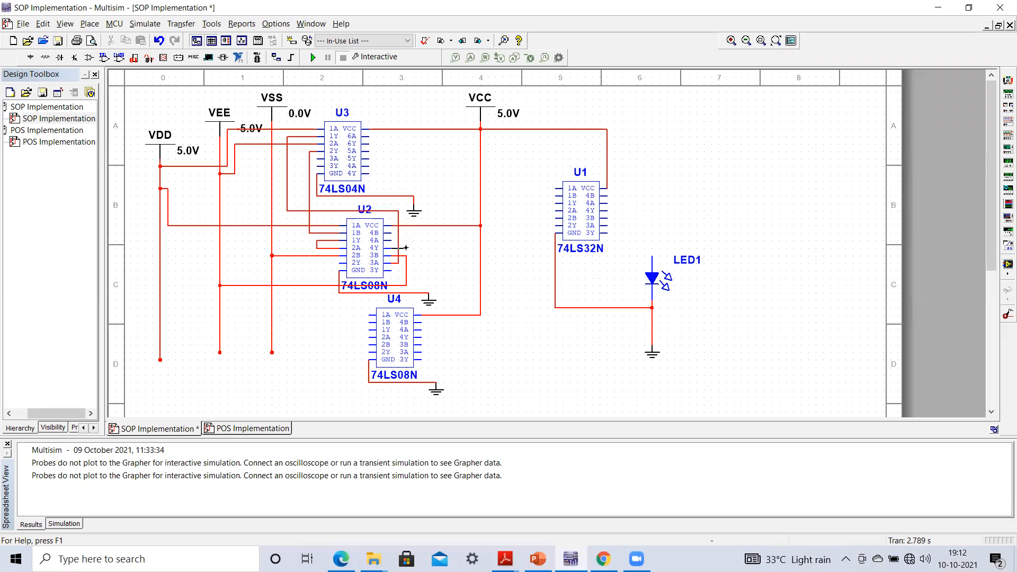
# Wire U2's output 3Y to its own input 4A, and connect input 4B to the VSS line, checking against the PowerPoint diagram.
pyautogui.click(390, 272)
pyautogui.click(414, 240)
pyautogui.click(392, 241)
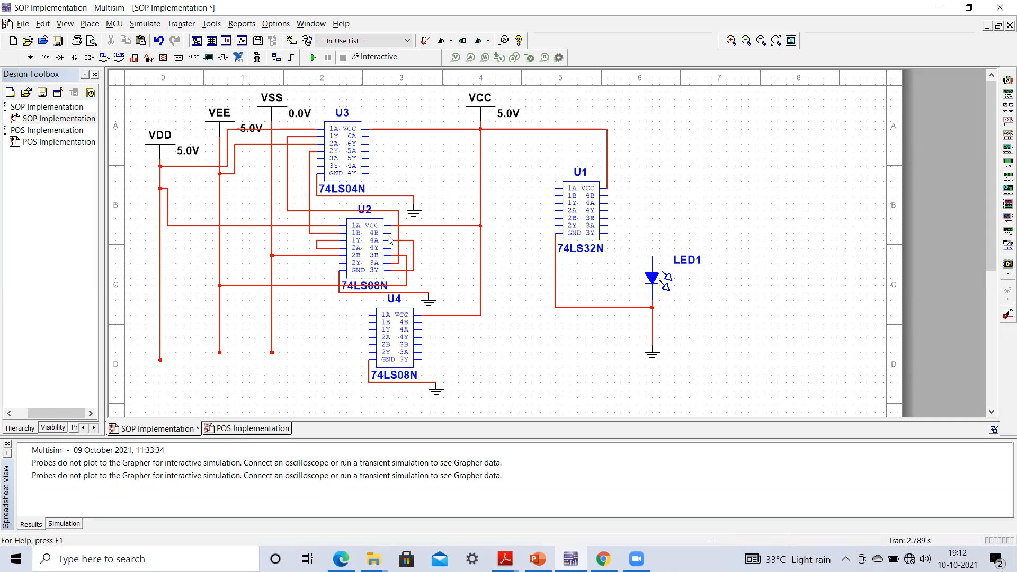
pyautogui.click(538, 559)
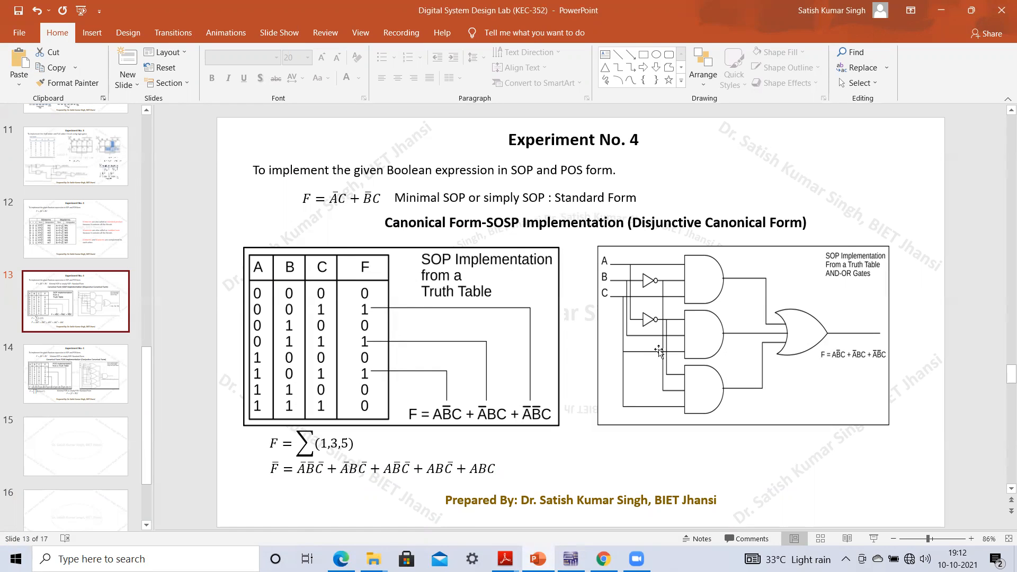
pyautogui.click(570, 559)
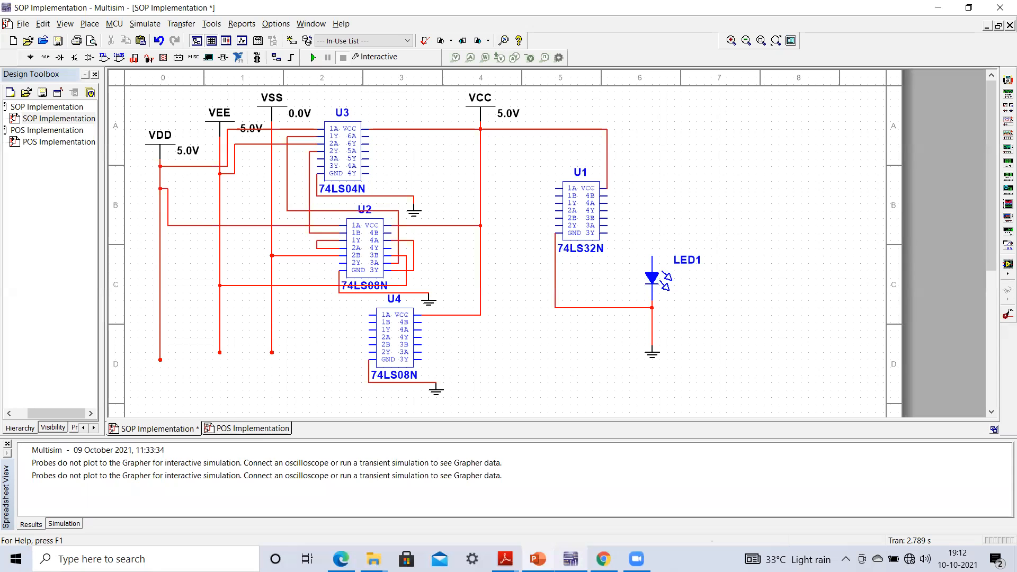
pyautogui.click(393, 233)
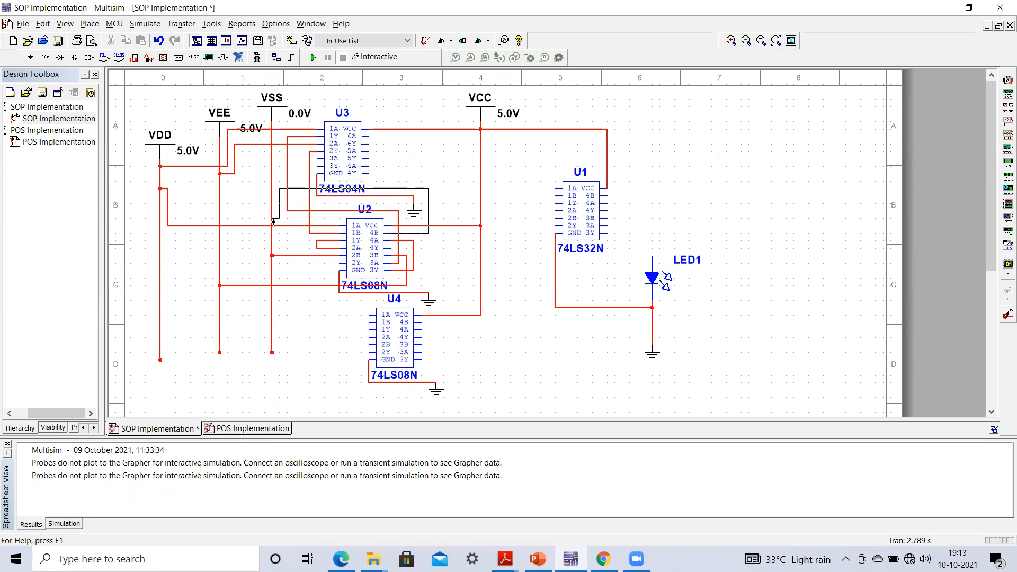
pyautogui.click(272, 217)
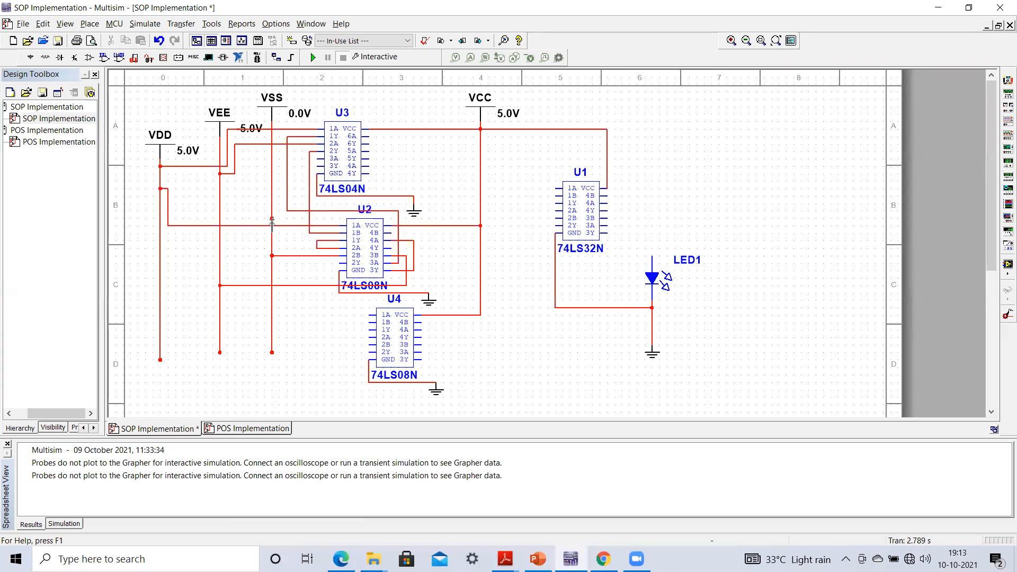
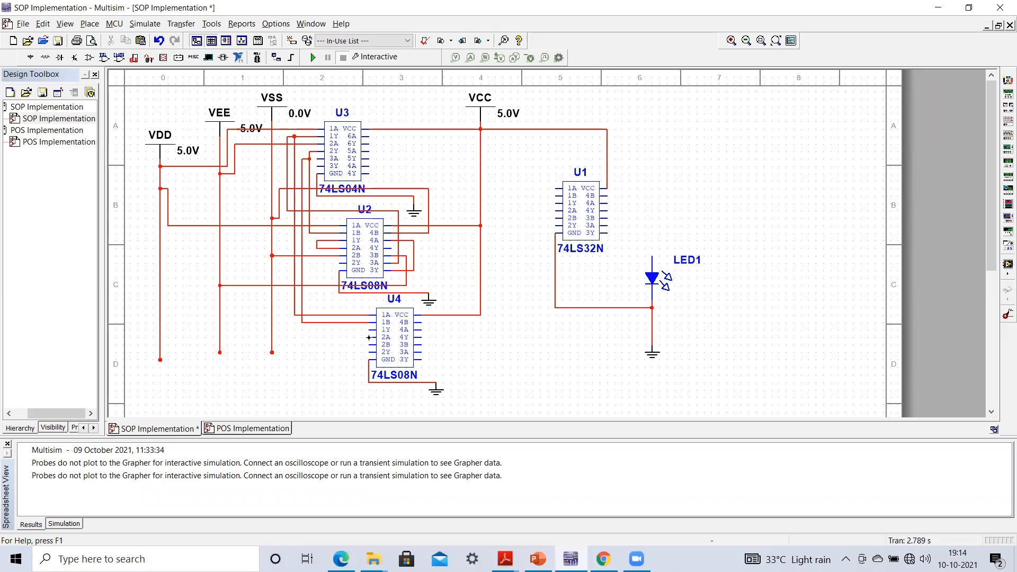
# Wire U4's output 1Y to its own input 2A, and connect input 2B to the VSS line, checking against the PowerPoint diagram.
pyautogui.click(370, 329)
pyautogui.click(370, 337)
pyautogui.click(538, 559)
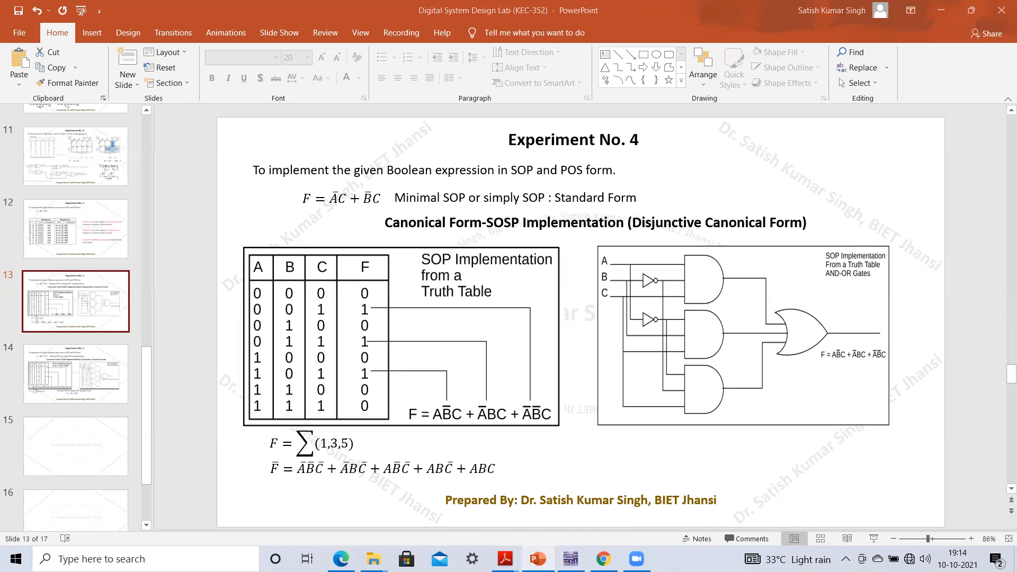
pyautogui.click(538, 559)
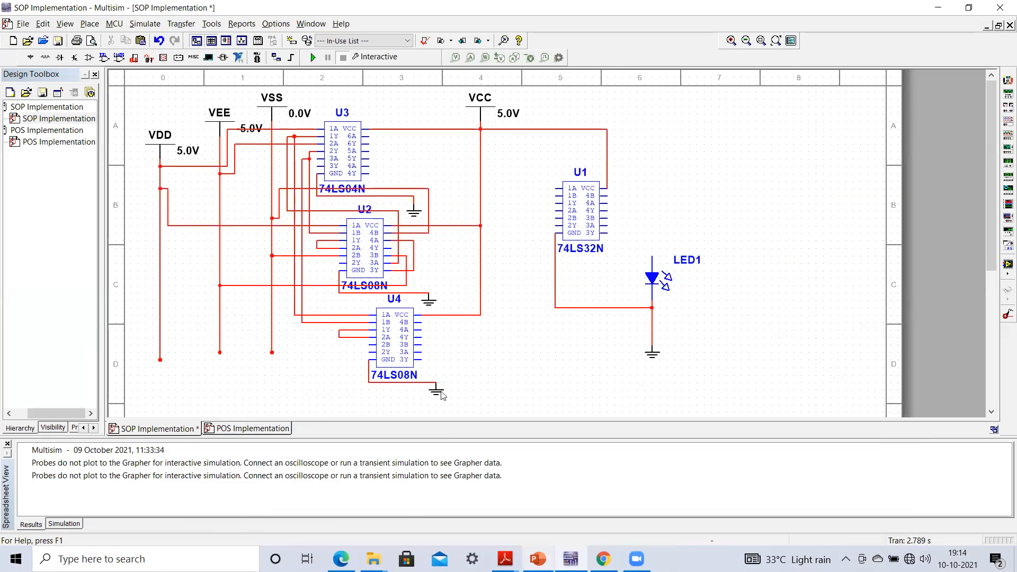
pyautogui.click(368, 346)
pyautogui.click(272, 338)
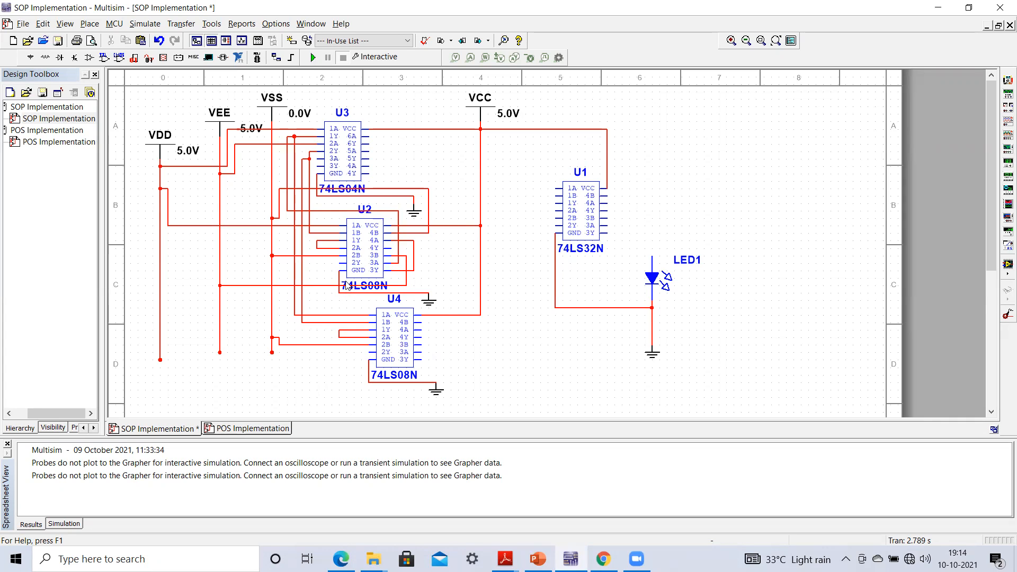
# Connect U2's outputs 2Y and 4Y to inputs 1A and 1B of OR gate U1 respectively.
pyautogui.click(337, 262)
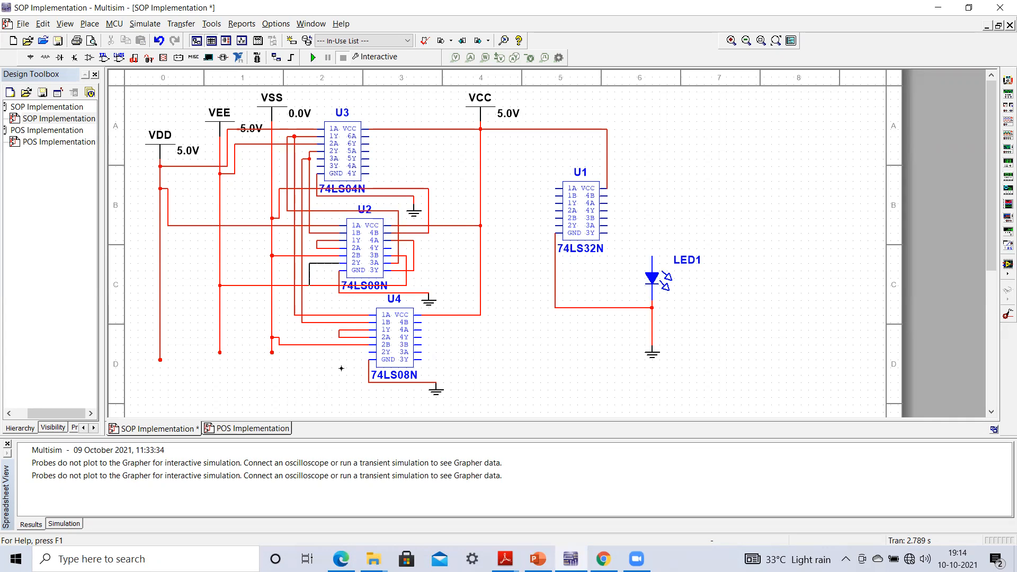
pyautogui.click(555, 189)
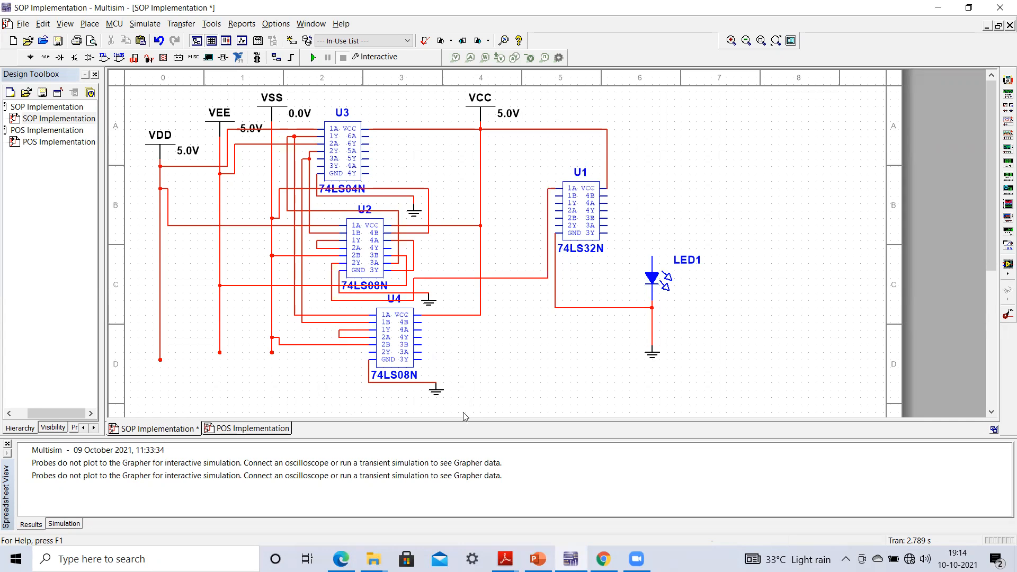
pyautogui.click(391, 247)
pyautogui.click(555, 196)
# Wire U1's output 1Y to its own input 2A, and connect U4's output 2Y to U1's input 2B.
pyautogui.click(555, 202)
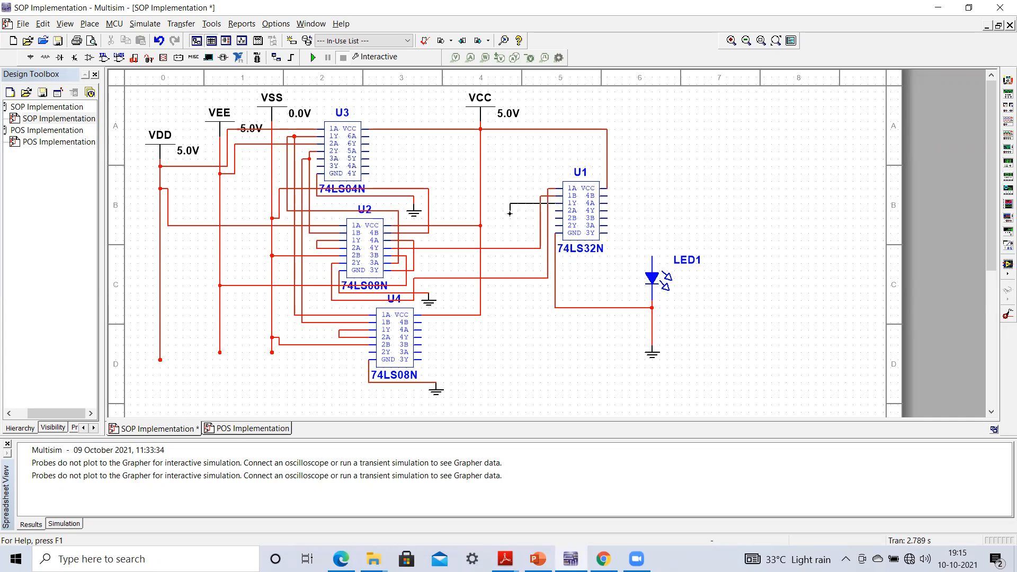
pyautogui.click(555, 211)
pyautogui.click(370, 351)
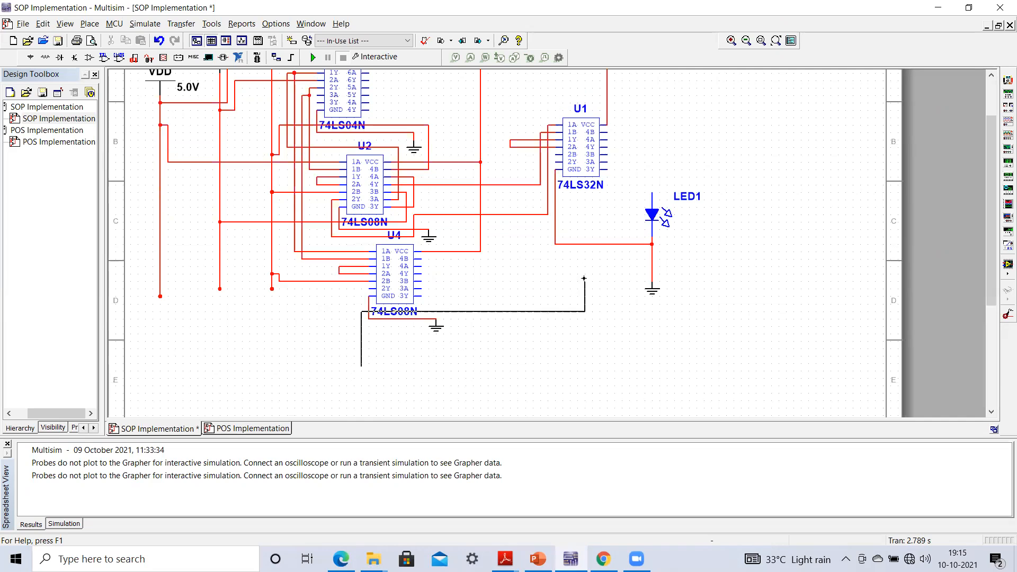
pyautogui.click(554, 154)
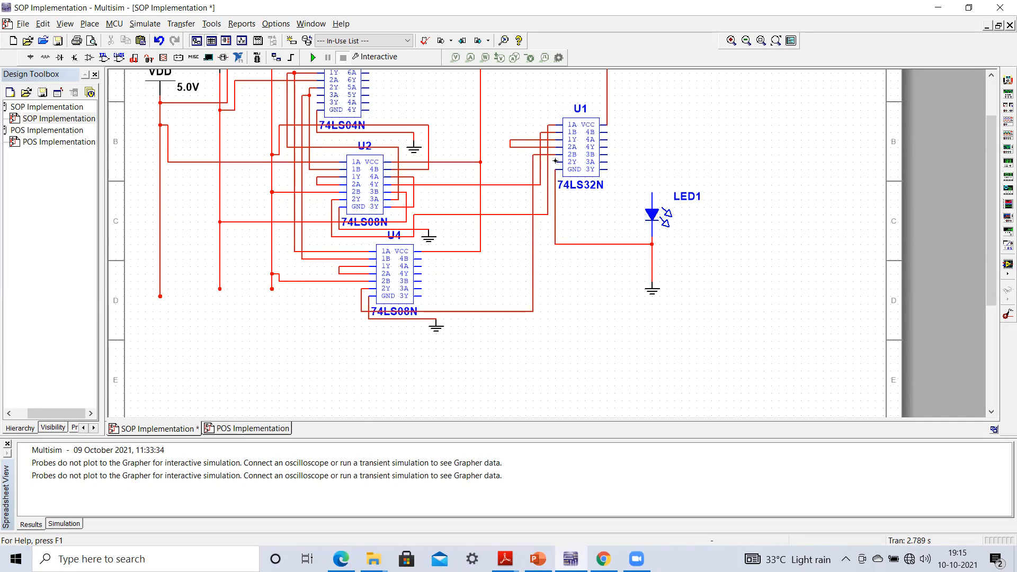
# Connect OR gate U1's output 2Y to the free upper terminal of LED1.
pyautogui.click(556, 160)
pyautogui.click(652, 192)
pyautogui.moveTo(989, 162); pyautogui.dragTo(988, 118)
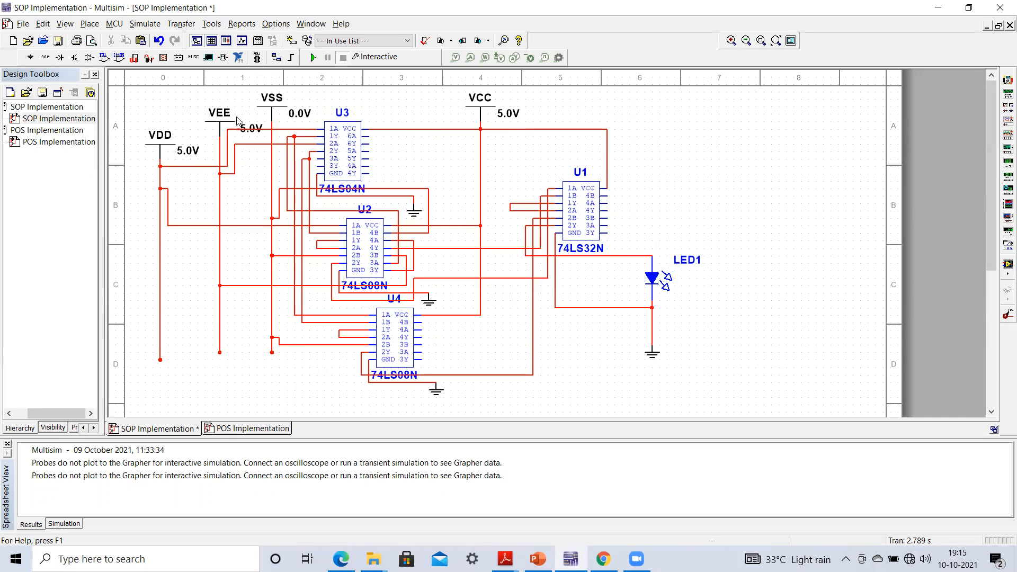
# Set the voltage of the VDD digital power source to 0.0 V.
pyautogui.click(179, 149)
pyautogui.doubleClick(179, 150)
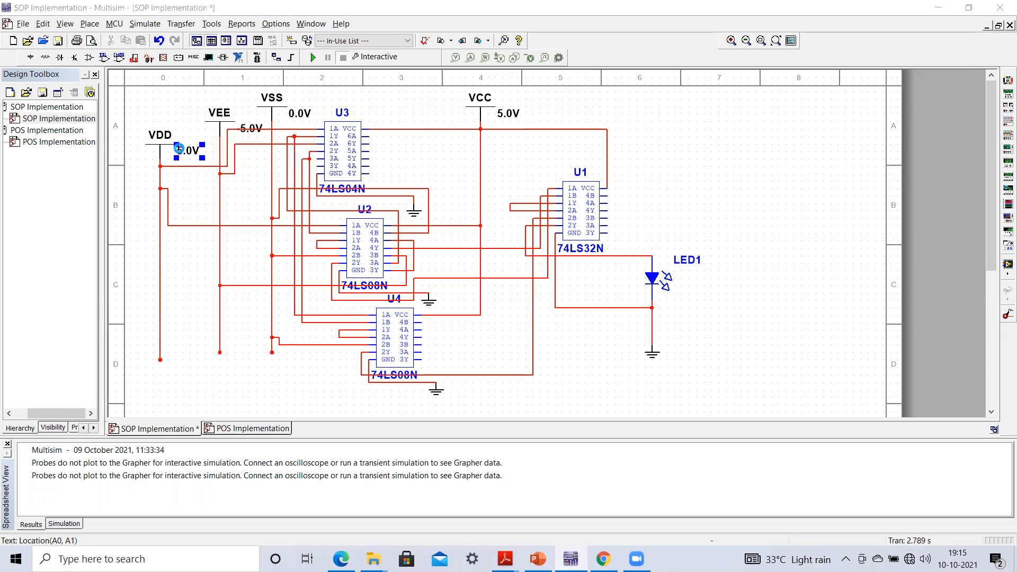
pyautogui.click(511, 170)
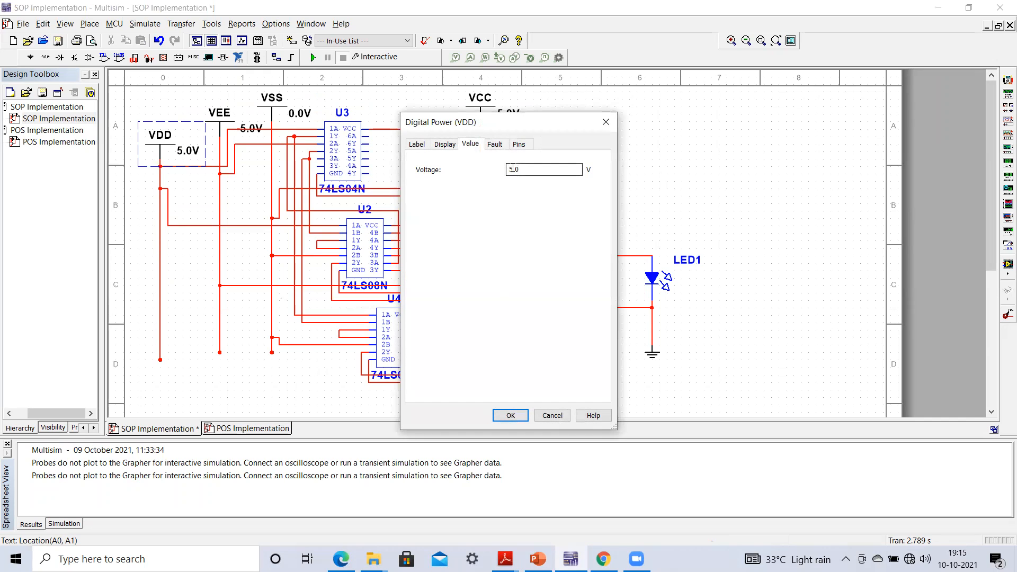
pyautogui.write('0')
pyautogui.click(504, 416)
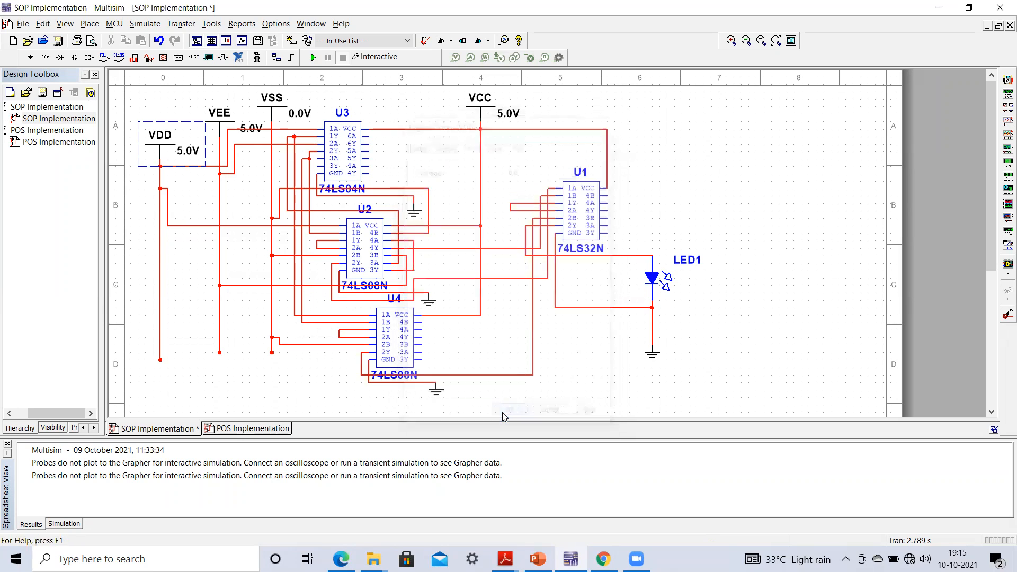
# Set the voltage of the VEE digital power source to 0.0 V.
pyautogui.doubleClick(247, 130)
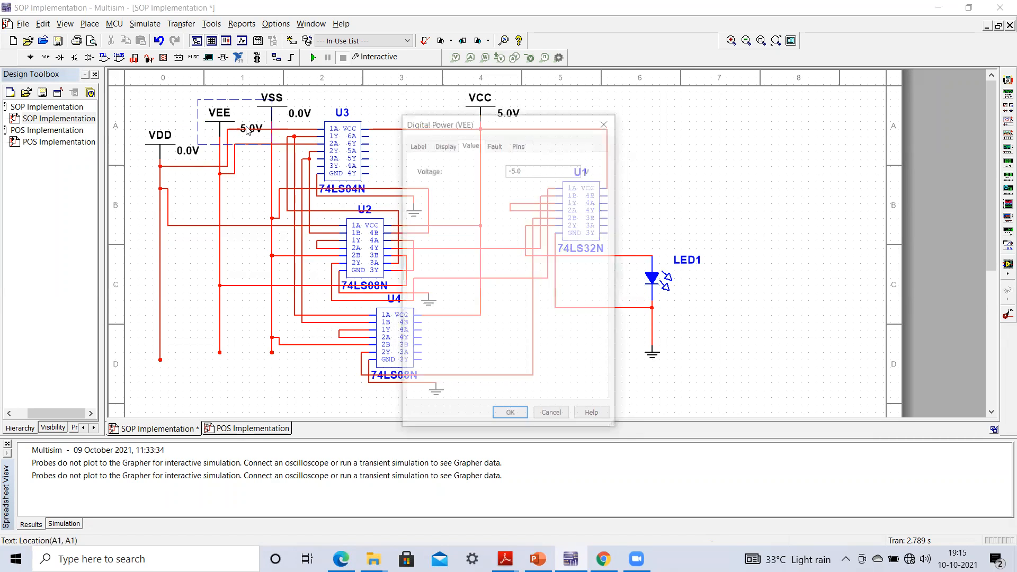
pyautogui.click(517, 170)
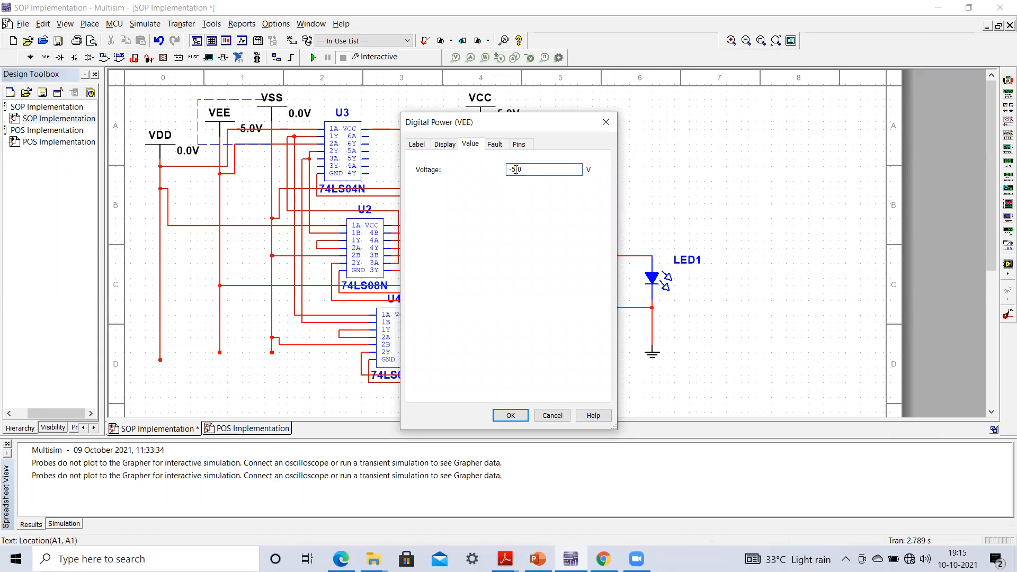
pyautogui.write('0.0')
pyautogui.click(510, 415)
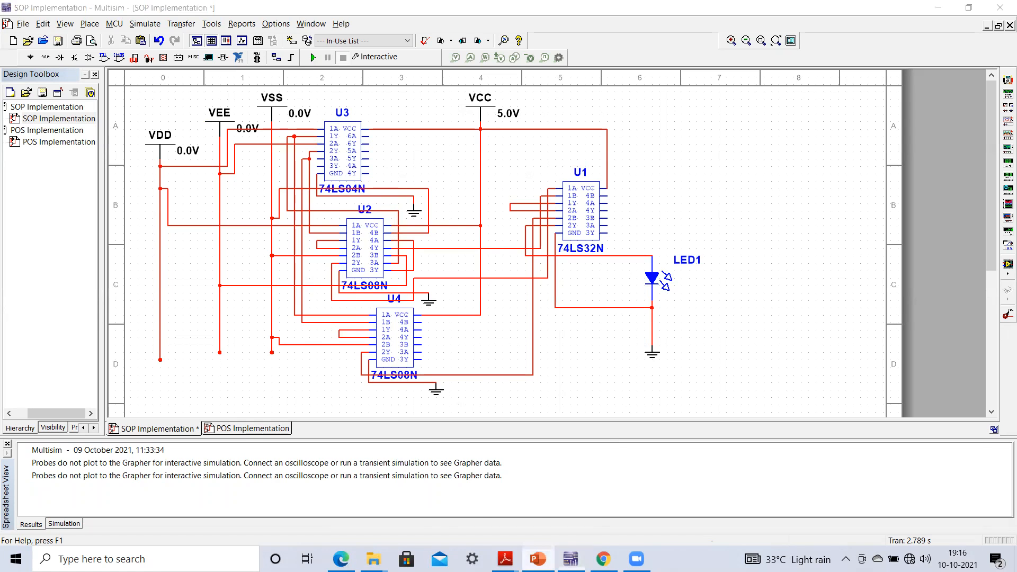
# Check the truth table in PowerPoint, and back in Multisim run and stop the simulation with all three inputs at 0.0 V.
pyautogui.click(538, 559)
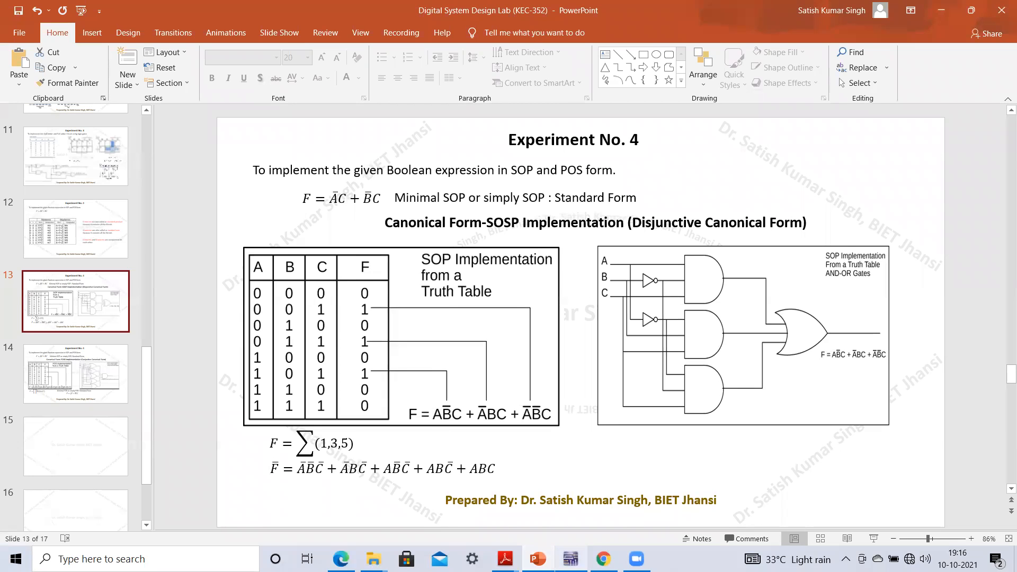
pyautogui.click(538, 559)
pyautogui.click(313, 58)
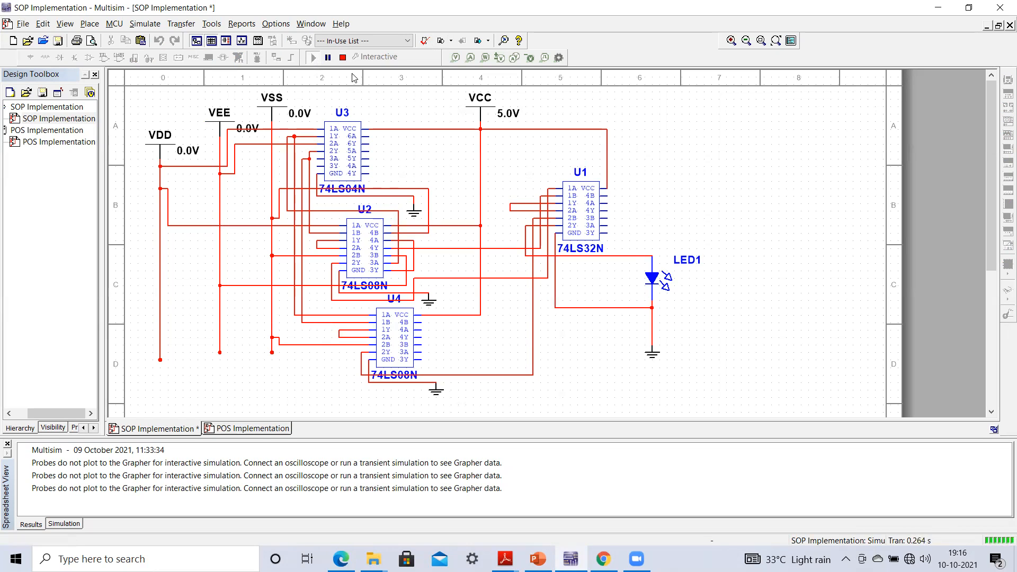
pyautogui.click(343, 58)
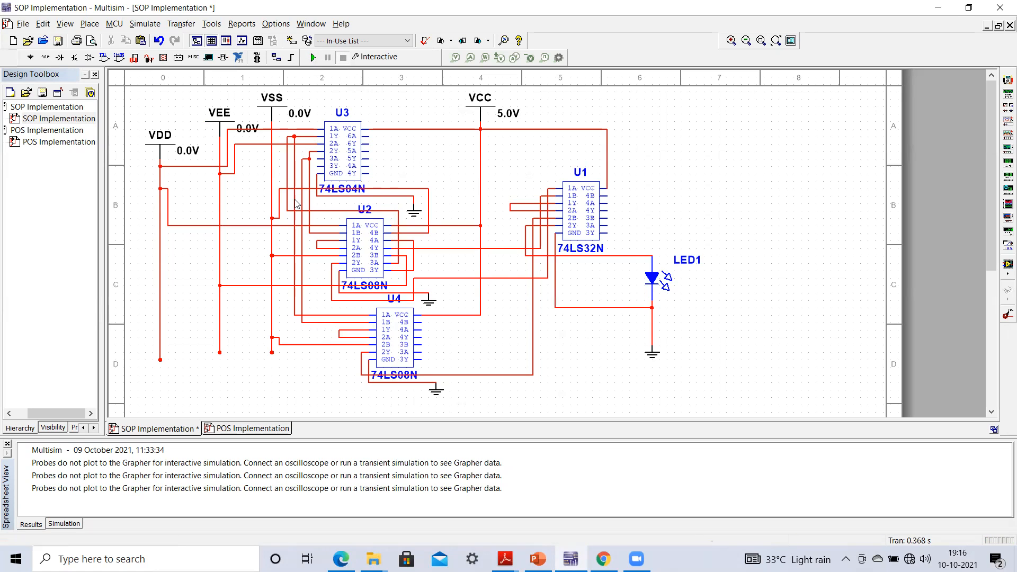
# Set the VSS source to 5.0 V, and run and stop the simulation to test LED1.
pyautogui.doubleClick(297, 117)
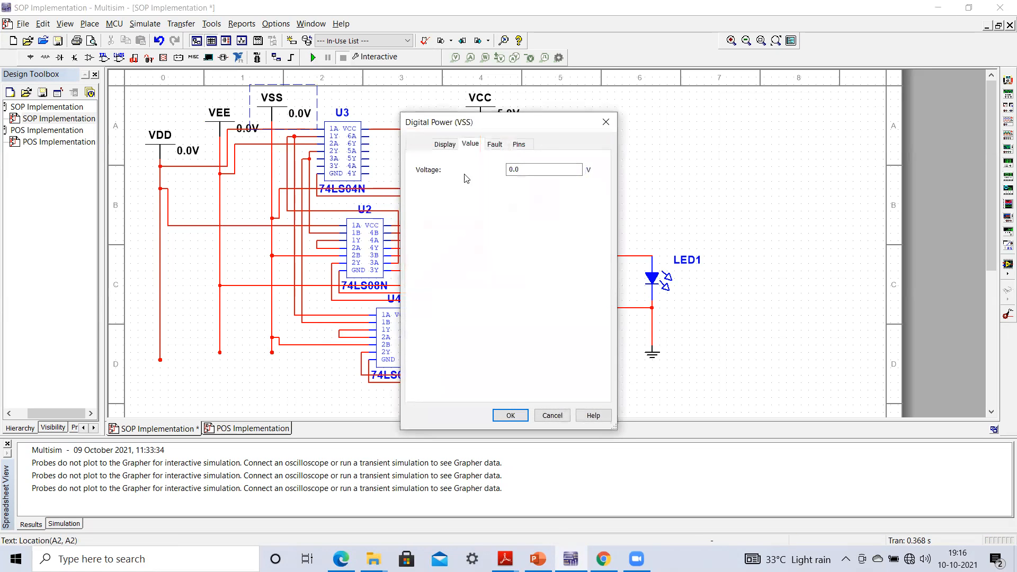
pyautogui.click(512, 168)
pyautogui.press('BackSpace')
pyautogui.click(510, 416)
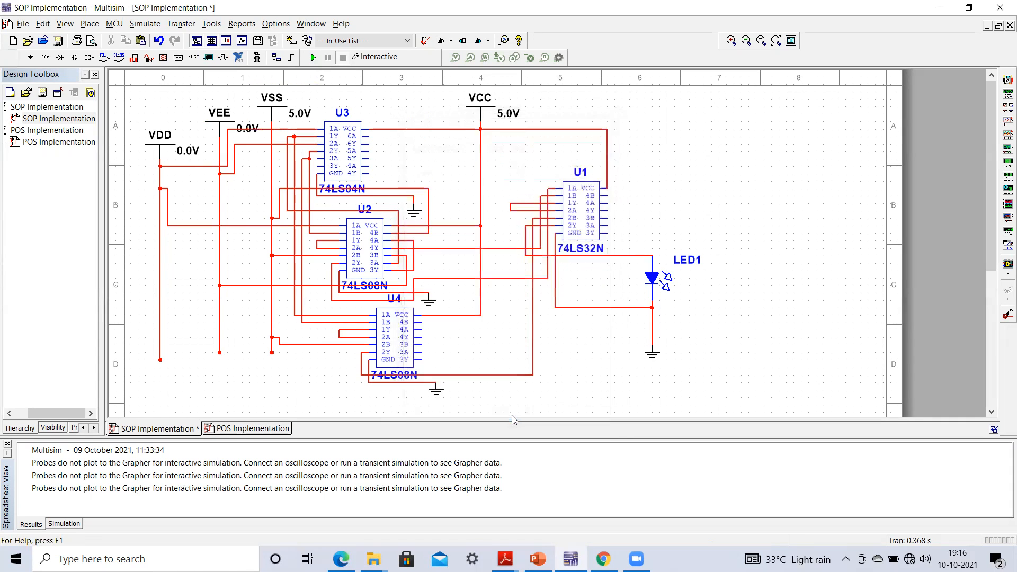
pyautogui.click(312, 58)
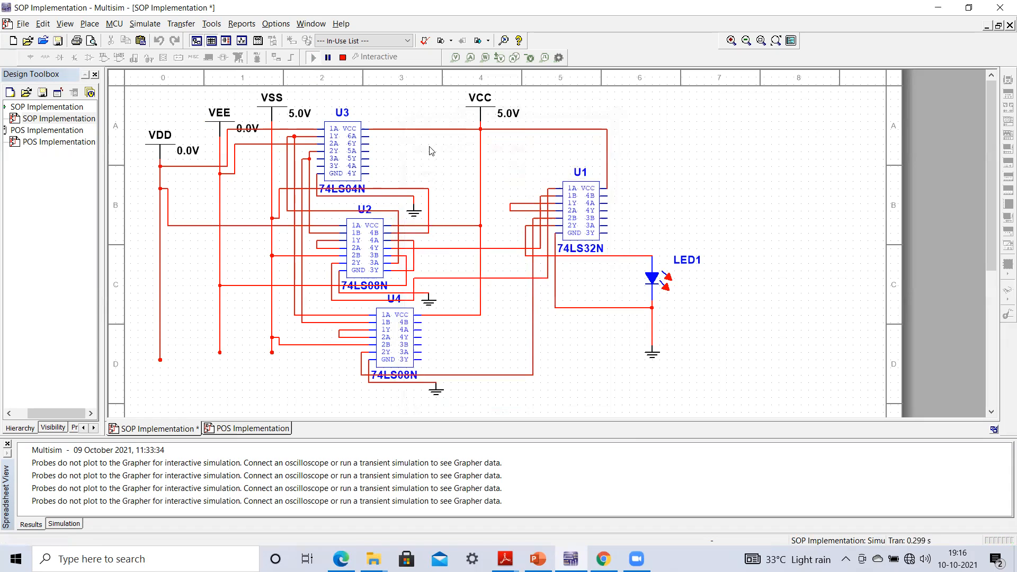
pyautogui.click(343, 57)
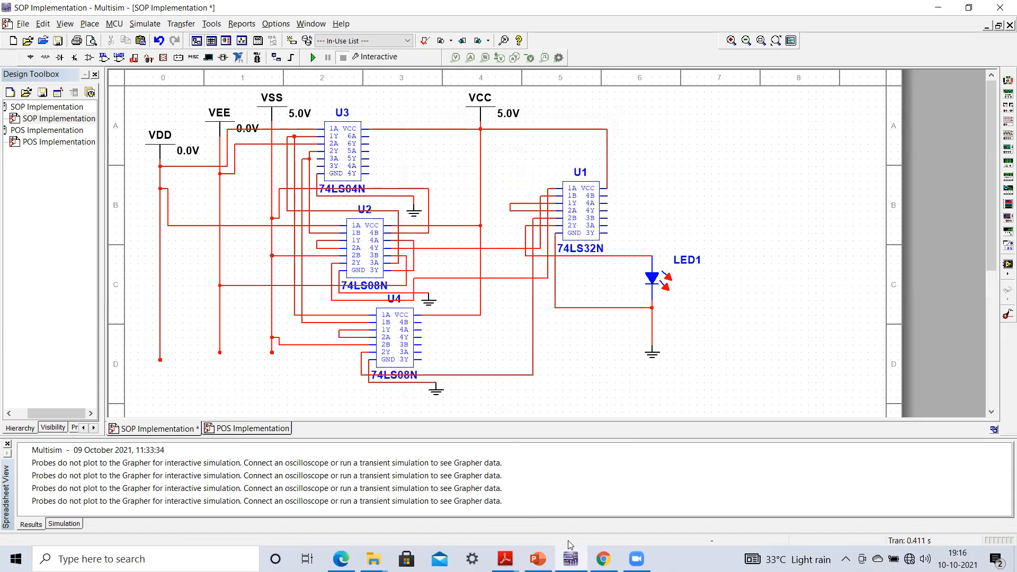
# Check the truth table in PowerPoint, and back in Multisim set the VSS source to 0.0 V.
pyautogui.click(537, 559)
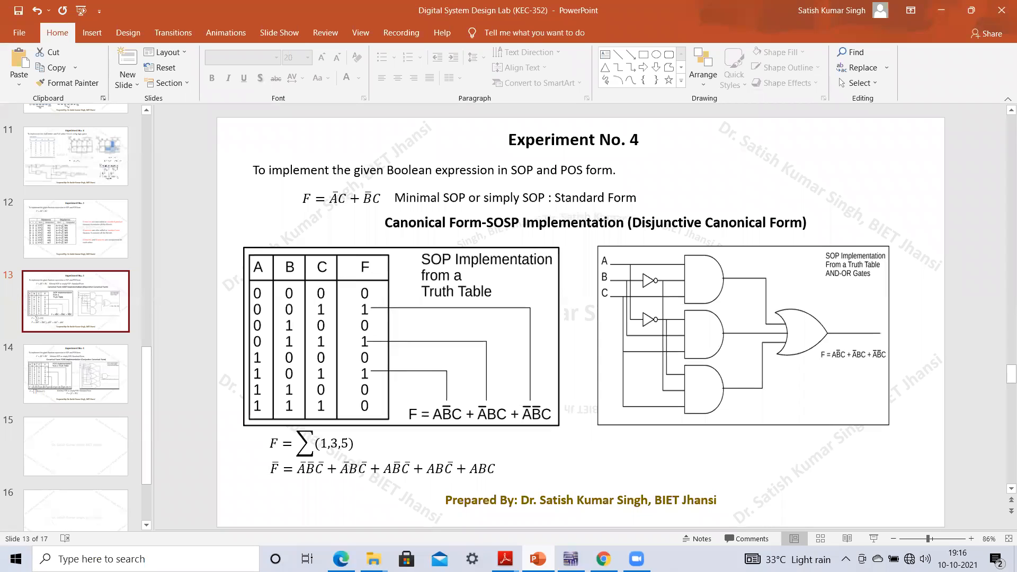
pyautogui.click(538, 559)
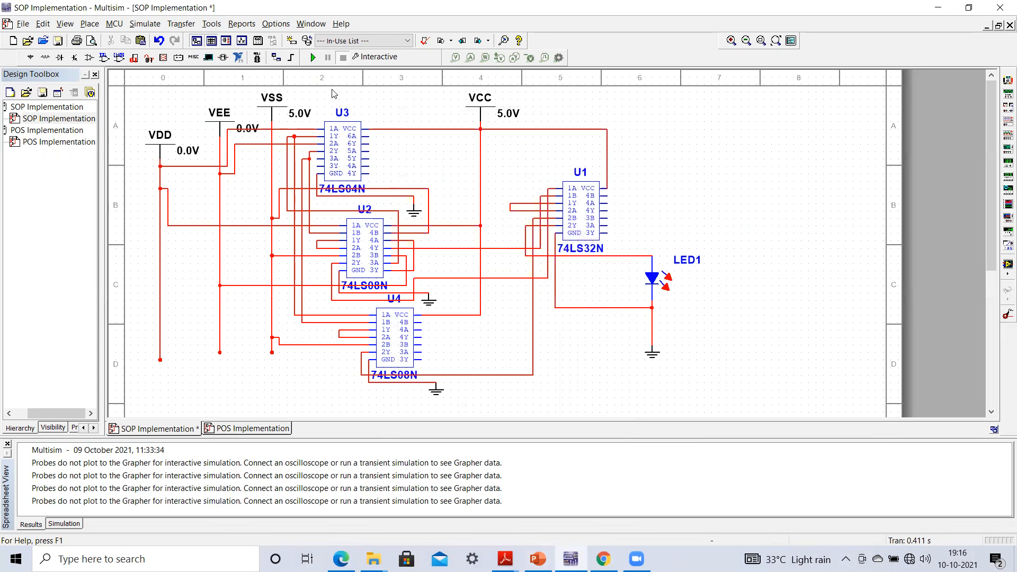
pyautogui.doubleClick(301, 116)
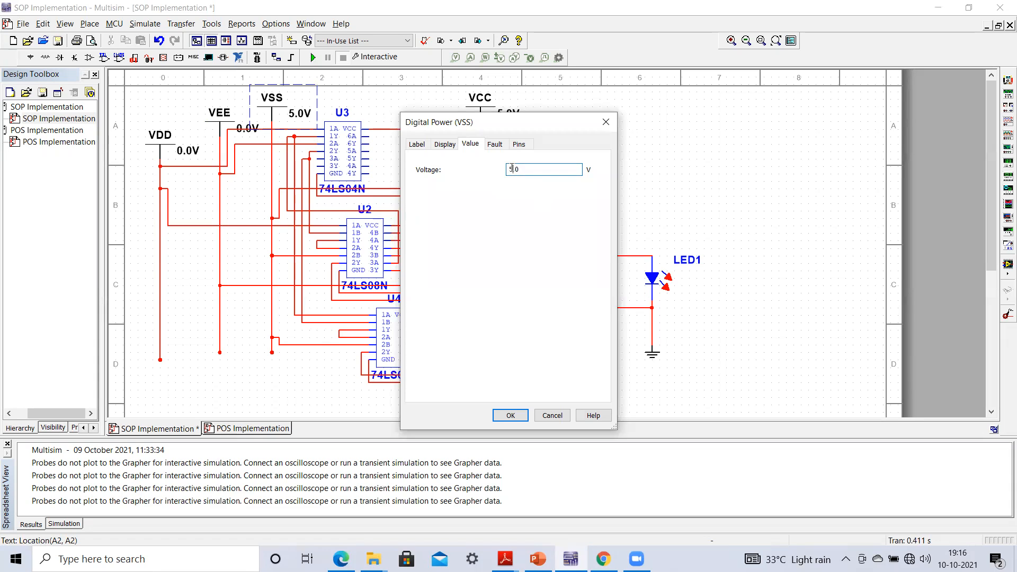
pyautogui.click(511, 416)
# Set the VEE source to 5.0 V, and run and stop the simulation to test this input combination.
pyautogui.doubleClick(244, 129)
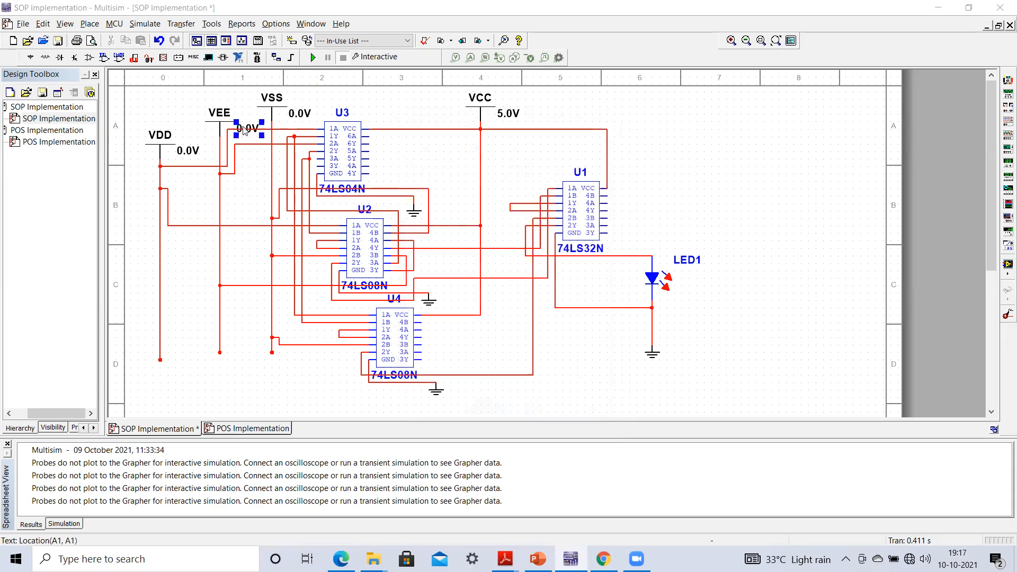
pyautogui.click(512, 168)
pyautogui.click(512, 169)
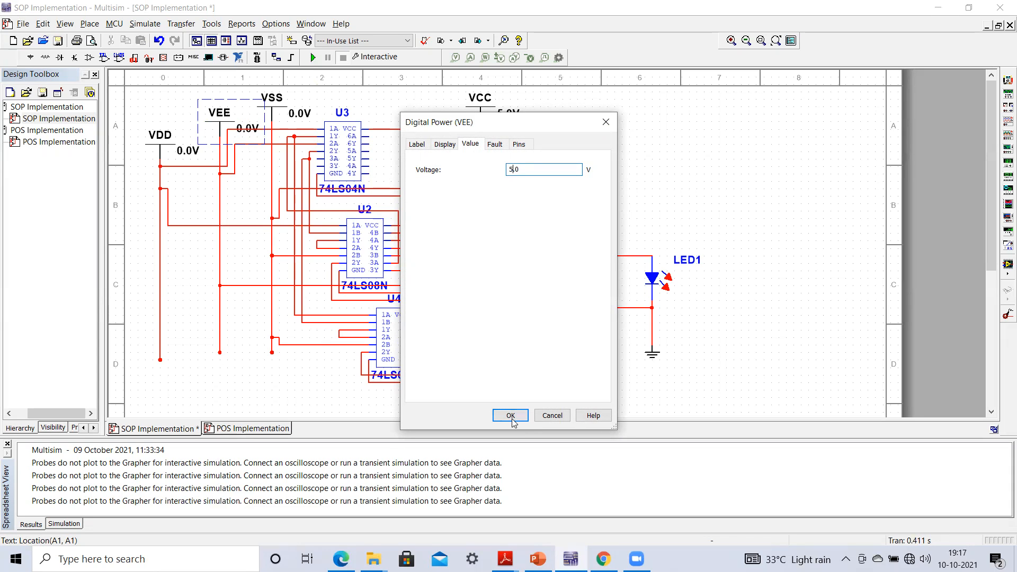
pyautogui.click(510, 415)
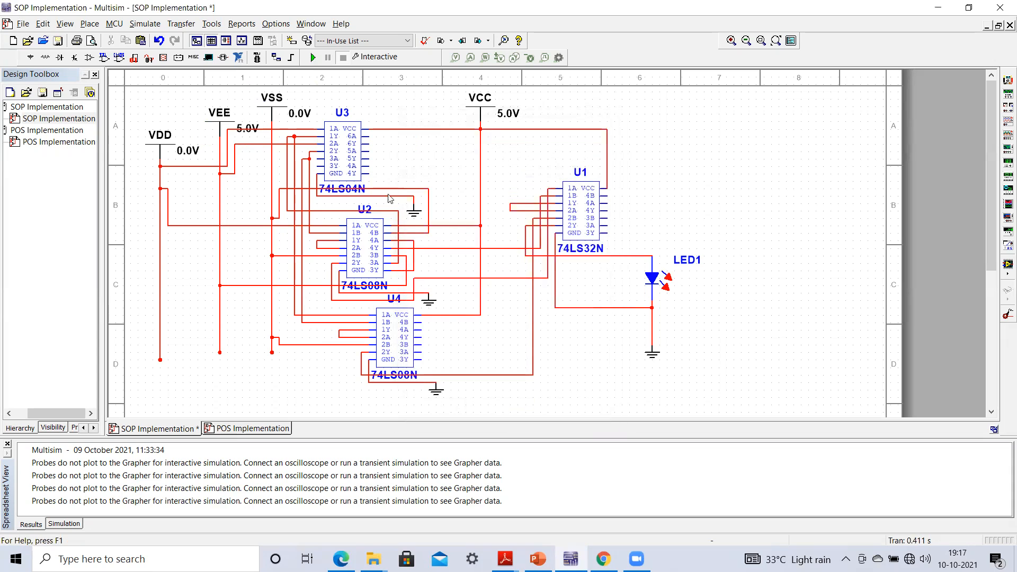
pyautogui.click(312, 58)
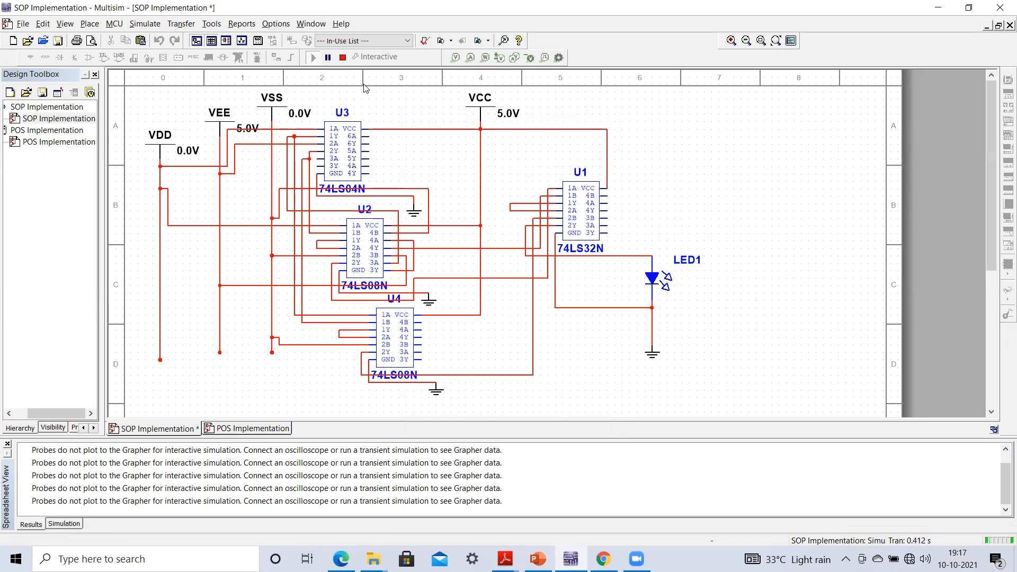
pyautogui.click(343, 58)
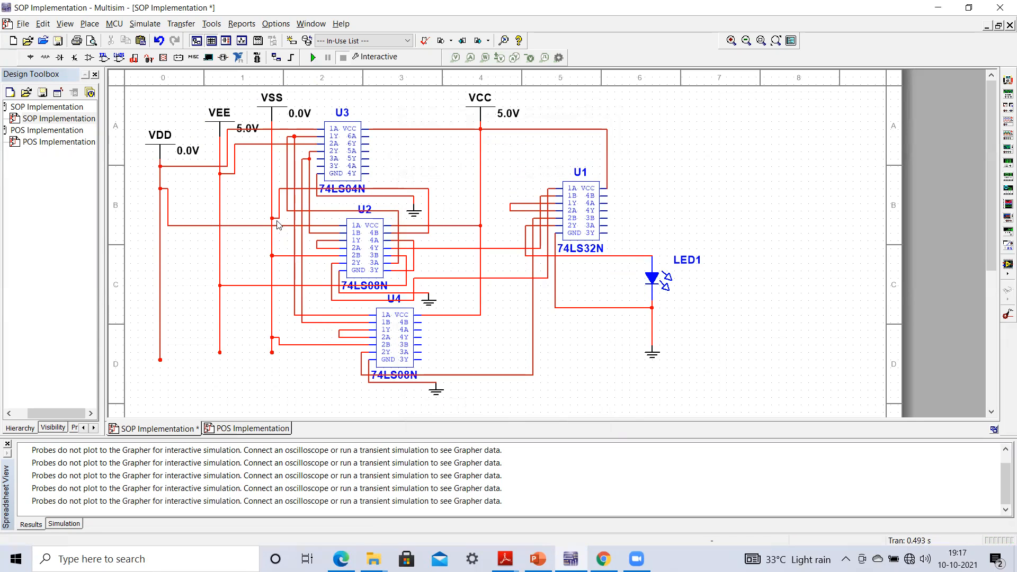
# Set the voltage of the VSS digital power source to 5.0 V.
pyautogui.doubleClick(294, 117)
pyautogui.click(513, 170)
pyautogui.write('5')
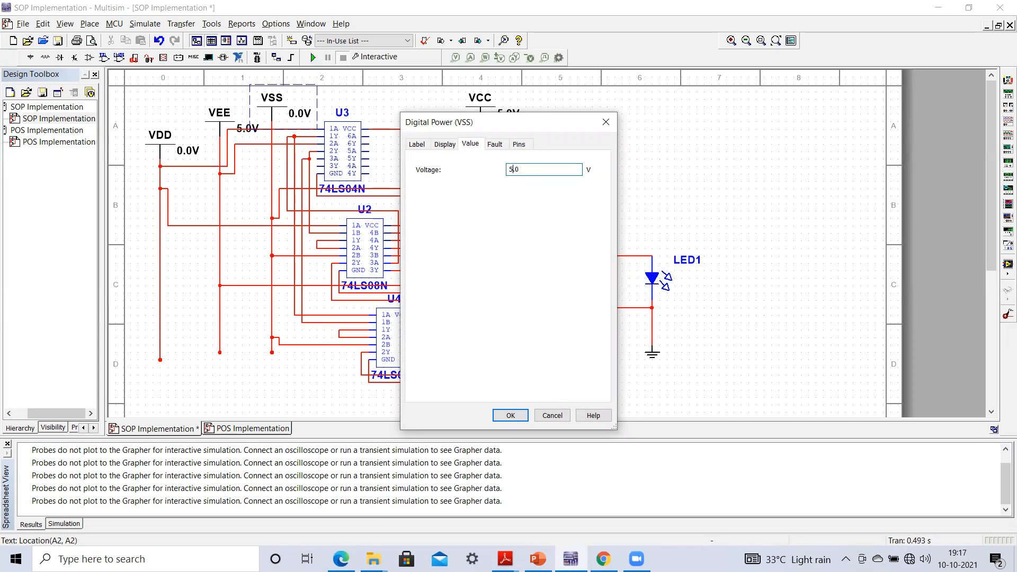
pyautogui.click(507, 415)
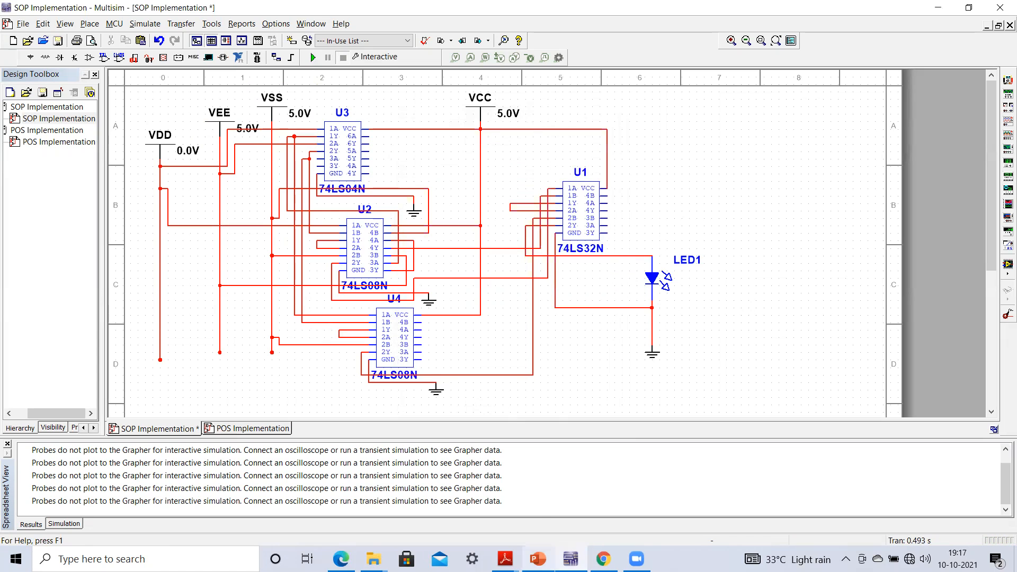
# Check the truth table in PowerPoint, and back in Multisim run and stop the simulation with VEE and VSS both at 5.0 V.
pyautogui.click(537, 559)
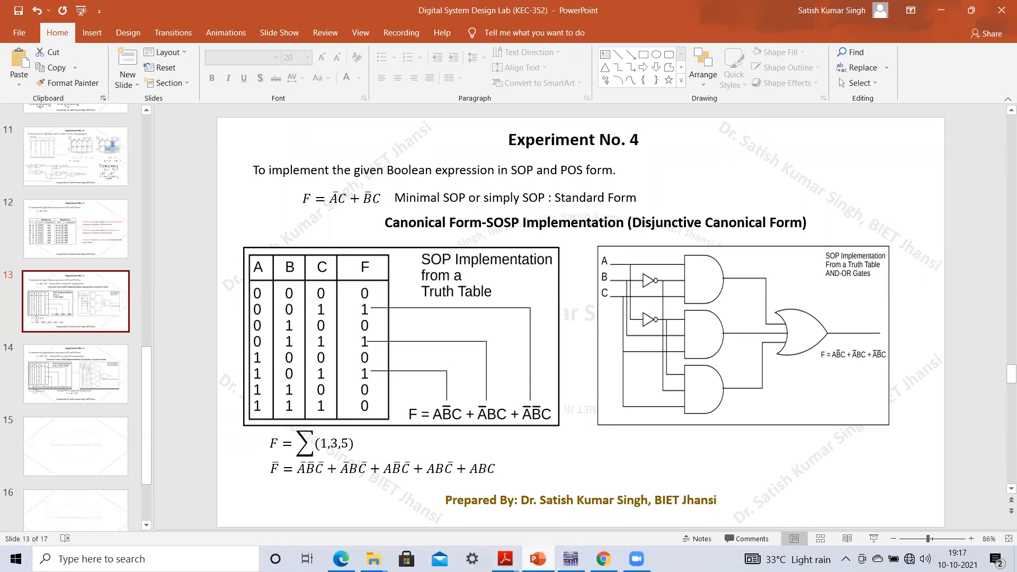
pyautogui.click(571, 559)
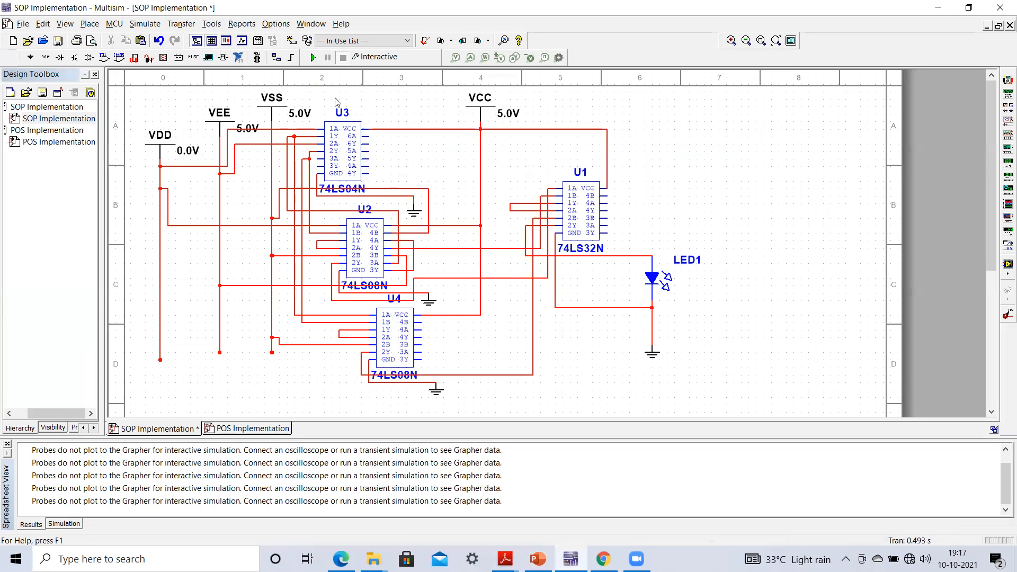
pyautogui.click(313, 57)
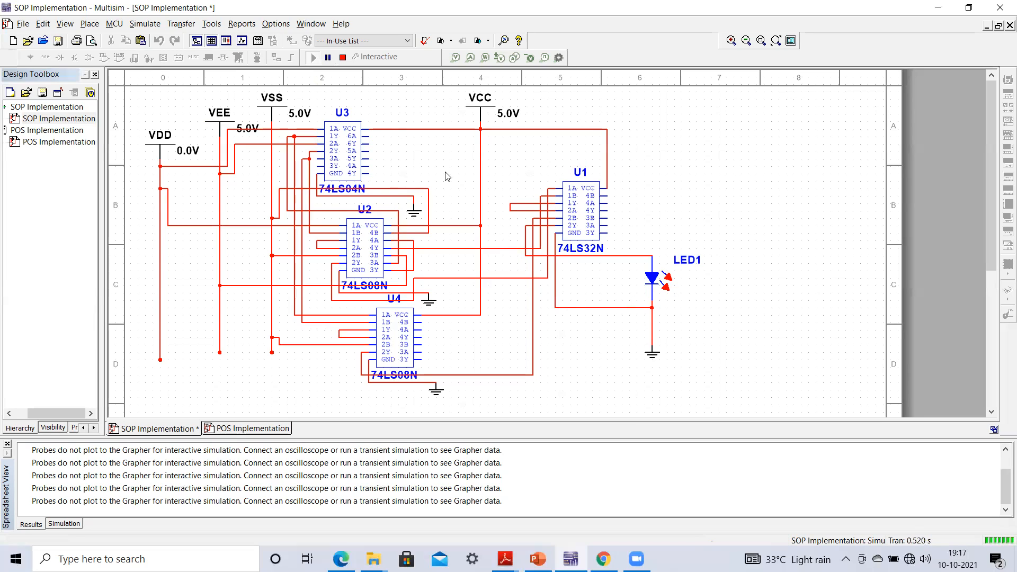
pyautogui.click(343, 59)
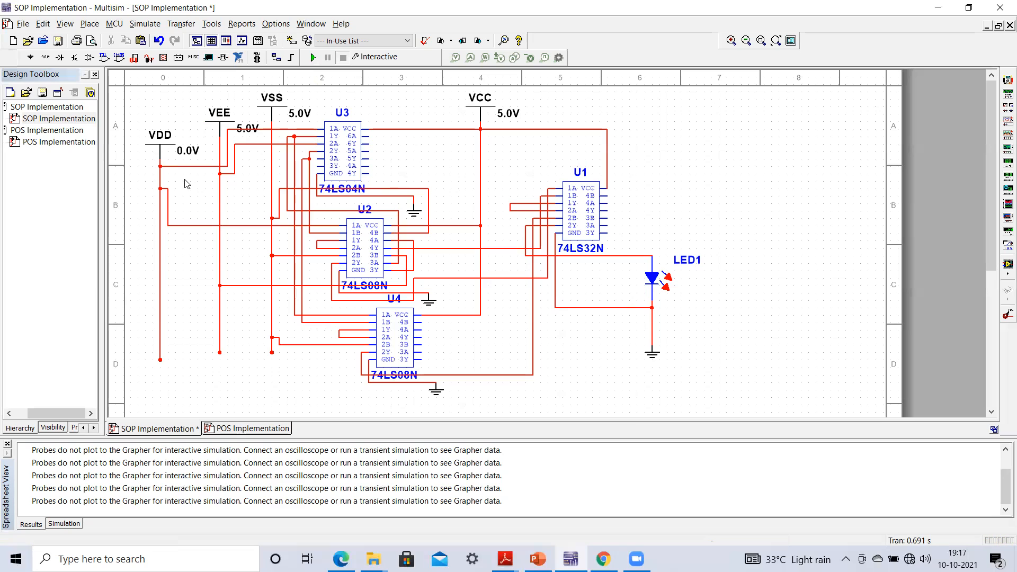
# Set both the VEE and VSS digital power sources to 0.0 V.
pyautogui.doubleClick(235, 134)
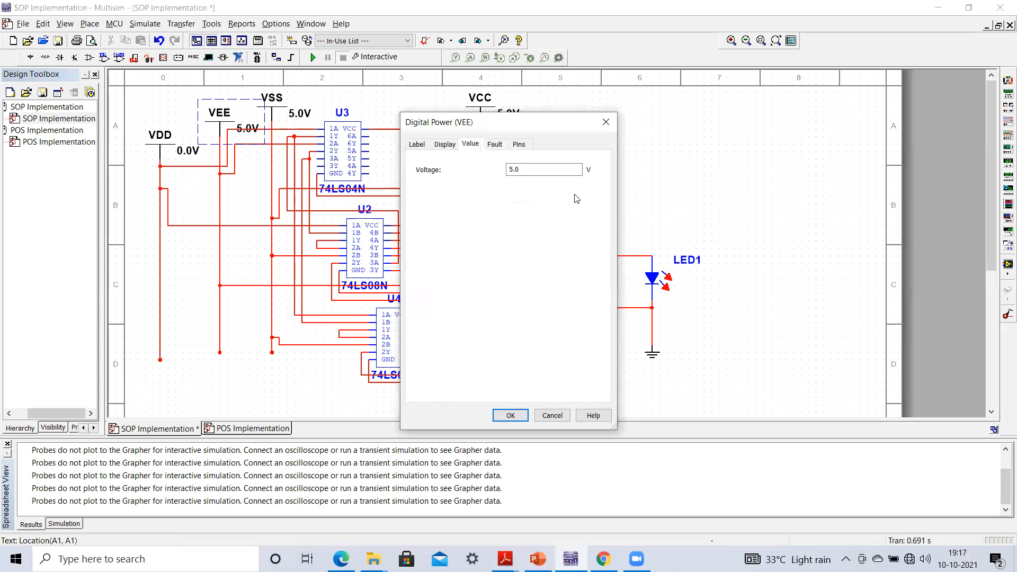
pyautogui.click(517, 170)
pyautogui.press('BackSpace')
pyautogui.write('0')
pyautogui.click(510, 415)
pyautogui.doubleClick(292, 114)
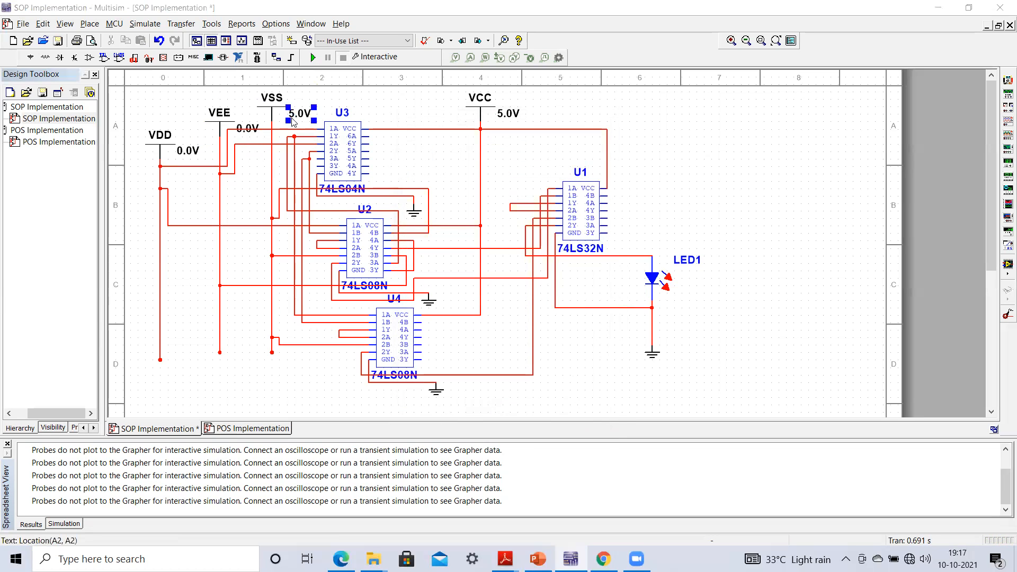
pyautogui.click(513, 169)
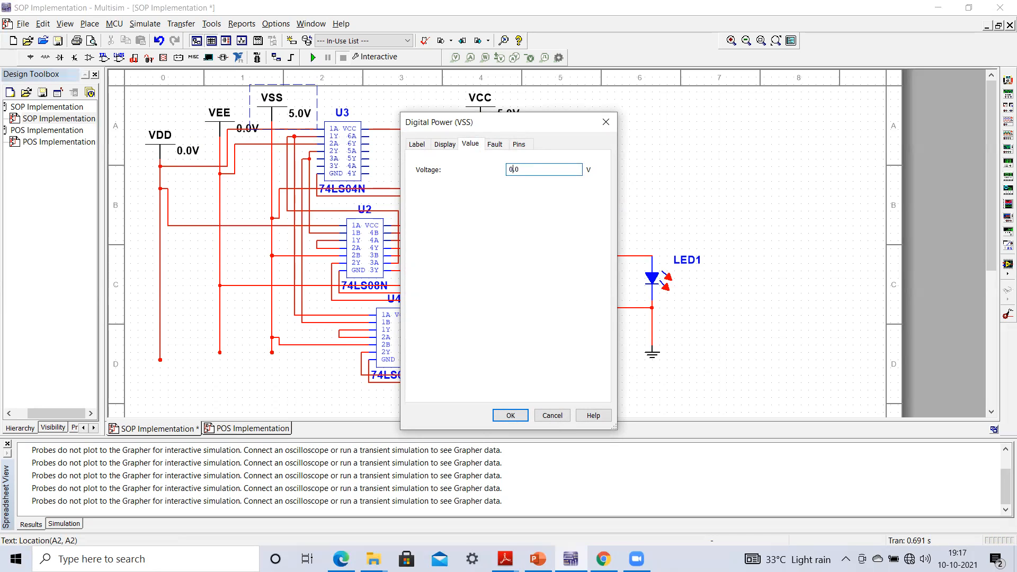
pyautogui.click(513, 414)
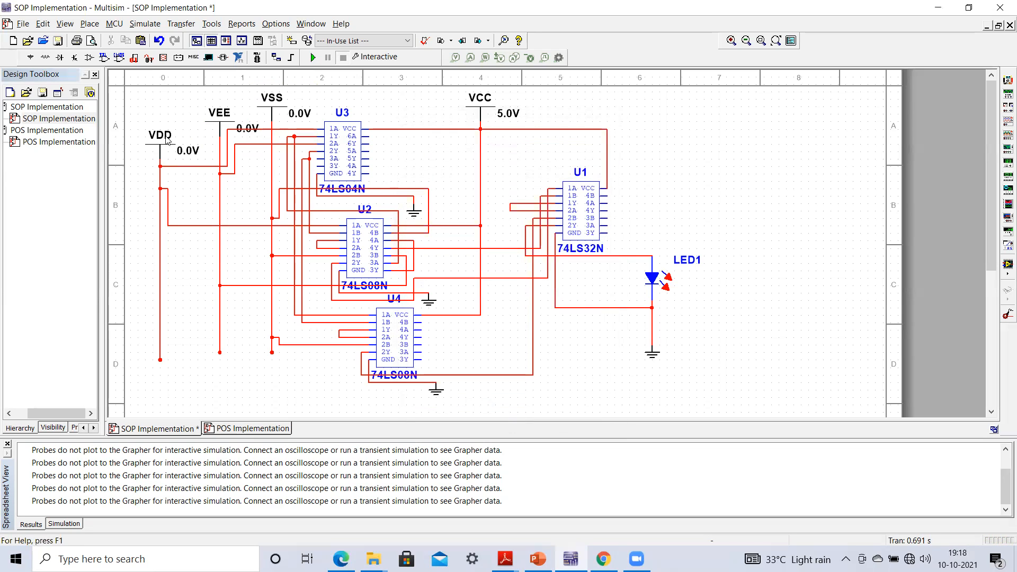
# Set the voltage of the VDD digital power source to 5.0 V.
pyautogui.doubleClick(185, 153)
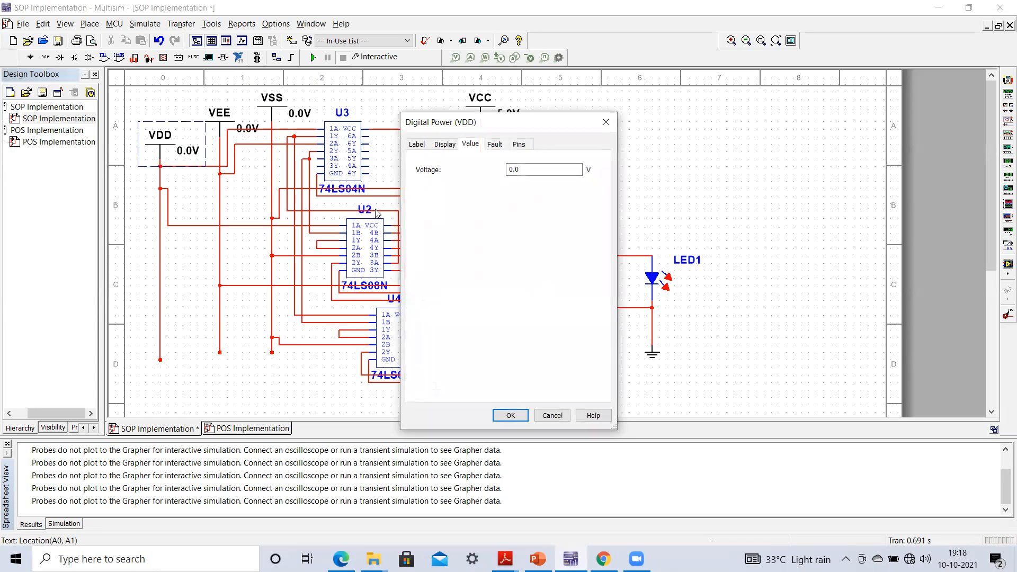
pyautogui.click(513, 169)
pyautogui.write('5')
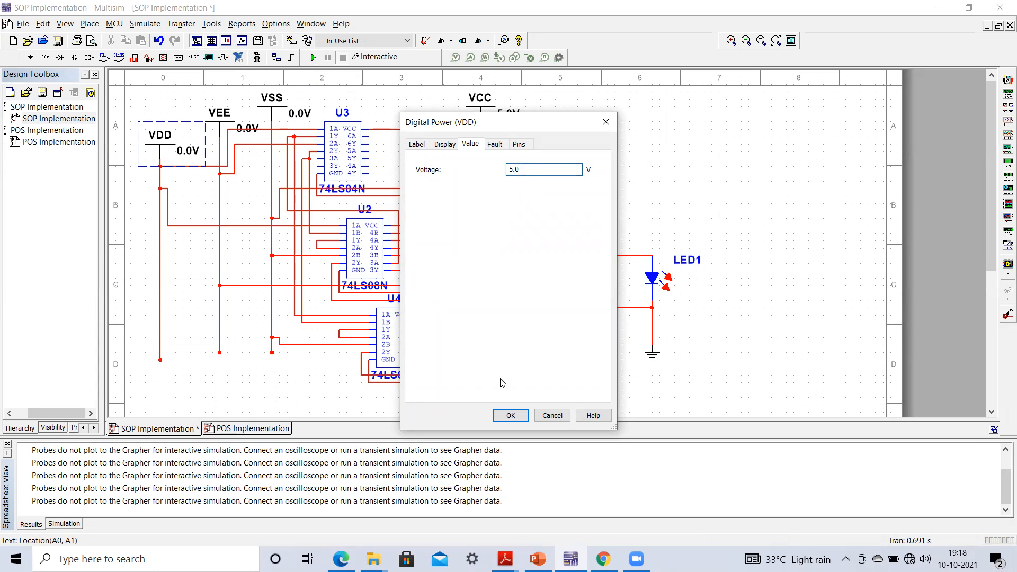
pyautogui.click(502, 414)
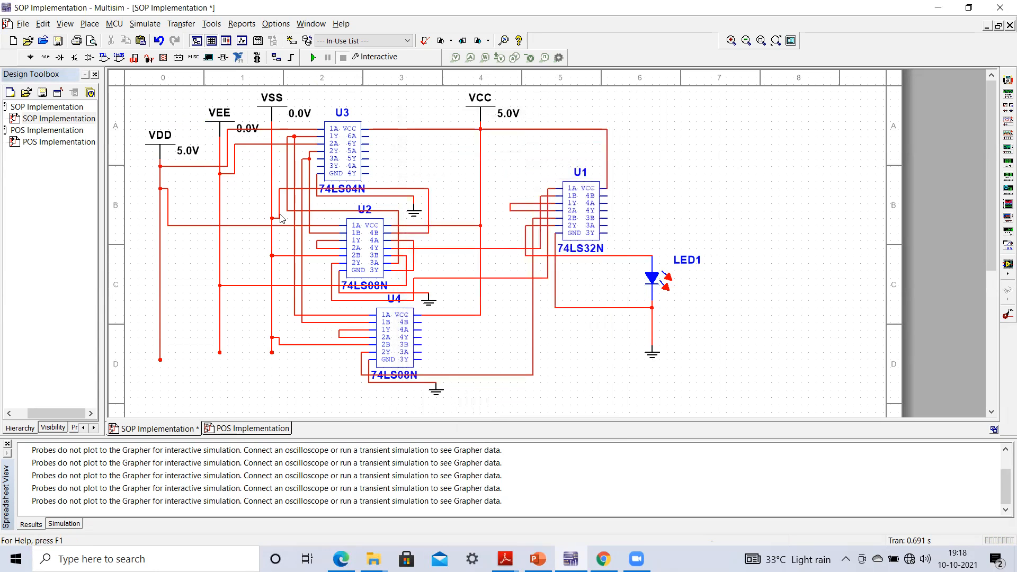
# Check the truth table in PowerPoint, and back in Multisim run and stop the simulation with only VDD at 5.0 V.
pyautogui.click(538, 559)
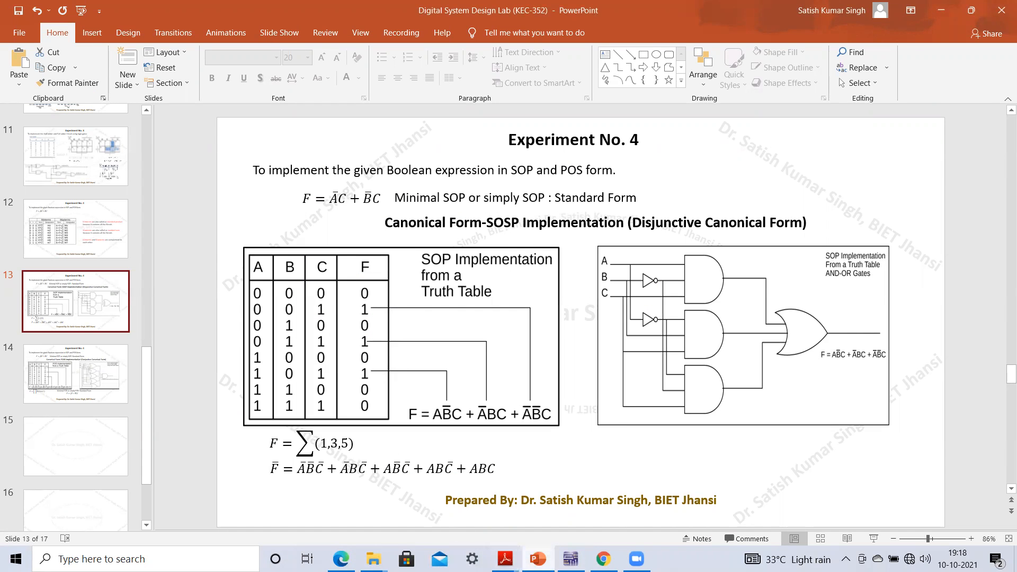
pyautogui.click(538, 559)
pyautogui.click(313, 58)
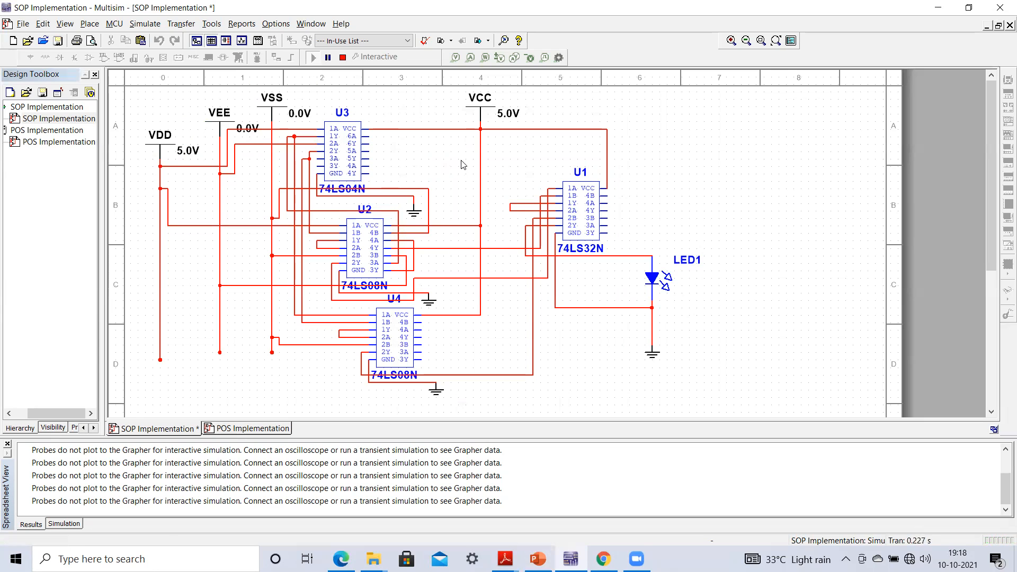
pyautogui.click(343, 58)
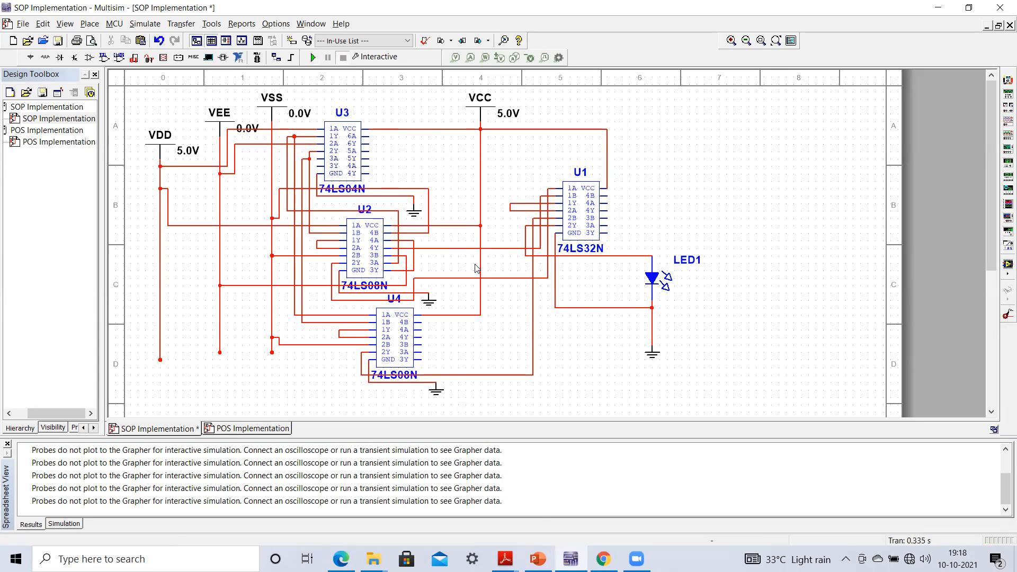
# Consult the truth table in PowerPoint, set VSS to 5.0 V in Multisim, and run and stop the simulation.
pyautogui.click(537, 559)
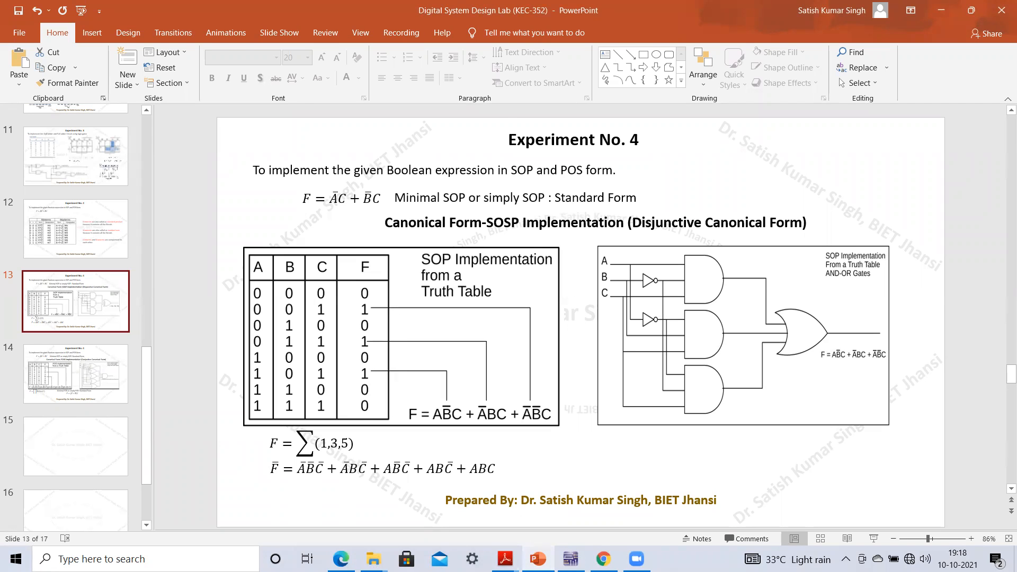
pyautogui.click(538, 559)
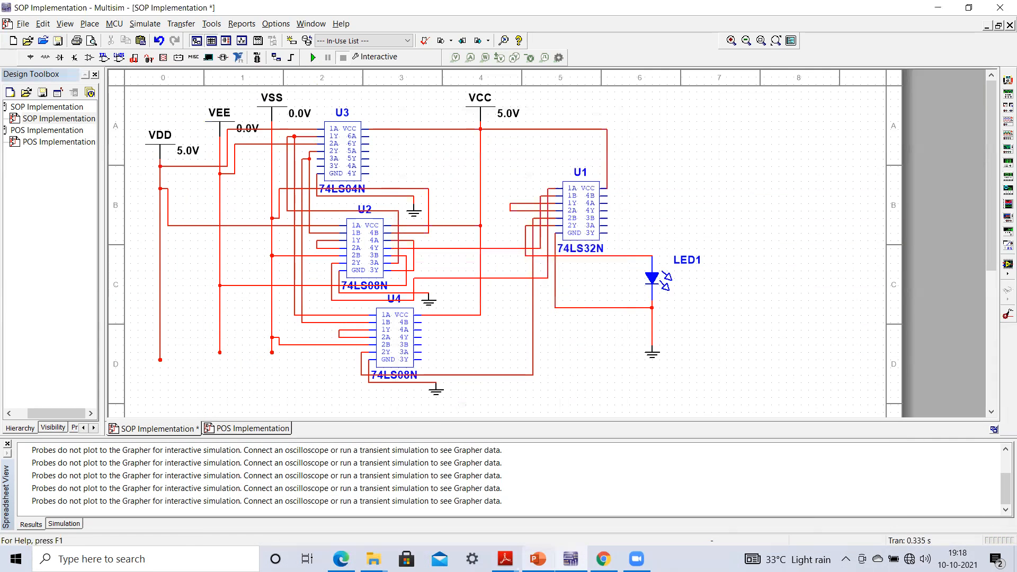
pyautogui.doubleClick(295, 116)
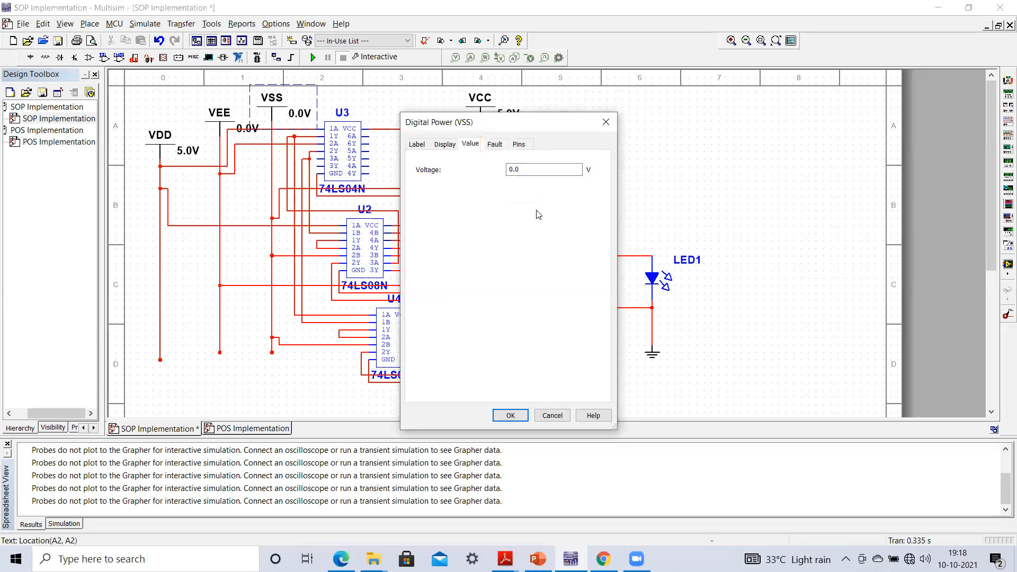
pyautogui.click(513, 170)
pyautogui.write('5.0')
pyautogui.click(512, 415)
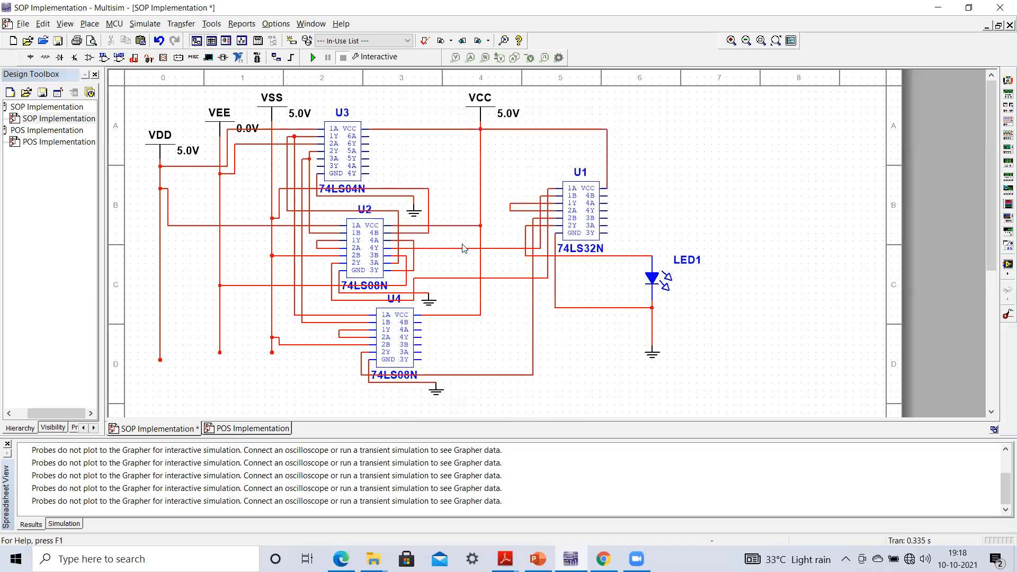
pyautogui.click(313, 57)
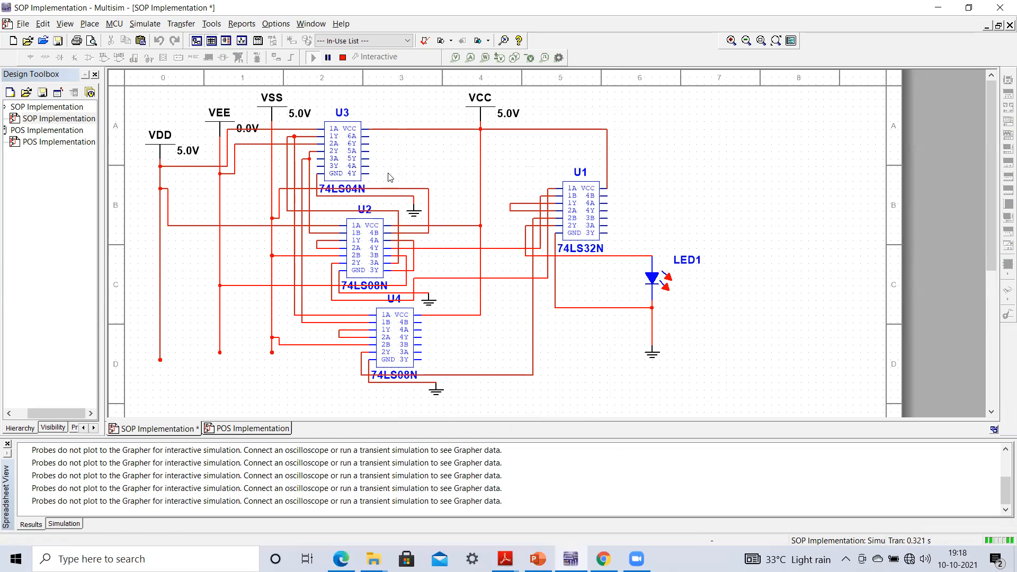
pyautogui.click(343, 57)
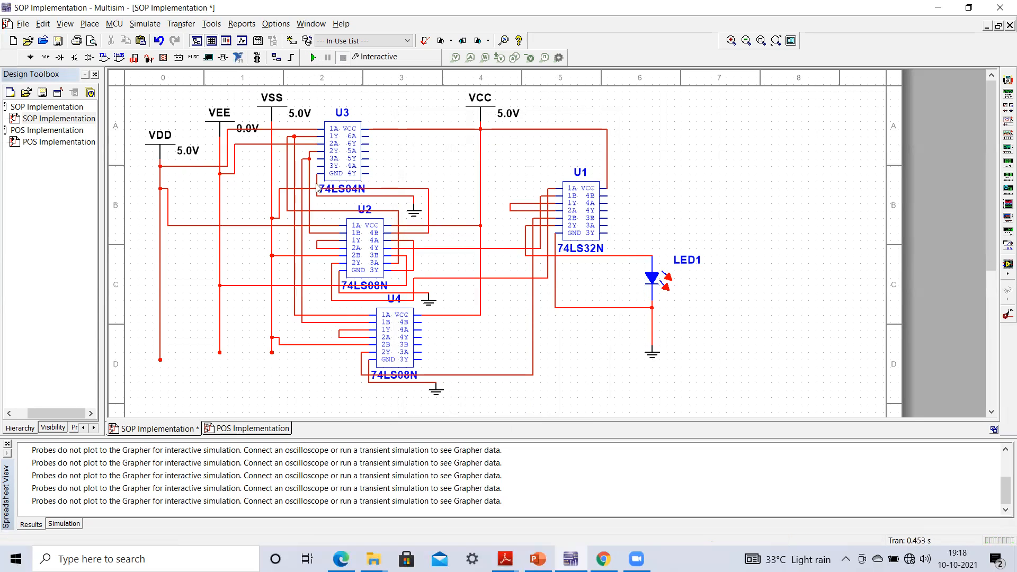
# Set the voltage of the VSS digital power source to 0.0 V.
pyautogui.doubleClick(300, 121)
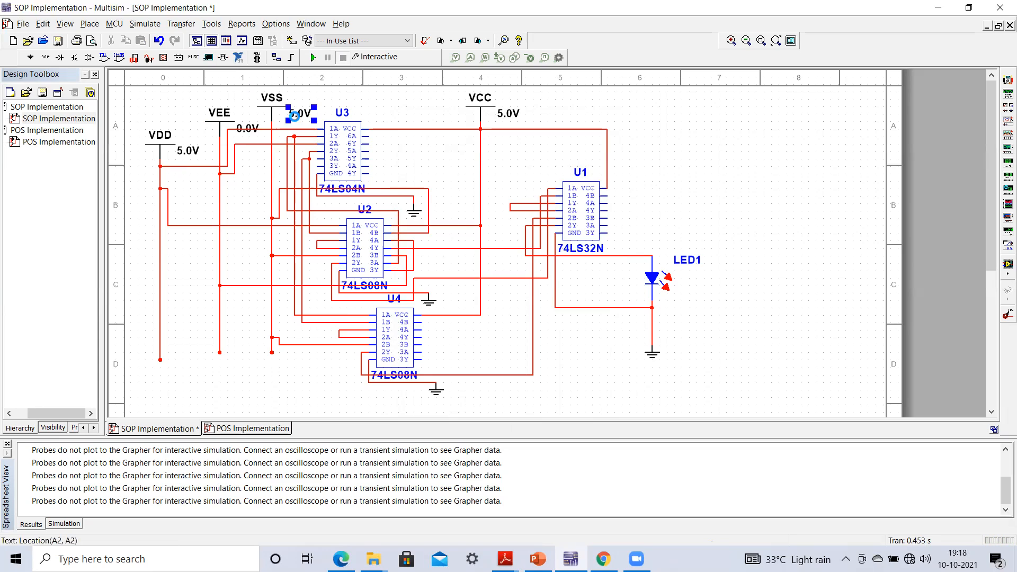
pyautogui.click(514, 169)
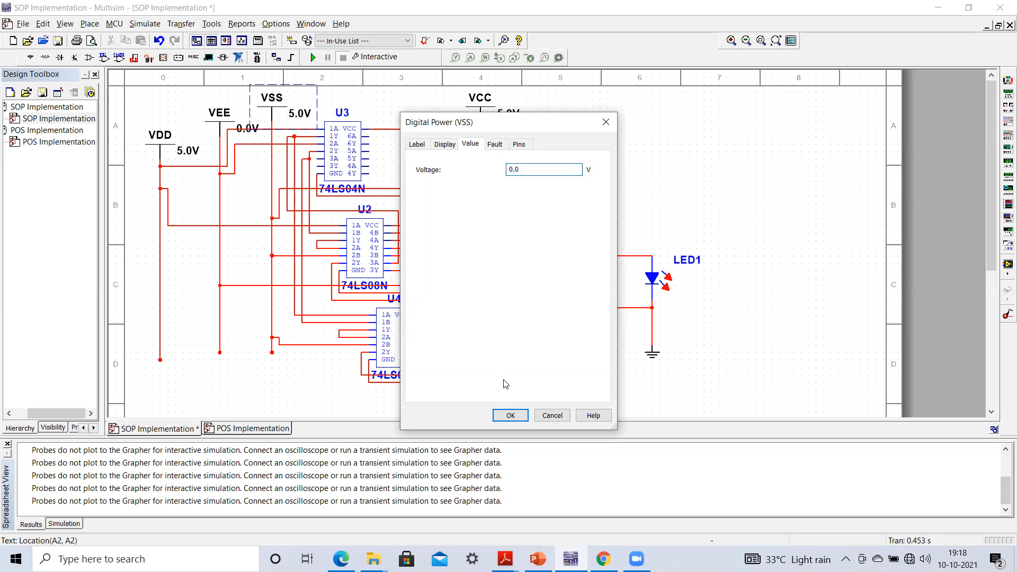
pyautogui.click(510, 416)
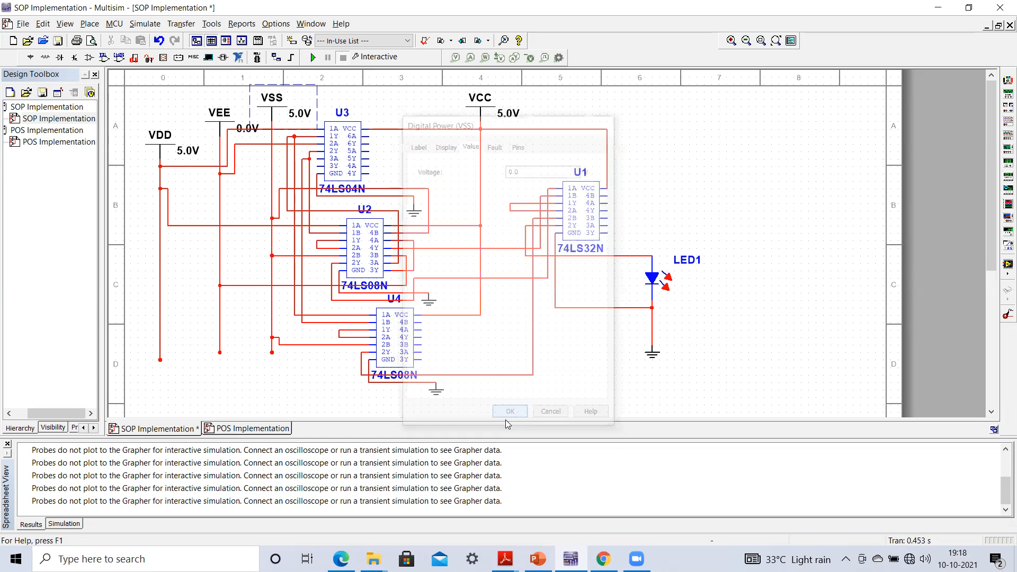
# Set the VEE source to 5.0 V, and run and stop the simulation with VDD and VEE high.
pyautogui.click(245, 131)
pyautogui.doubleClick(245, 131)
pyautogui.click(513, 169)
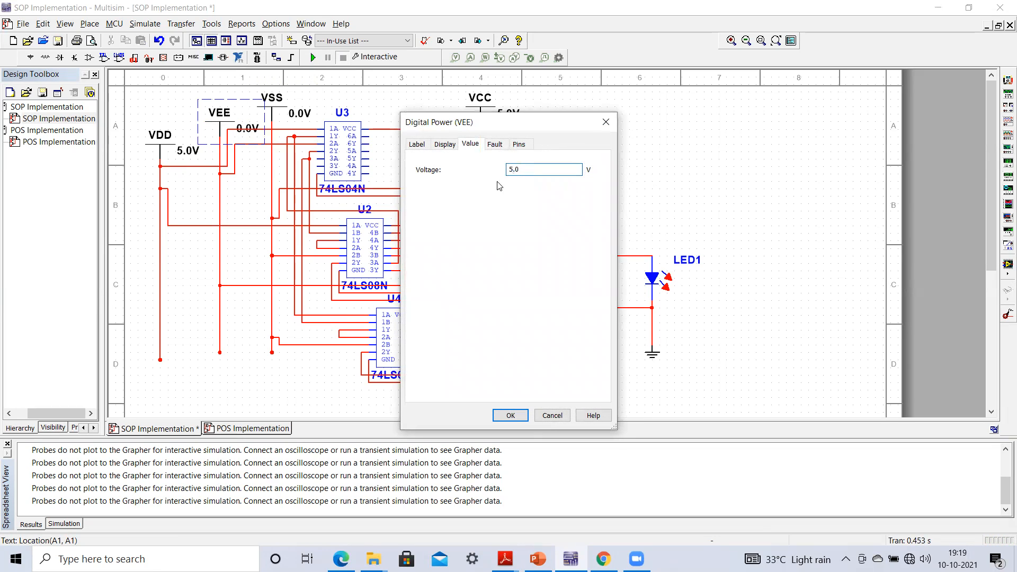
pyautogui.click(509, 415)
pyautogui.click(312, 57)
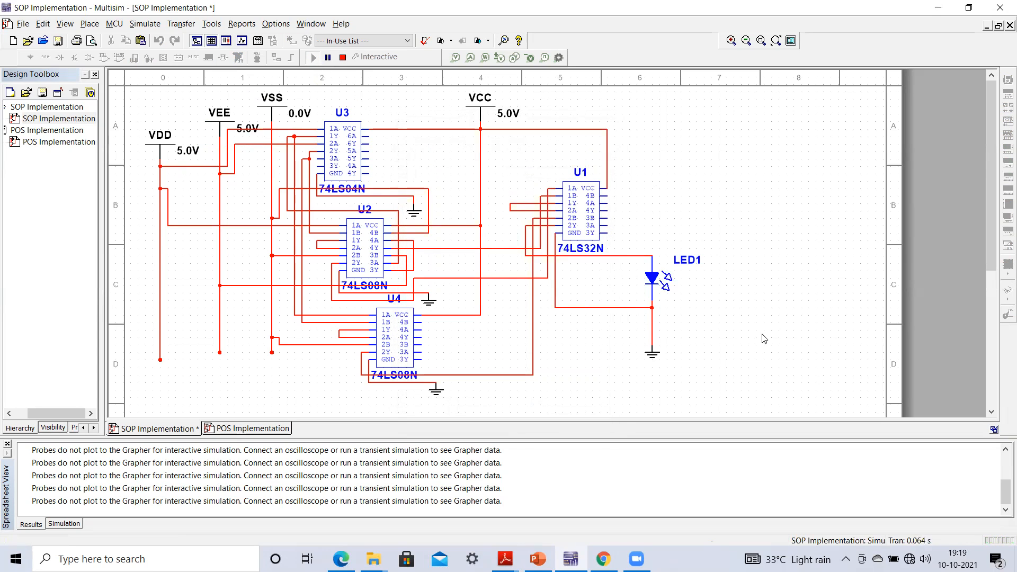
pyautogui.click(343, 57)
# Set the voltage of the VSS digital power source to 5.0 V so all three inputs are high.
pyautogui.click(294, 113)
pyautogui.doubleClick(294, 113)
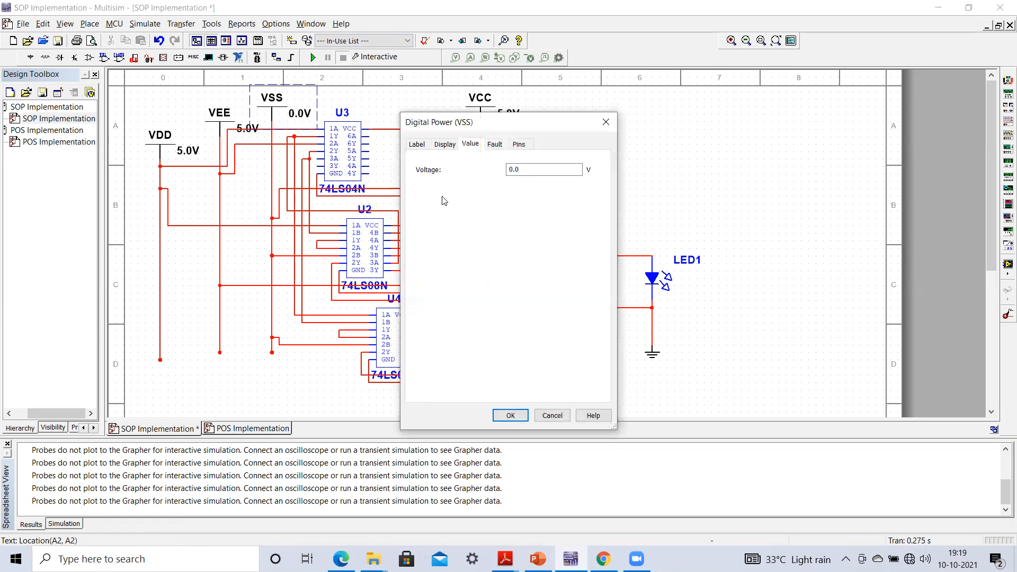
pyautogui.click(513, 169)
pyautogui.write('5')
pyautogui.click(512, 416)
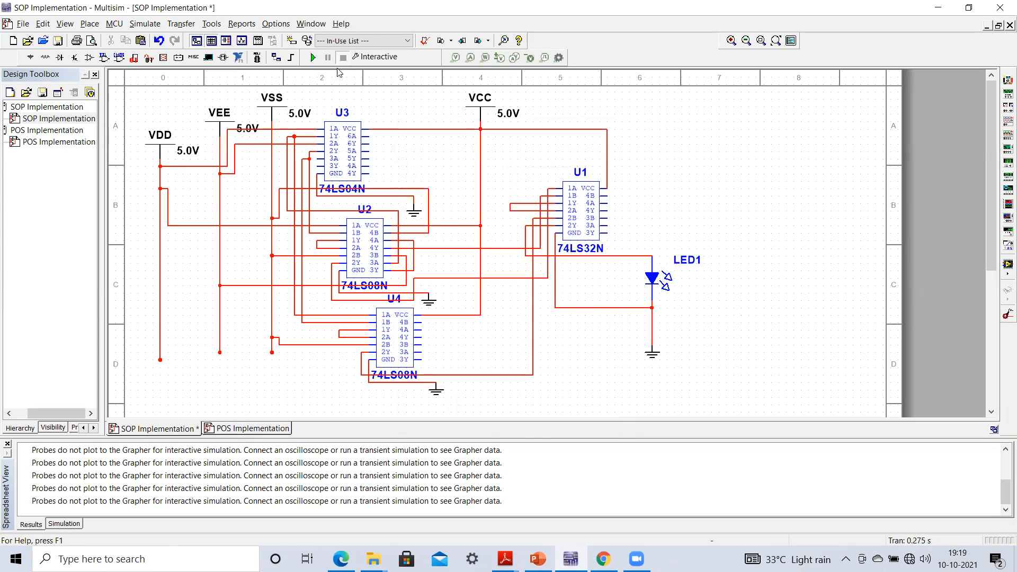
# Run the simulation with all inputs at 5.0 V, compare it with the truth table in PowerPoint, and stop it in Multisim.
pyautogui.click(314, 58)
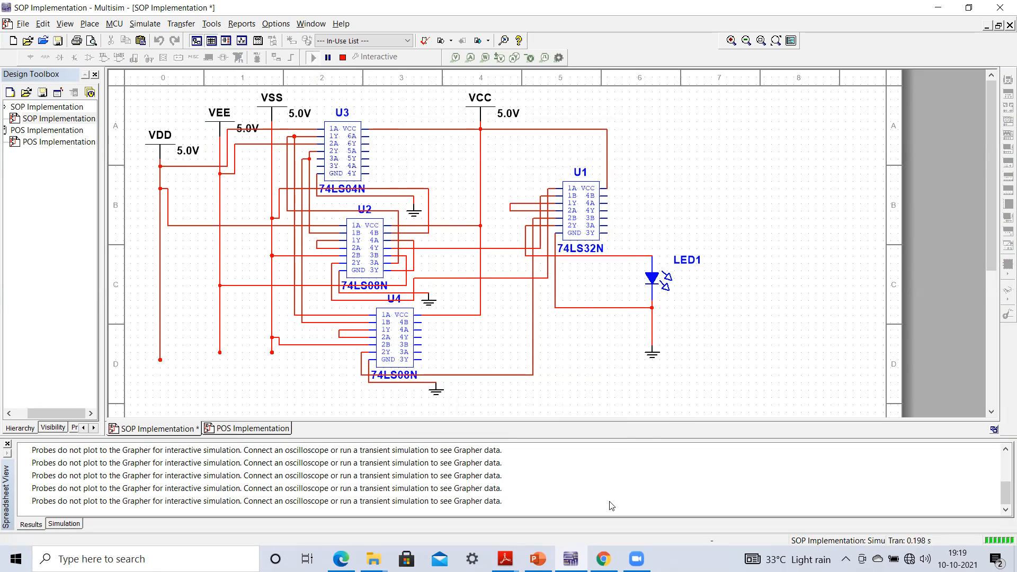
pyautogui.click(538, 559)
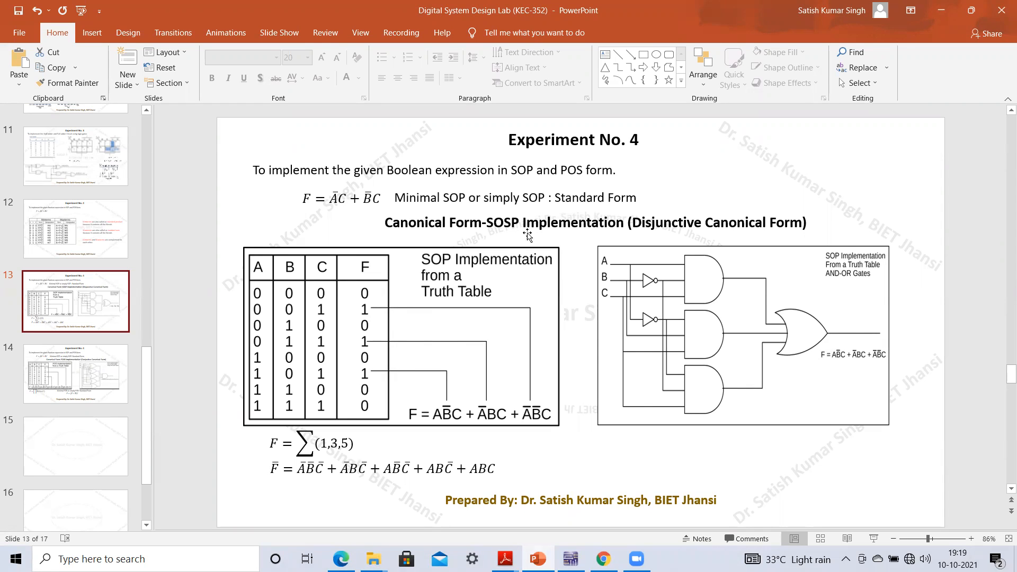
pyautogui.click(570, 559)
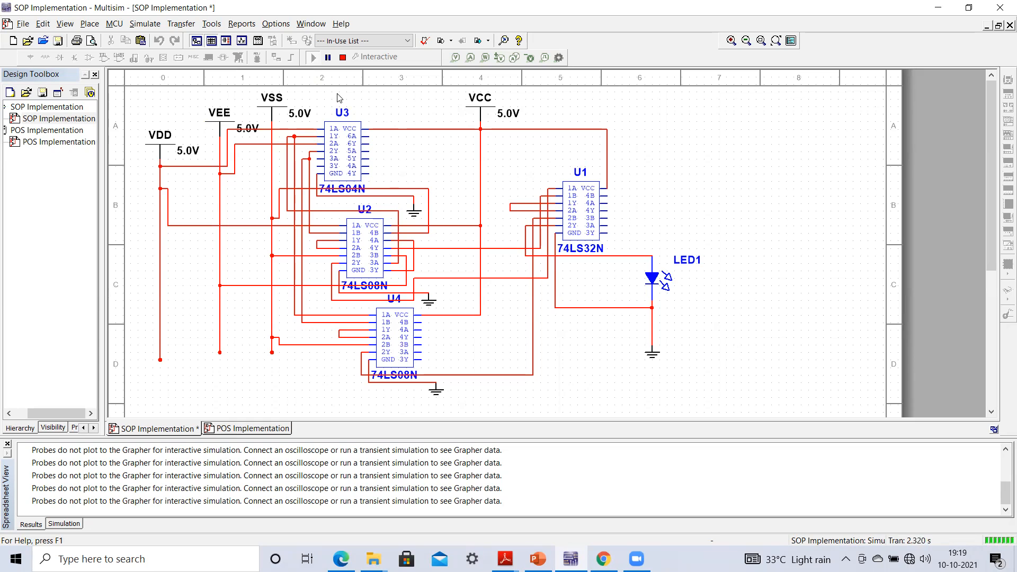
pyautogui.click(343, 58)
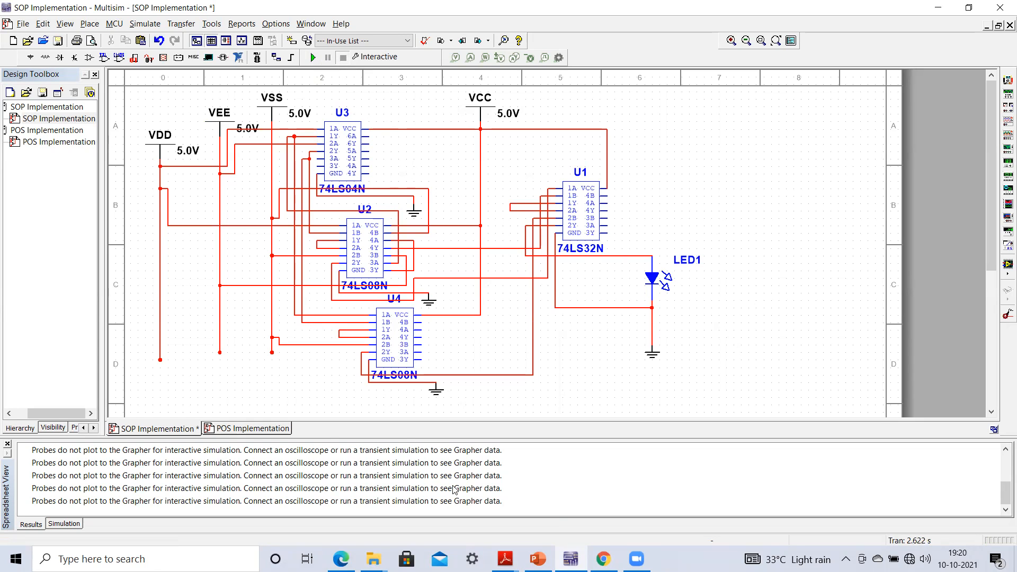
# Review the canonical POS implementation on slide 14 in PowerPoint, and open the POS Implementation design in Multisim.
pyautogui.click(538, 559)
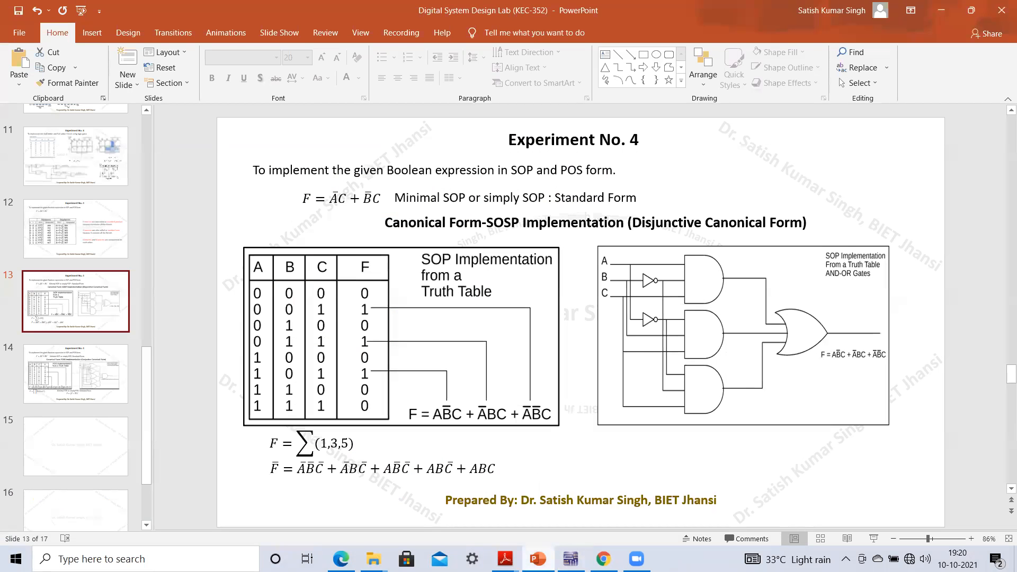
pyautogui.click(72, 375)
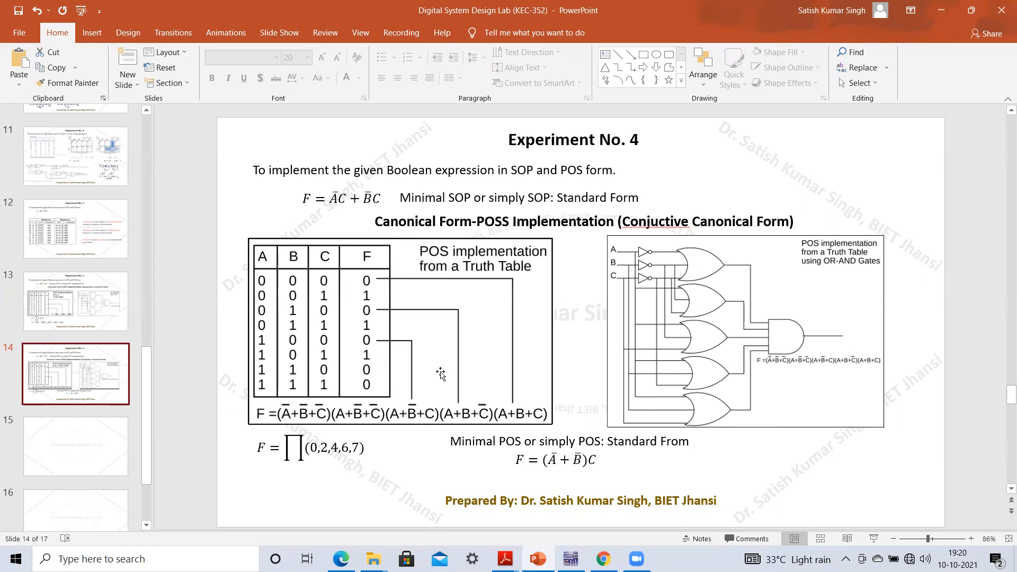
pyautogui.click(571, 559)
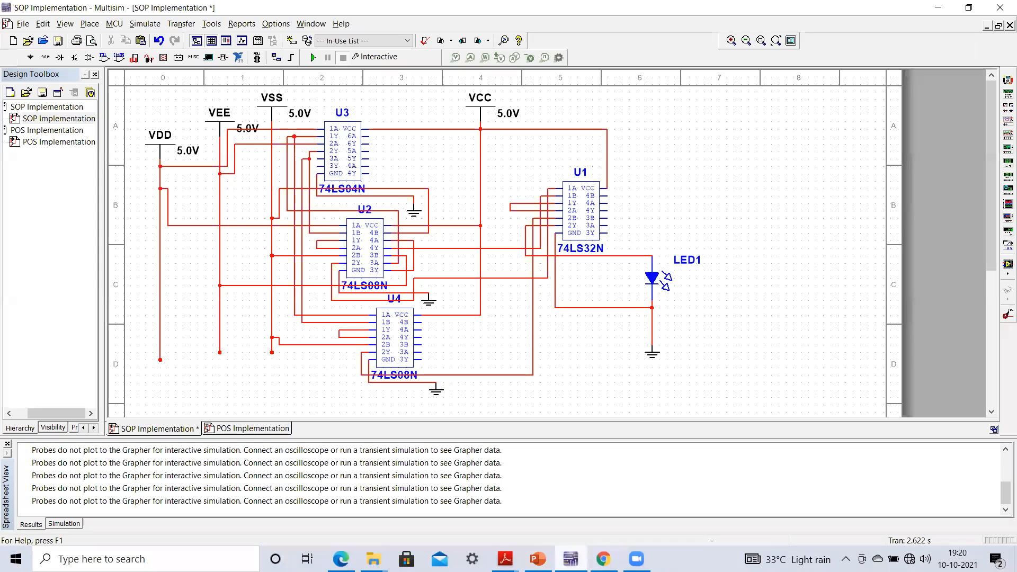
pyautogui.click(241, 430)
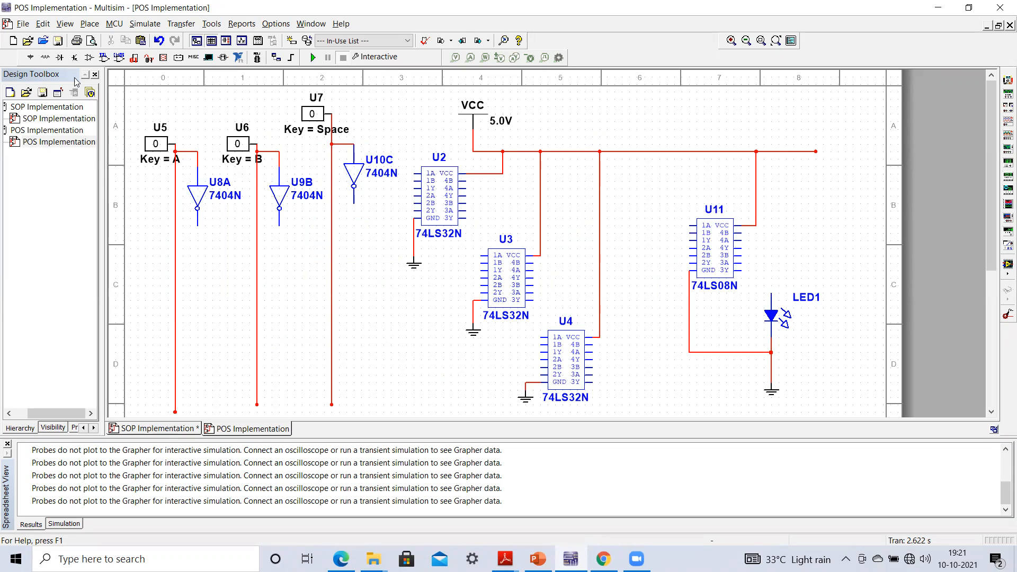
# Look up INTERACTIVE_DIGITAL_CONSTANT in the DIGITAL_SOURCES family and close the component browser without placing anything.
pyautogui.click(30, 58)
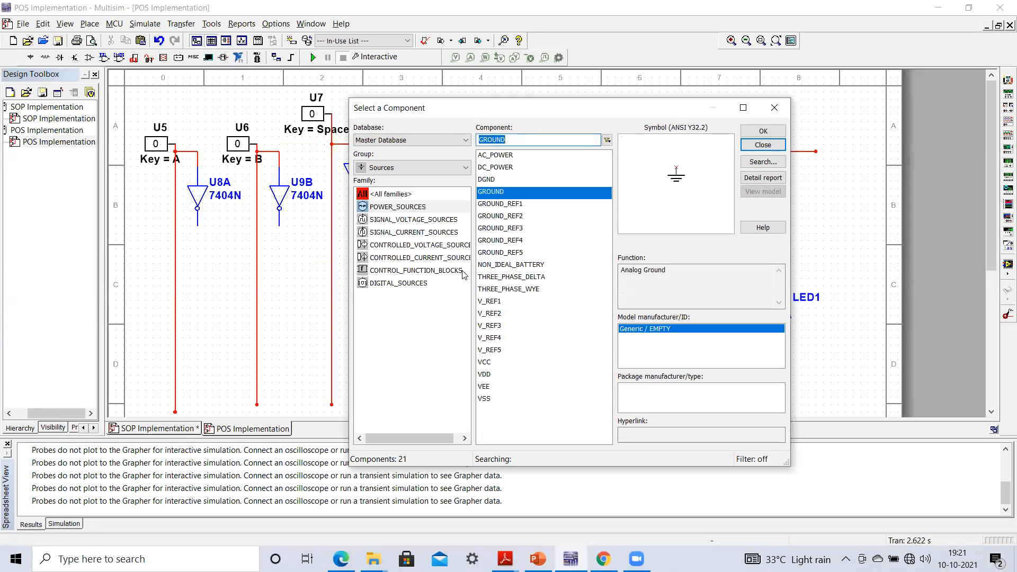
pyautogui.click(404, 286)
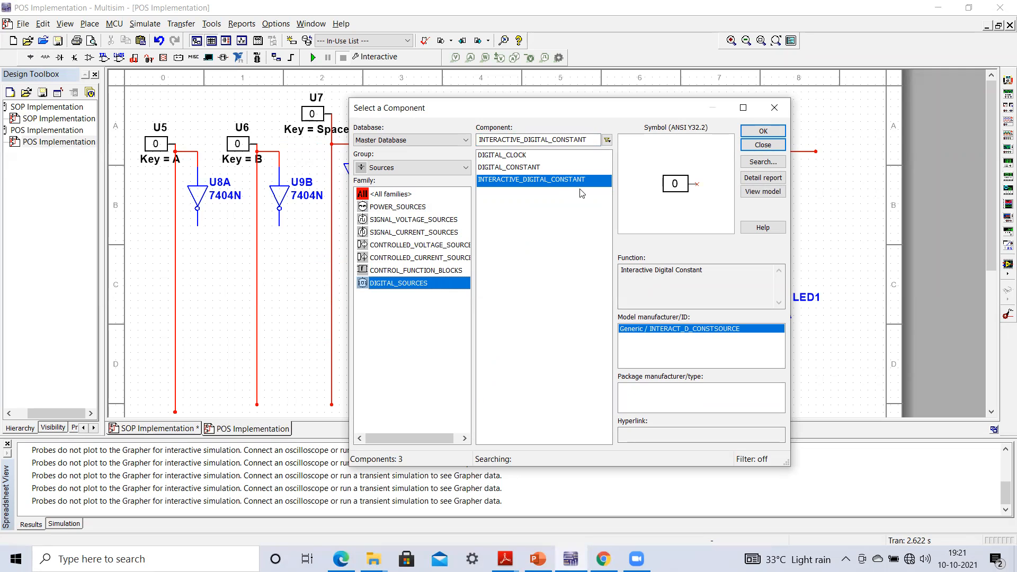
pyautogui.click(761, 147)
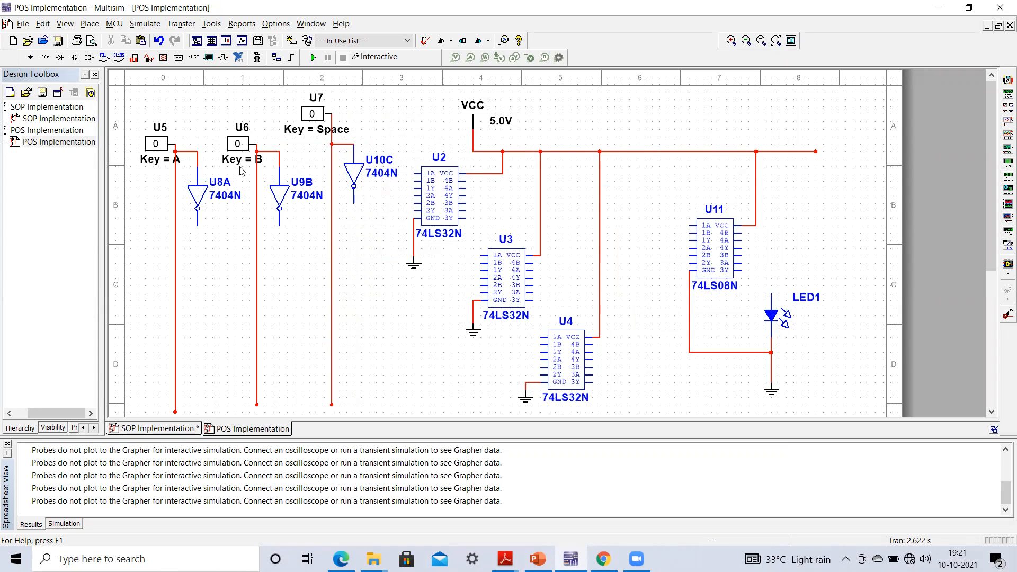
# Set the toggle key of the interactive digital constant U7 to C.
pyautogui.rightClick(314, 126)
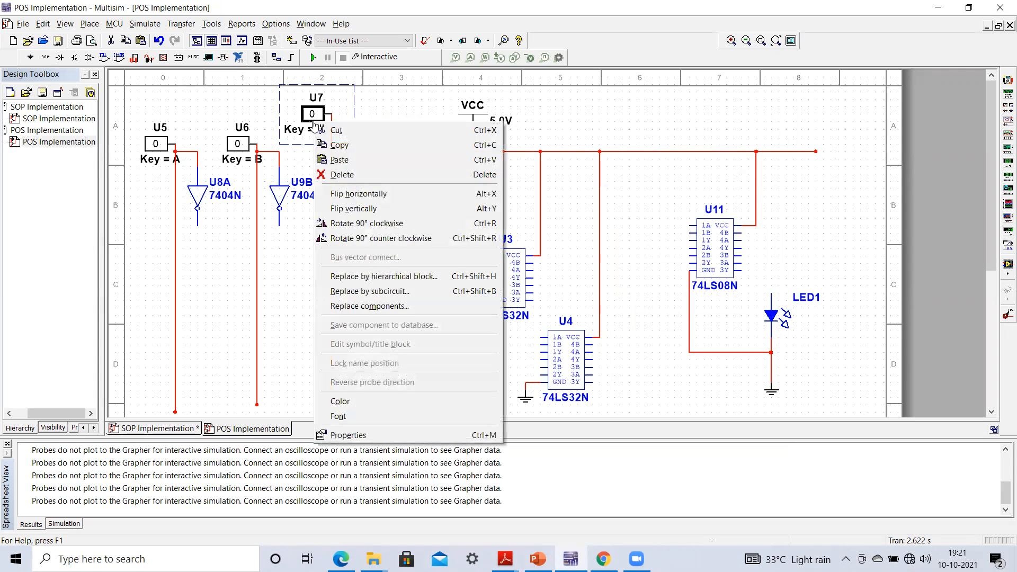
pyautogui.click(369, 438)
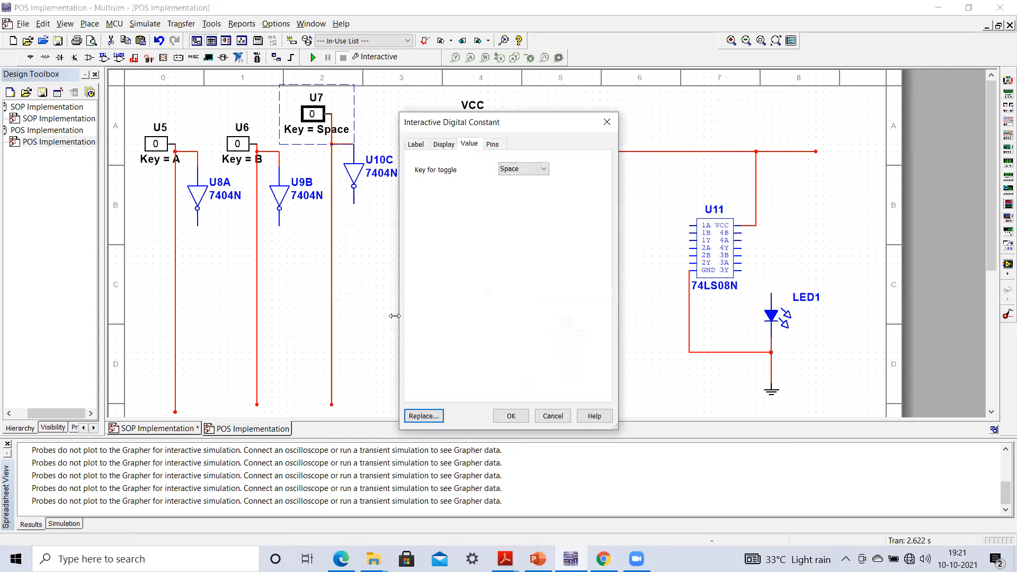
pyautogui.click(531, 170)
pyautogui.click(509, 211)
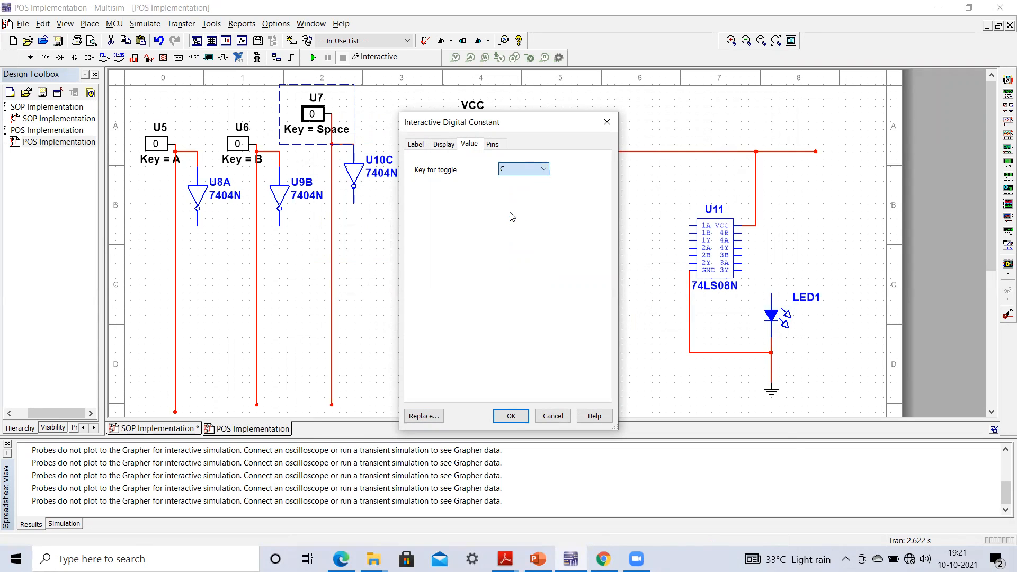
pyautogui.click(511, 417)
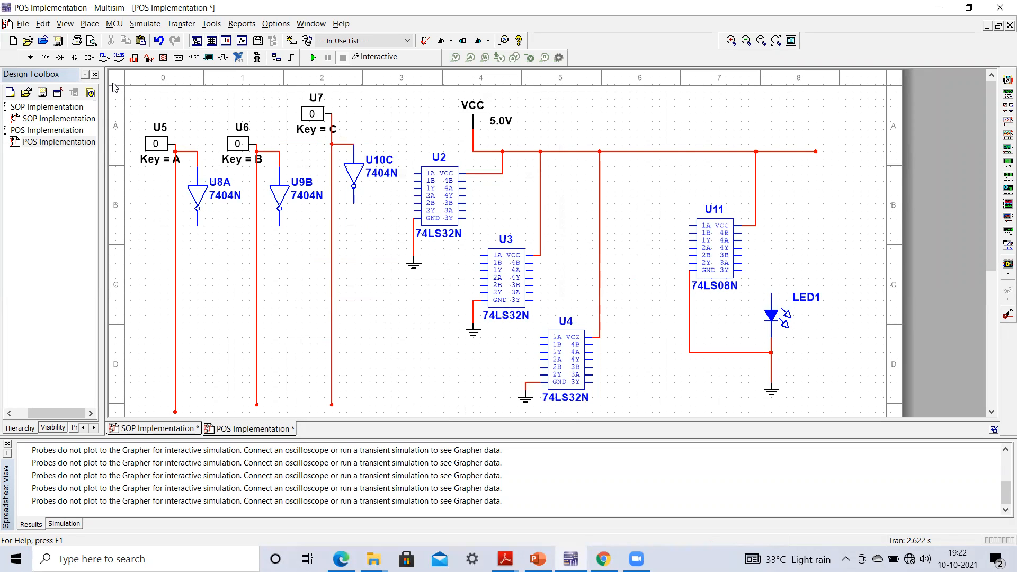
# Look up the 7404N inverter and 7400N NAND gate in the 74STD TTL family and close the component browser without placing anything.
pyautogui.click(104, 59)
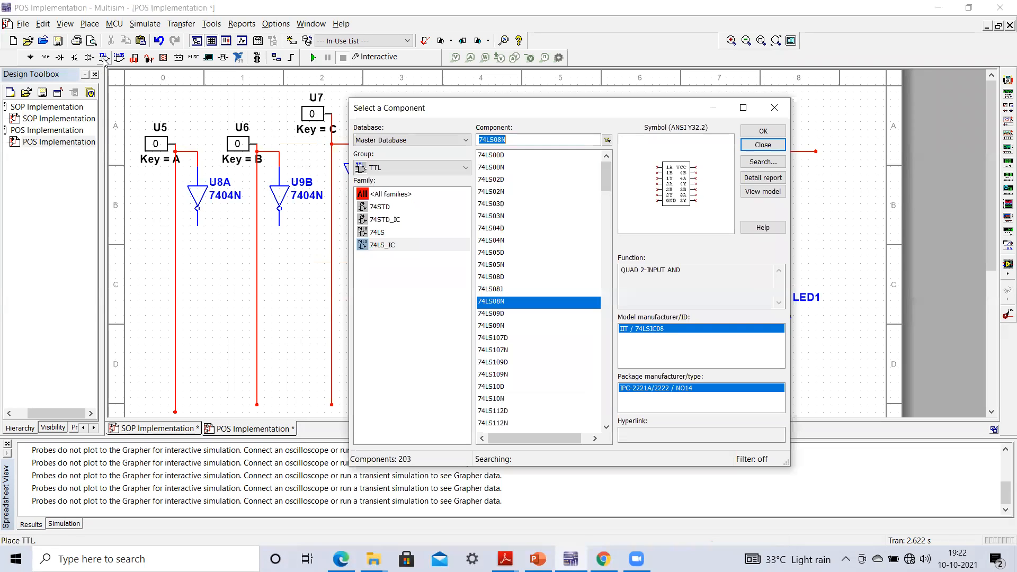
pyautogui.click(381, 208)
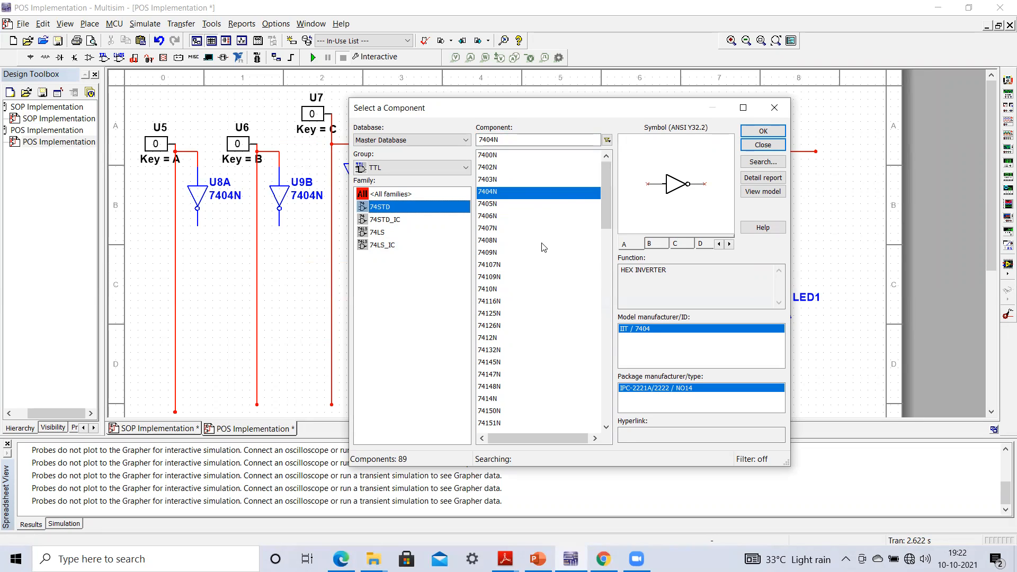
pyautogui.click(490, 157)
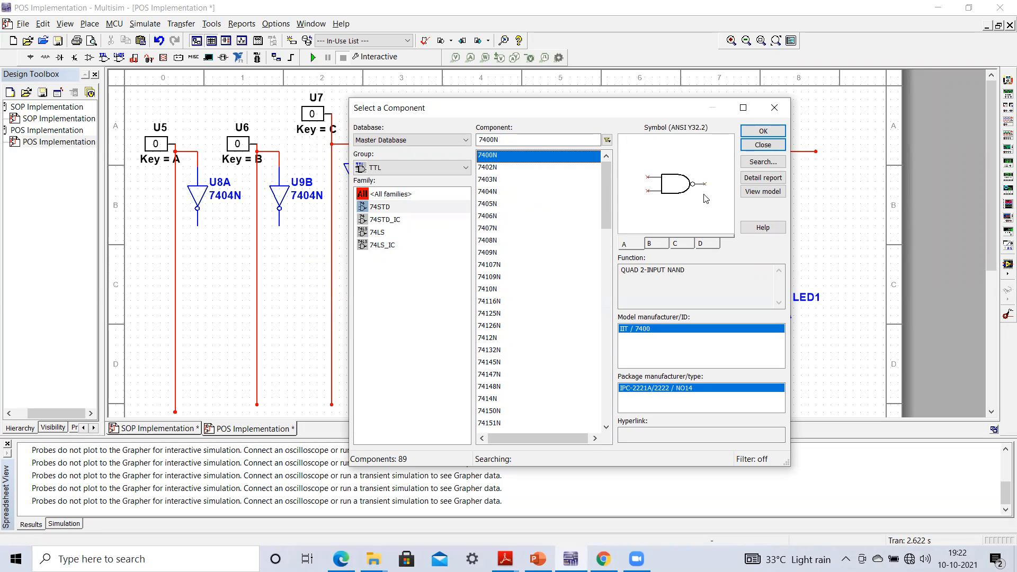
pyautogui.click(759, 146)
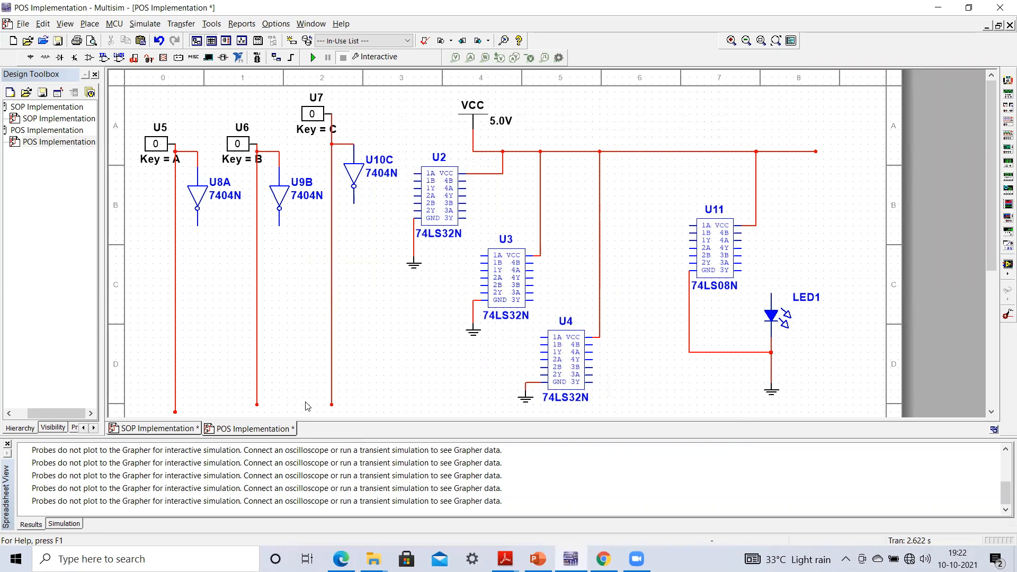
# View the SOP Implementation design, return to the POS Implementation design, and review the canonical POS circuit on slide 14 in PowerPoint.
pyautogui.click(166, 430)
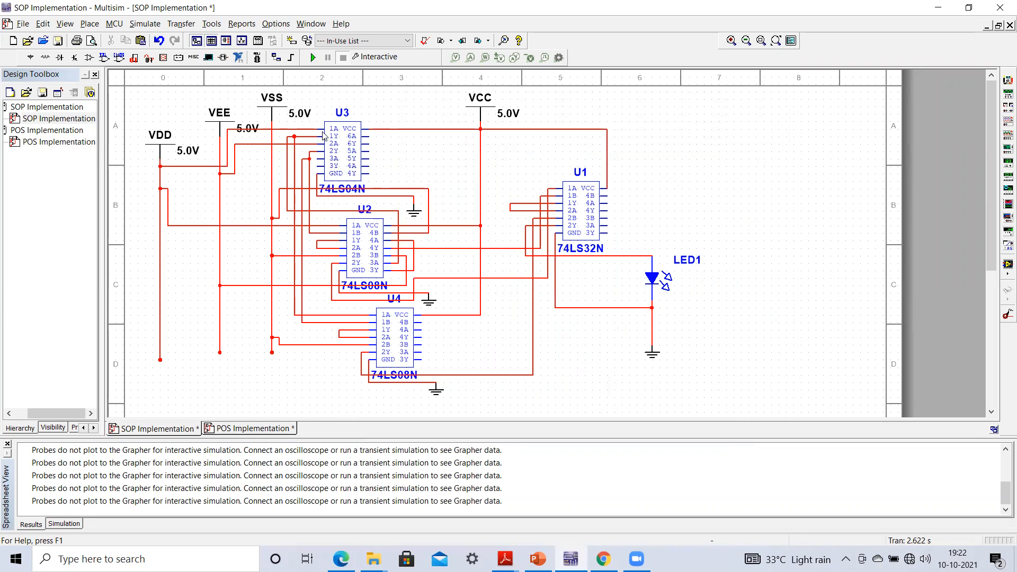
pyautogui.moveTo(277, 428)
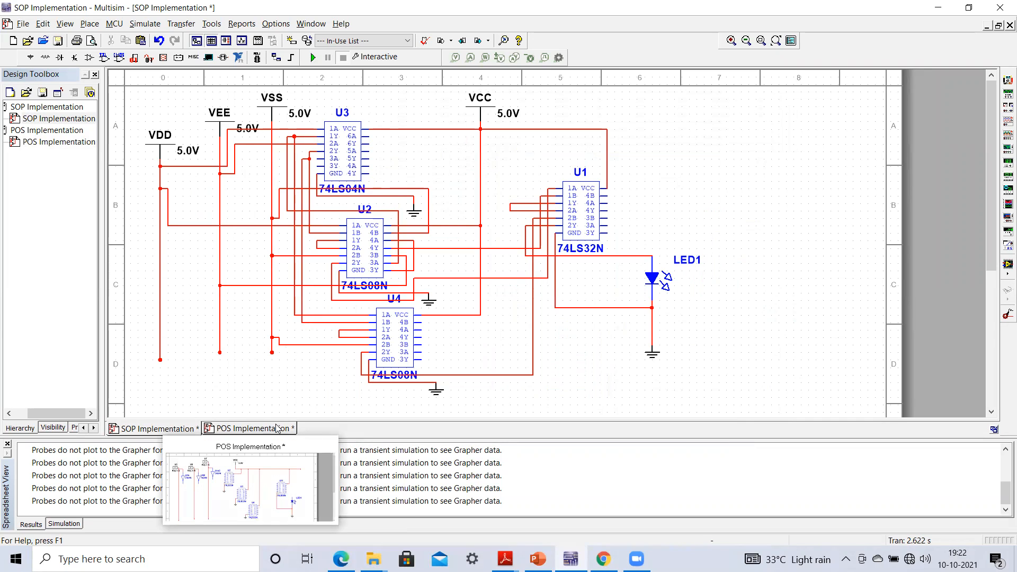
pyautogui.click(263, 428)
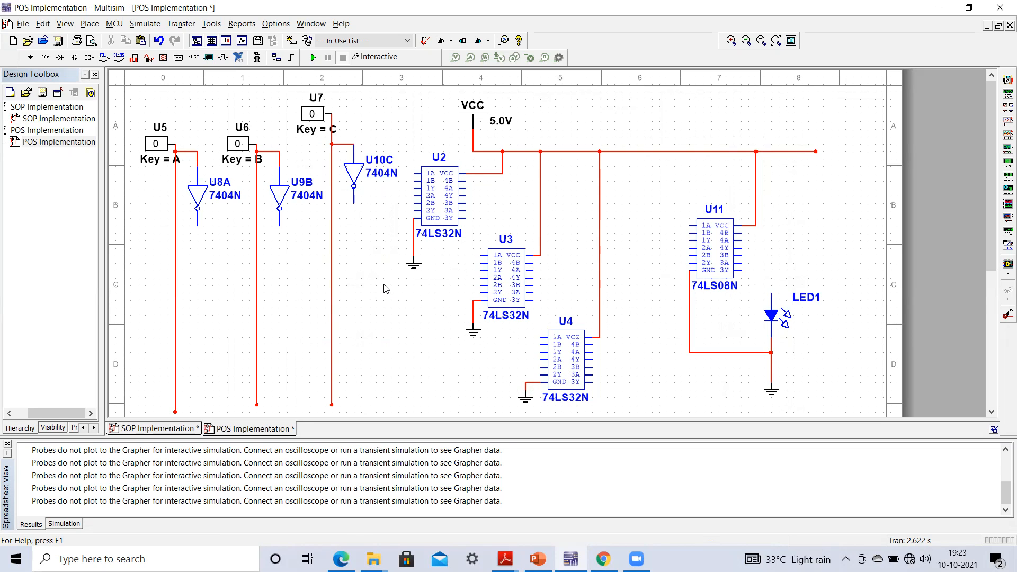
pyautogui.click(538, 559)
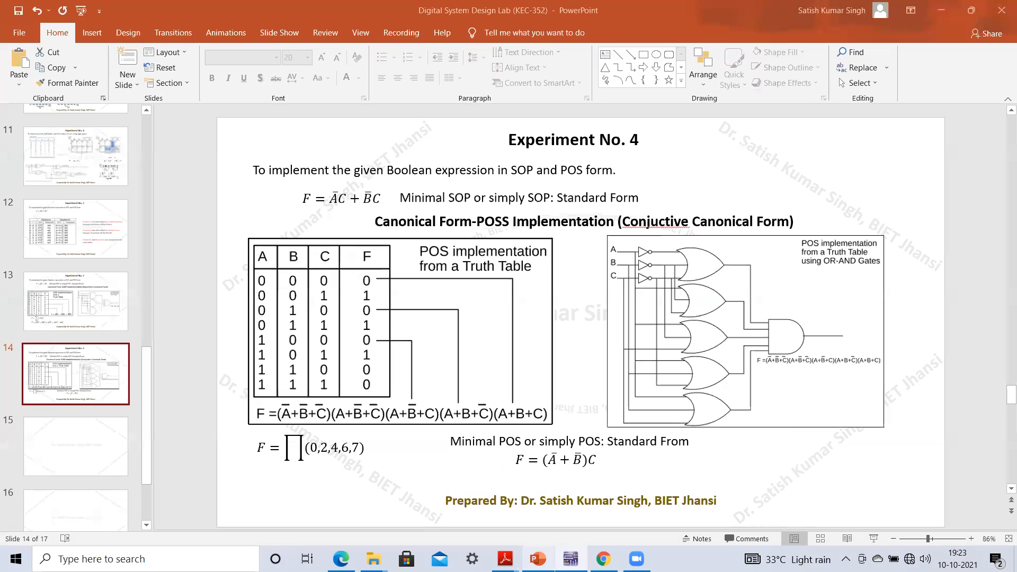
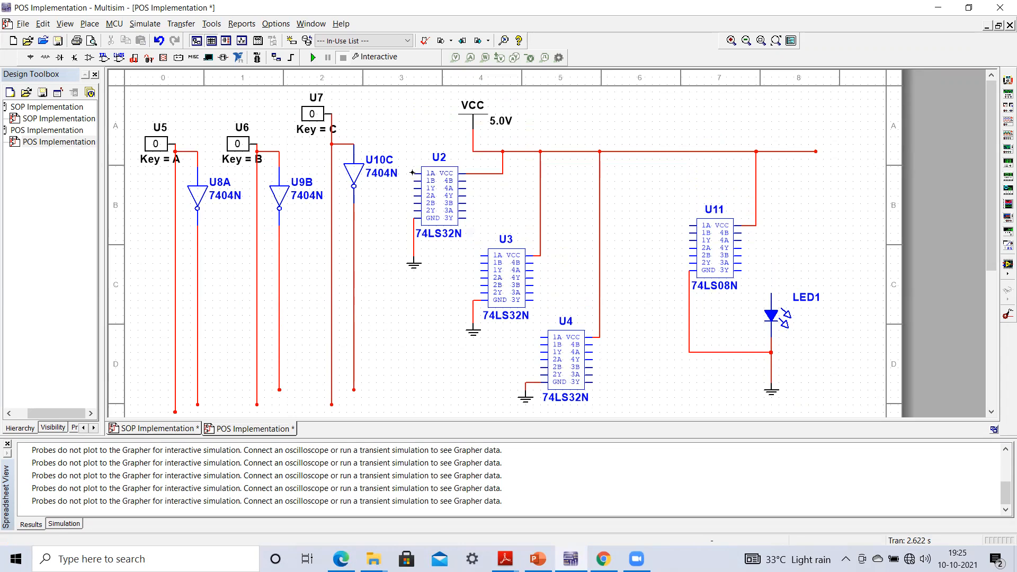
# In Multisim, wire the first sum term on U2: 1A to inverted A, 1B to inverted B, 1Y to 2A, and 2B to inverted C.
pyautogui.click(395, 175)
pyautogui.click(198, 242)
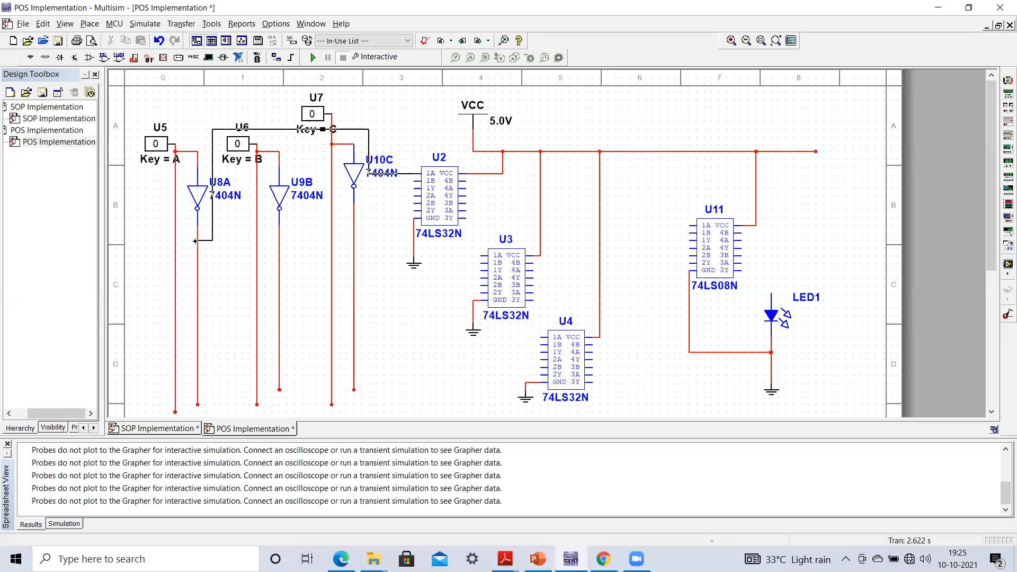
pyautogui.click(415, 181)
pyautogui.click(280, 233)
pyautogui.click(415, 188)
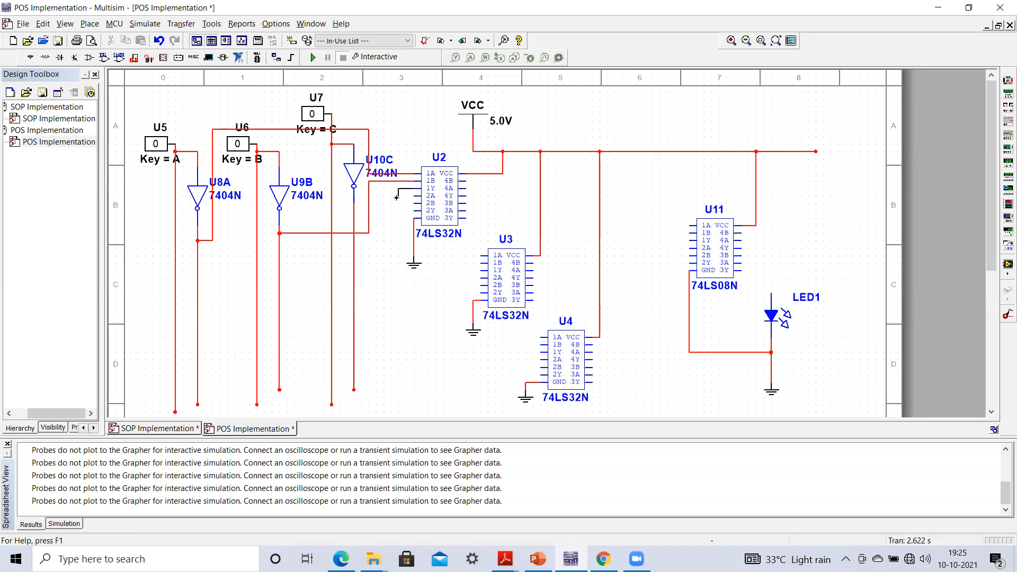
pyautogui.click(414, 195)
pyautogui.click(413, 203)
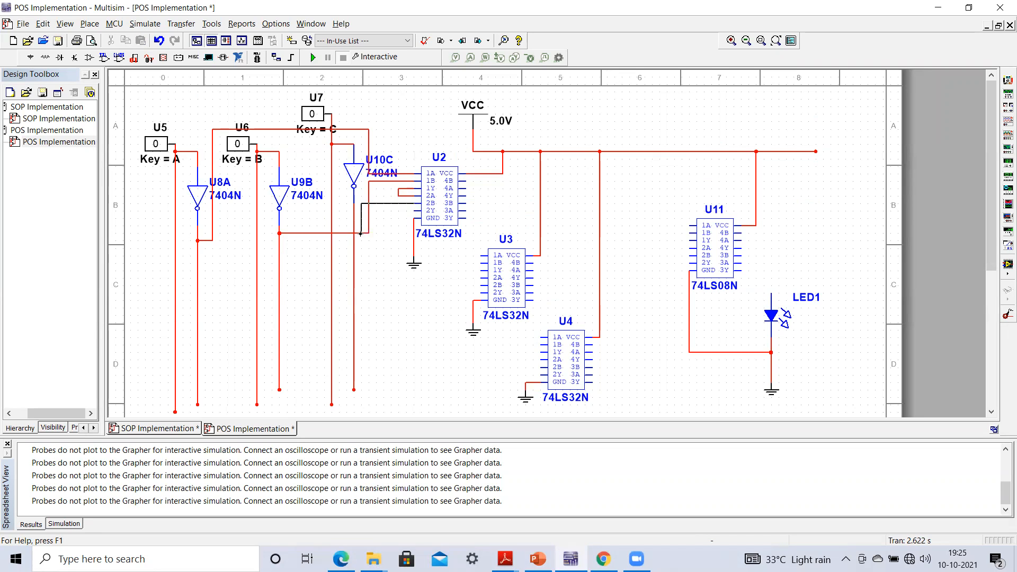
pyautogui.click(354, 219)
# Check the second sum term on the PowerPoint slide, and in Multisim wire U2's 3A to input A and 3B to inverted B.
pyautogui.click(537, 559)
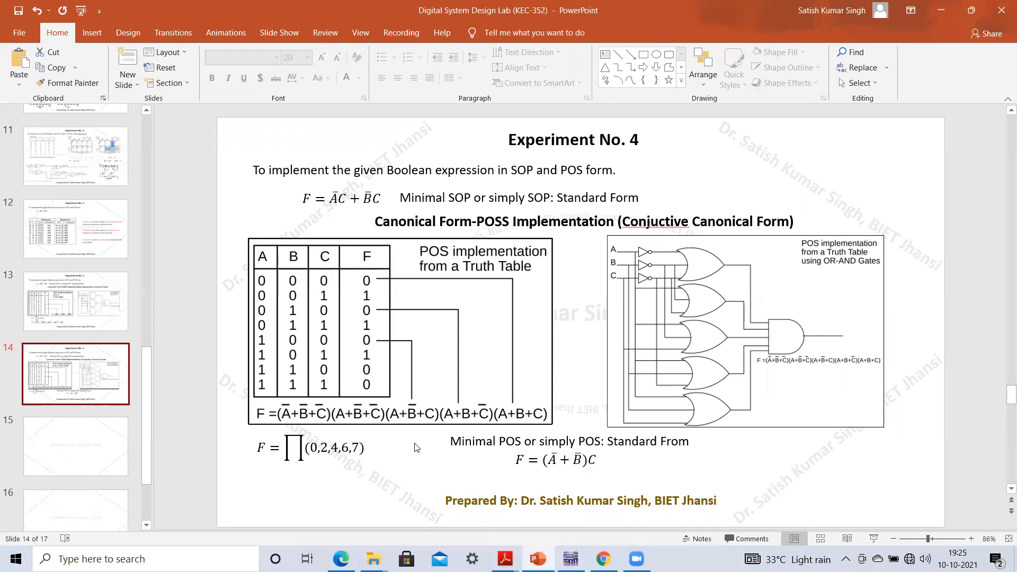
pyautogui.click(571, 559)
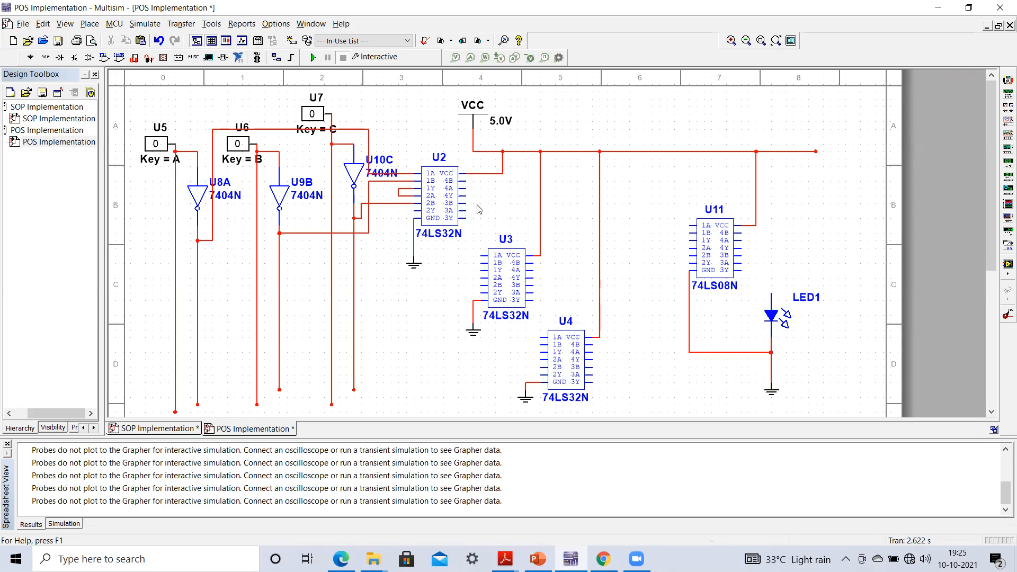
pyautogui.click(538, 559)
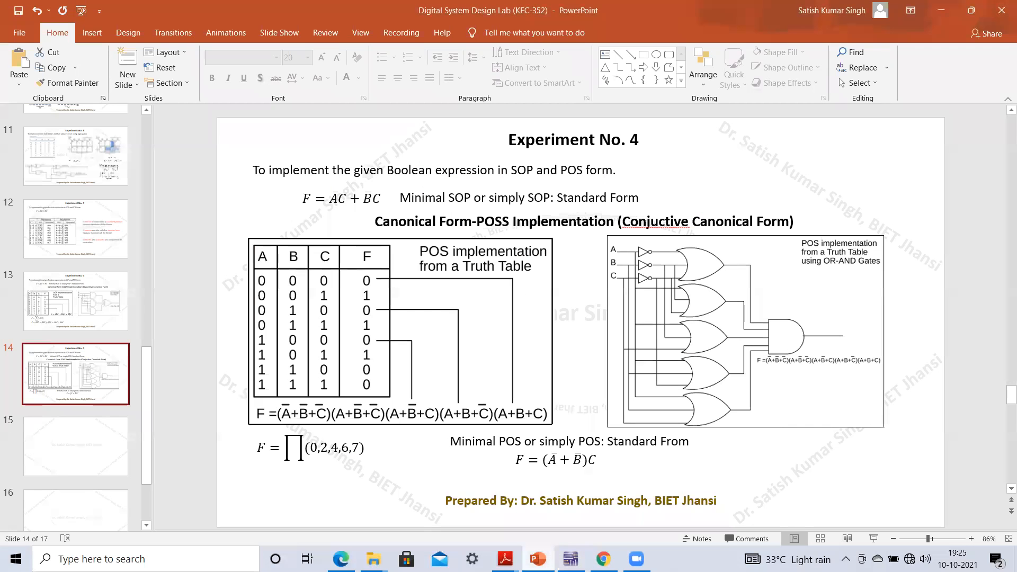
pyautogui.click(571, 559)
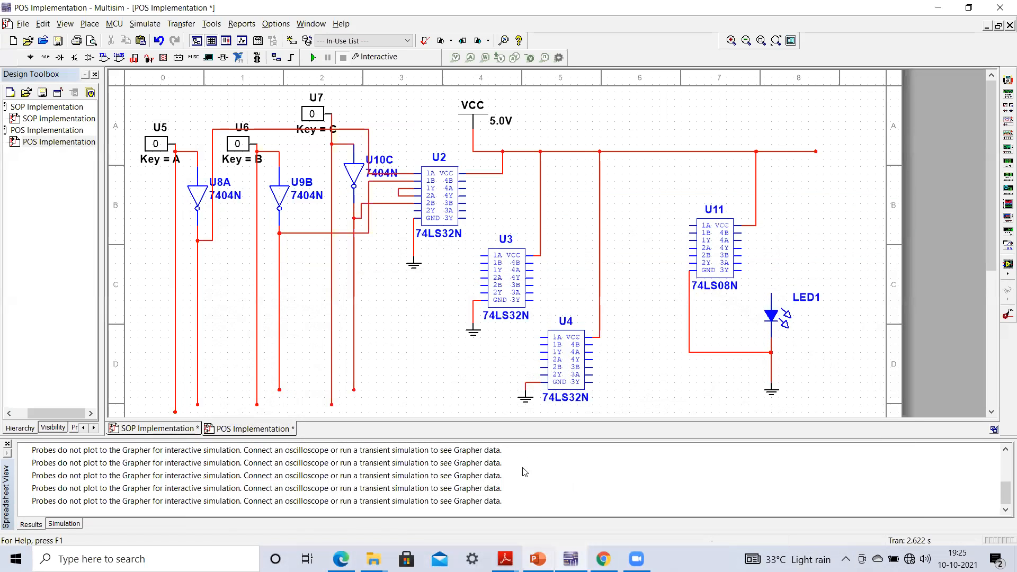
pyautogui.click(468, 209)
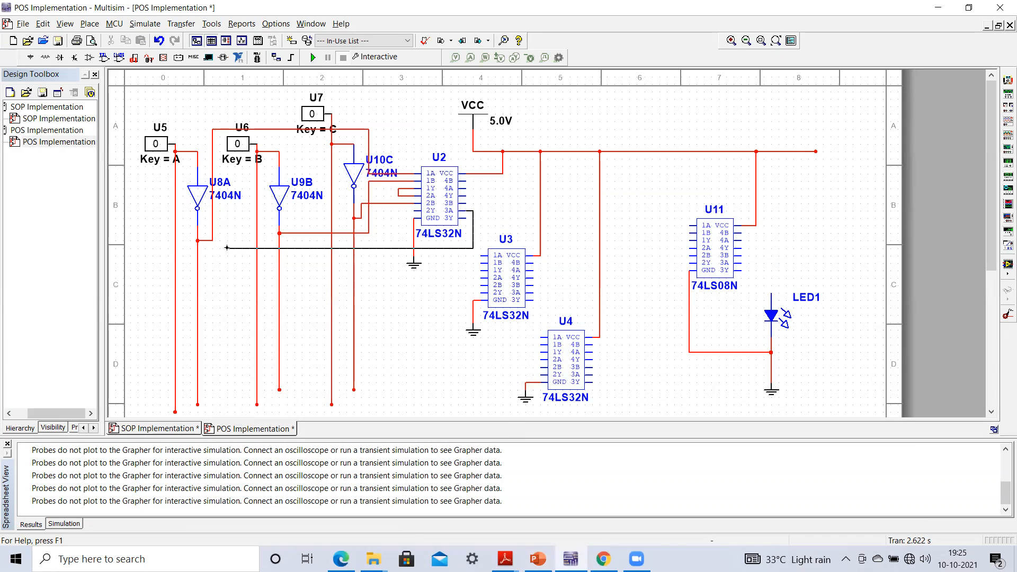
pyautogui.click(175, 249)
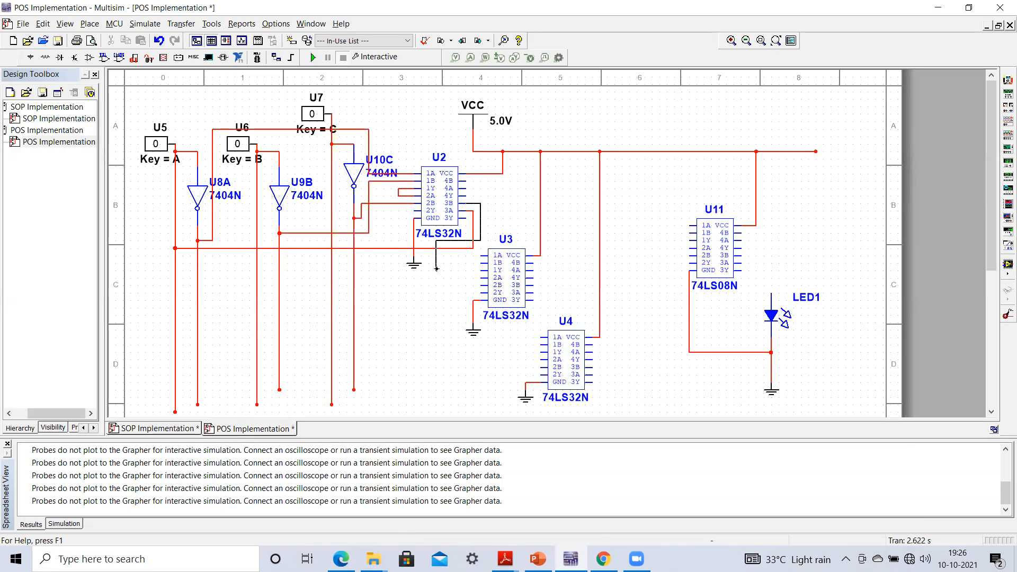
pyautogui.click(279, 264)
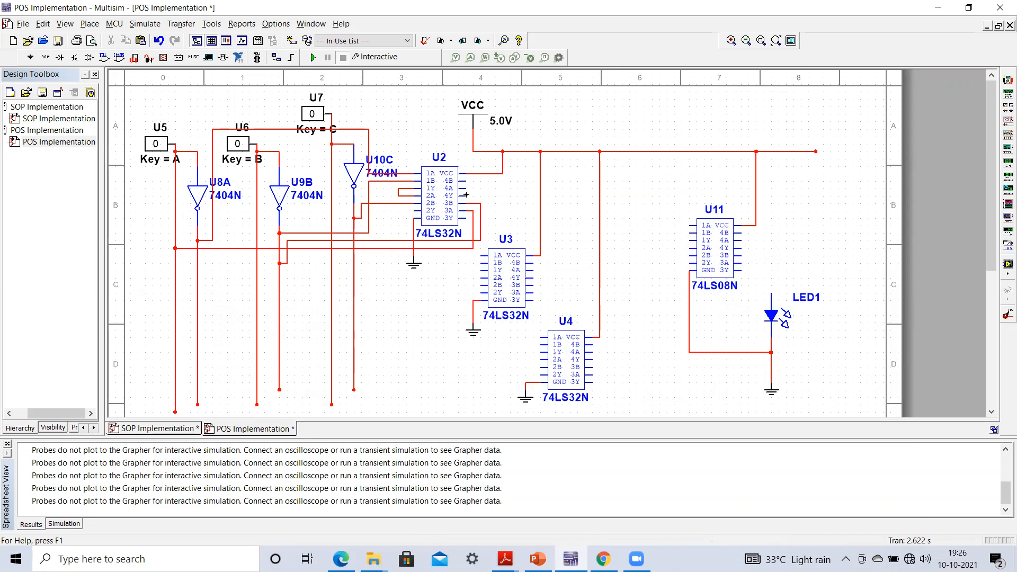
# Complete the second sum term on U2 by wiring output 3Y to 4A and 4B to the inverted C line.
pyautogui.click(464, 218)
pyautogui.click(466, 189)
pyautogui.click(464, 181)
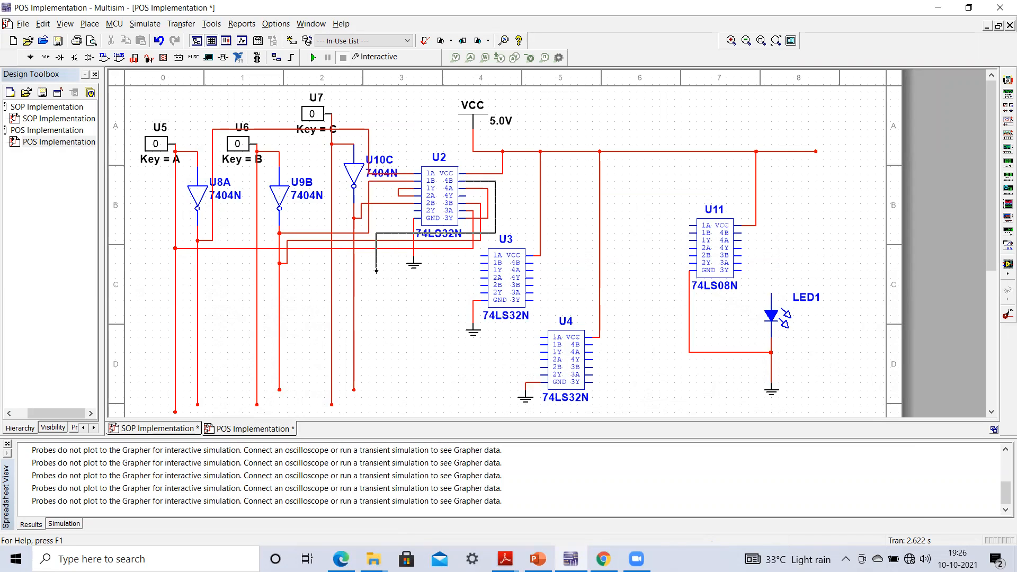
pyautogui.click(354, 256)
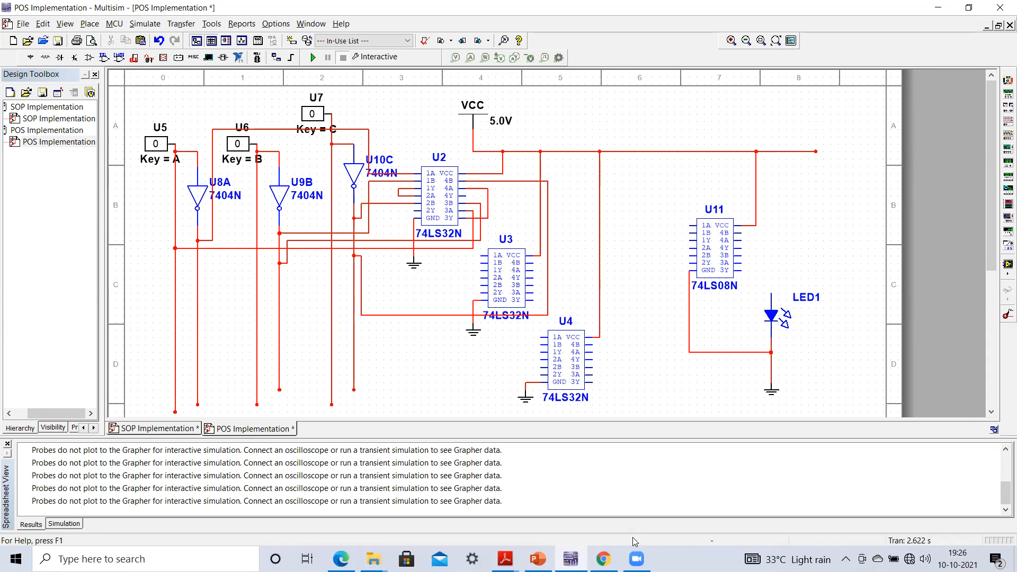
# Check the third sum term in PowerPoint, and in Multisim wire U3's 1A to input A, 1B to inverted B, and 1Y to 2A.
pyautogui.click(538, 559)
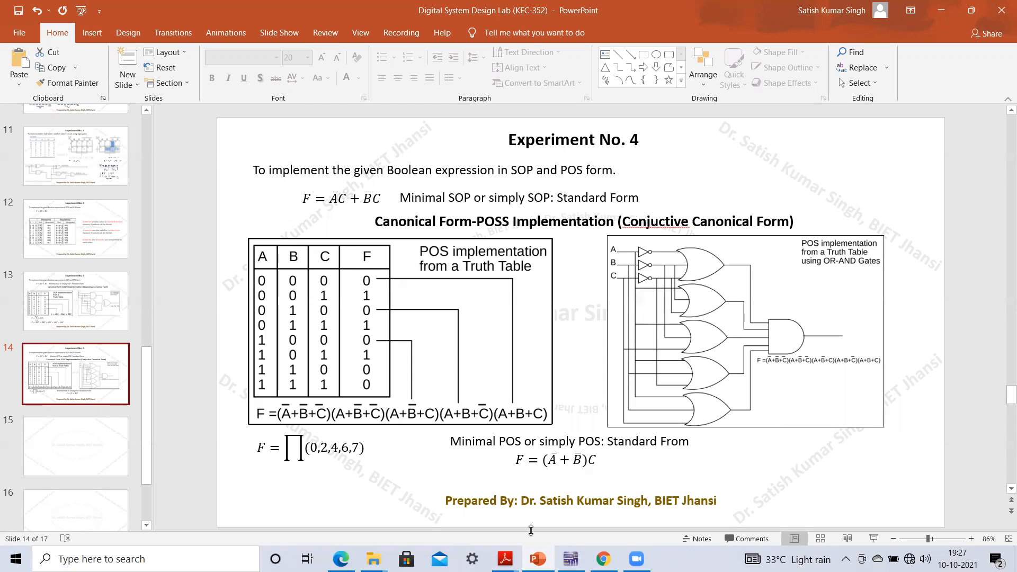
pyautogui.click(570, 559)
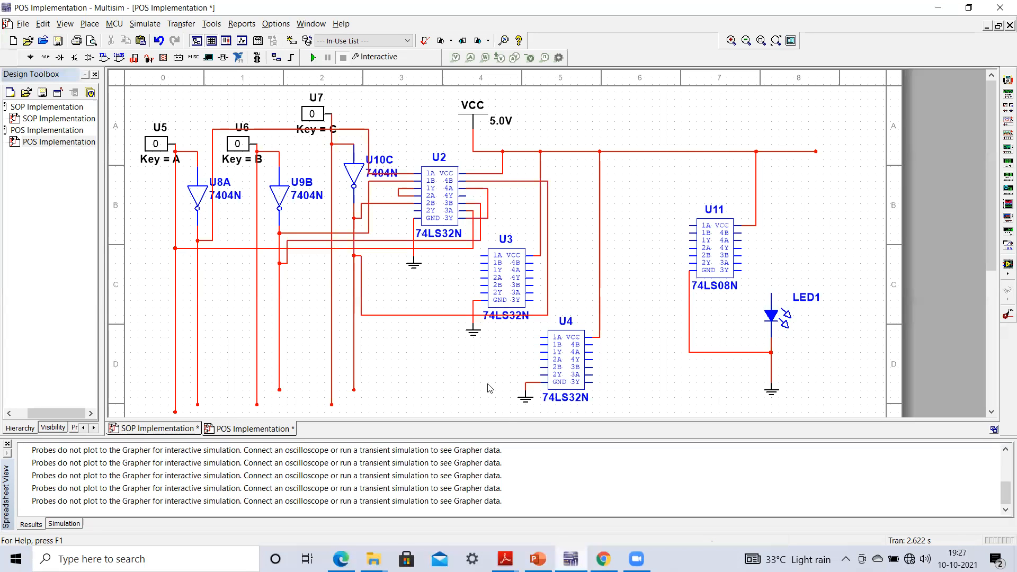
pyautogui.click(482, 256)
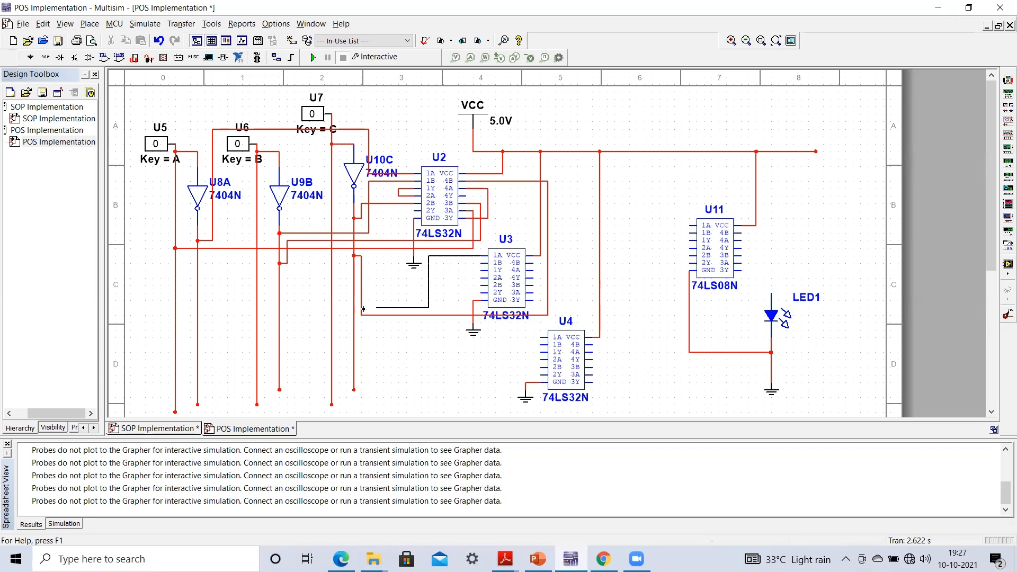
pyautogui.click(175, 269)
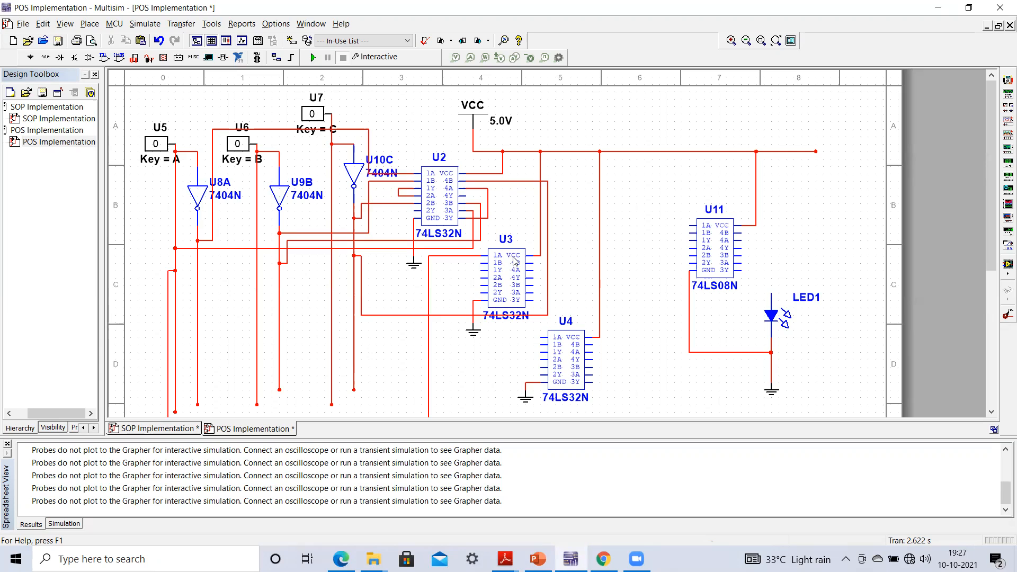
pyautogui.click(481, 264)
pyautogui.click(280, 282)
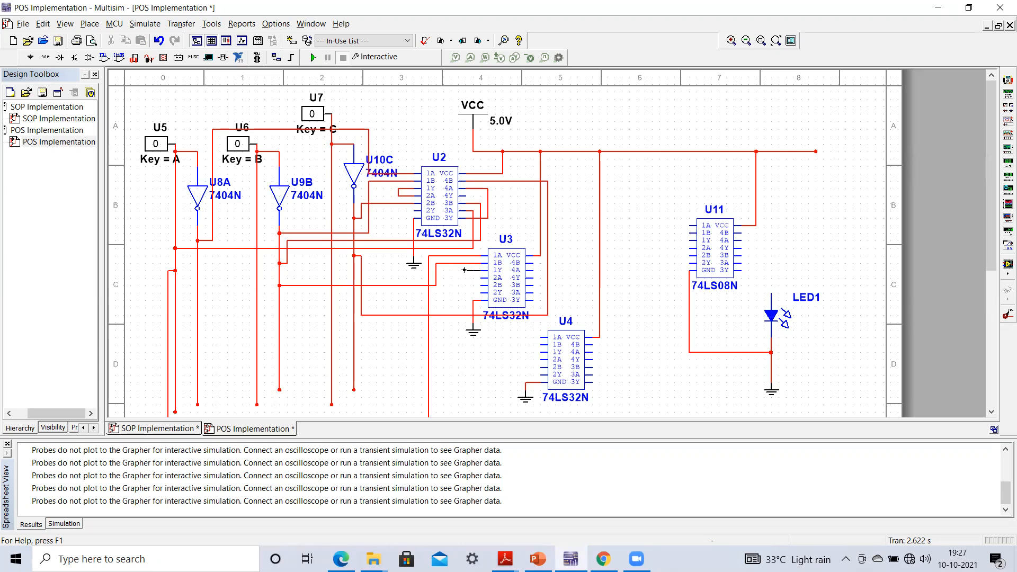
pyautogui.click(480, 278)
# Check the last literal of the third sum term in PowerPoint, and wire U3's 2B to input C in Multisim.
pyautogui.click(537, 556)
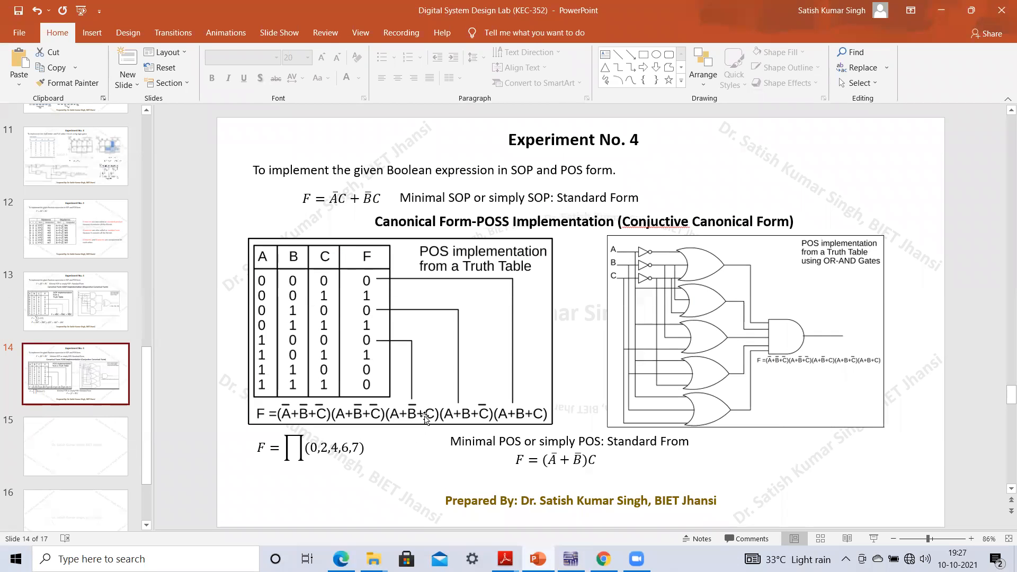
pyautogui.hotkey('alt', 'Tab')
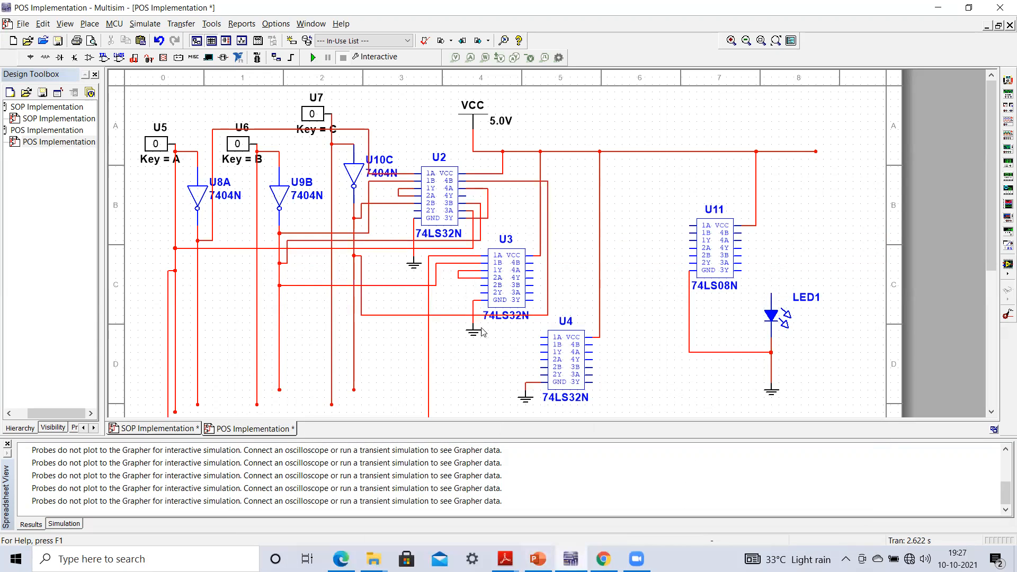
pyautogui.click(481, 286)
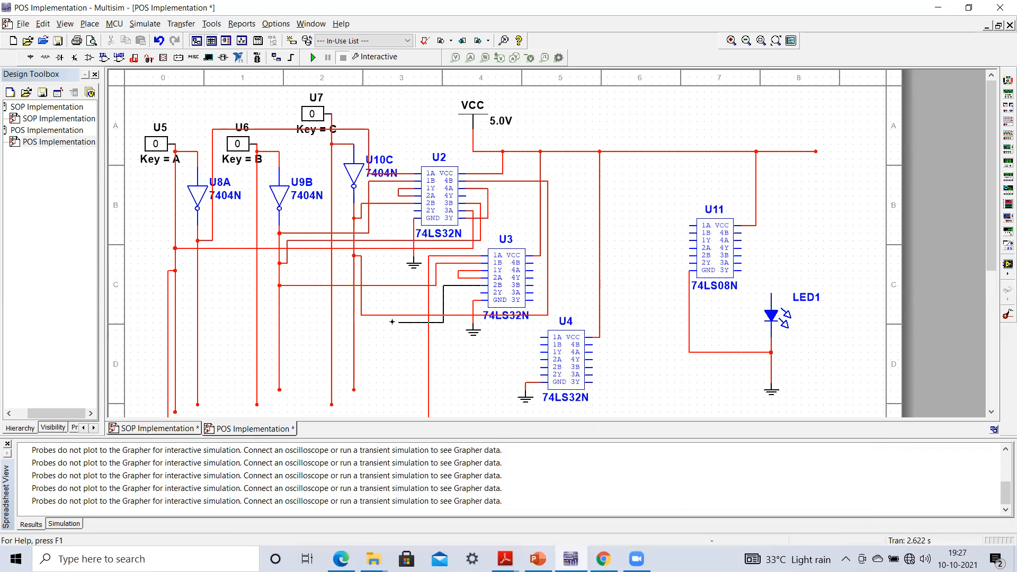
pyautogui.click(332, 301)
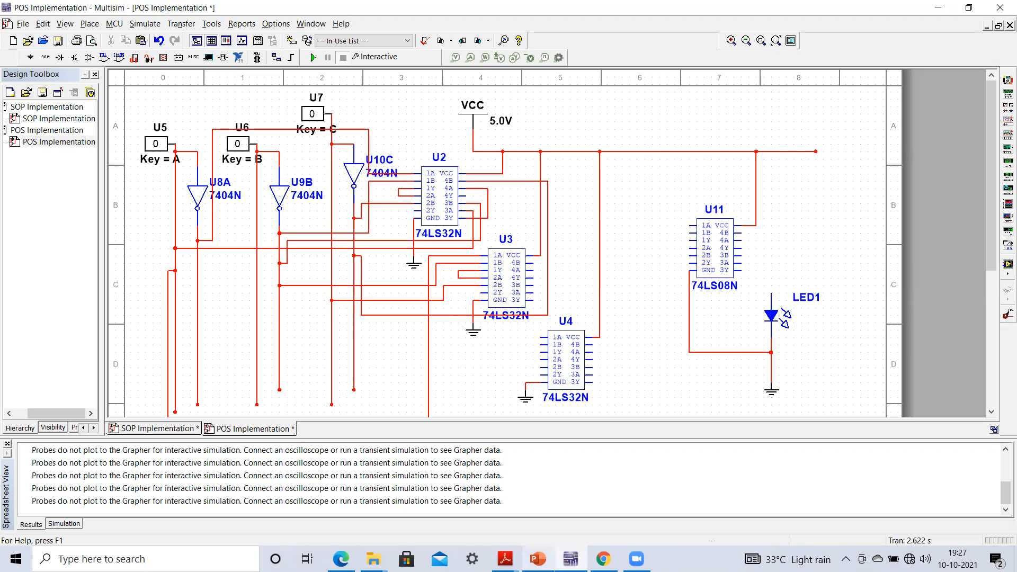
# Check the fourth sum term in PowerPoint, and in Multisim wire U3's 3A to input A and 3B to input B.
pyautogui.click(538, 559)
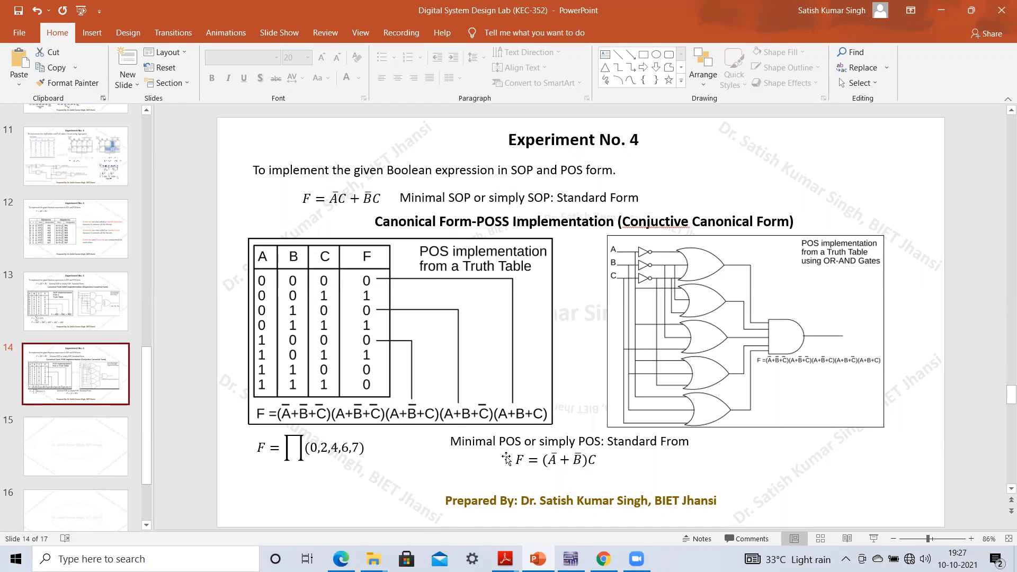
pyautogui.click(571, 559)
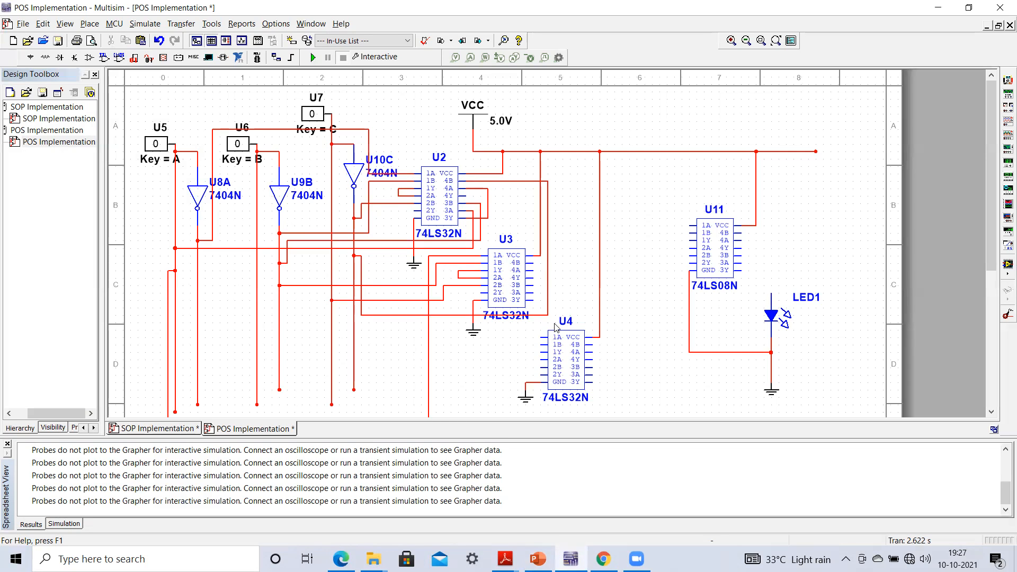
pyautogui.click(531, 292)
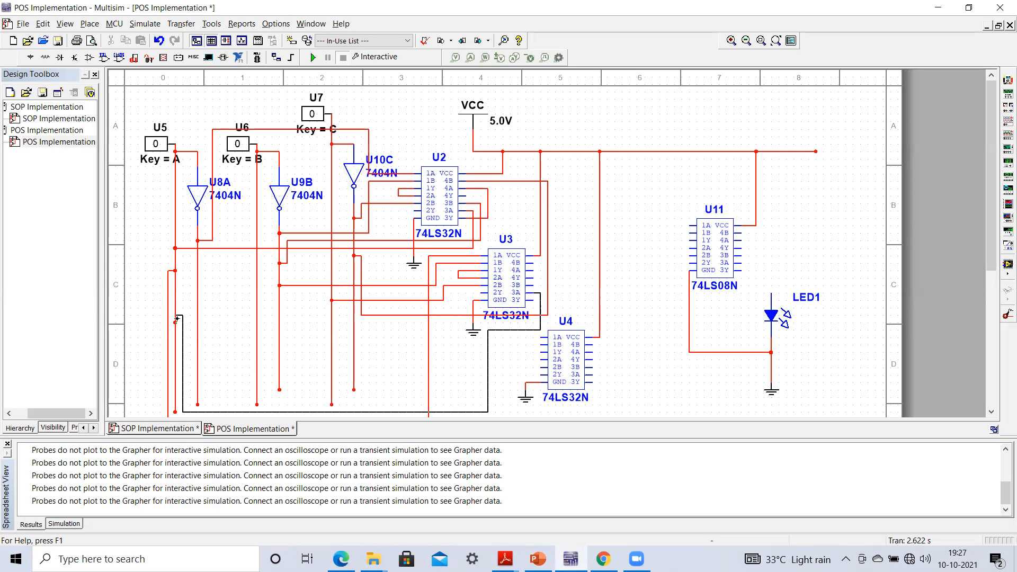
pyautogui.click(175, 301)
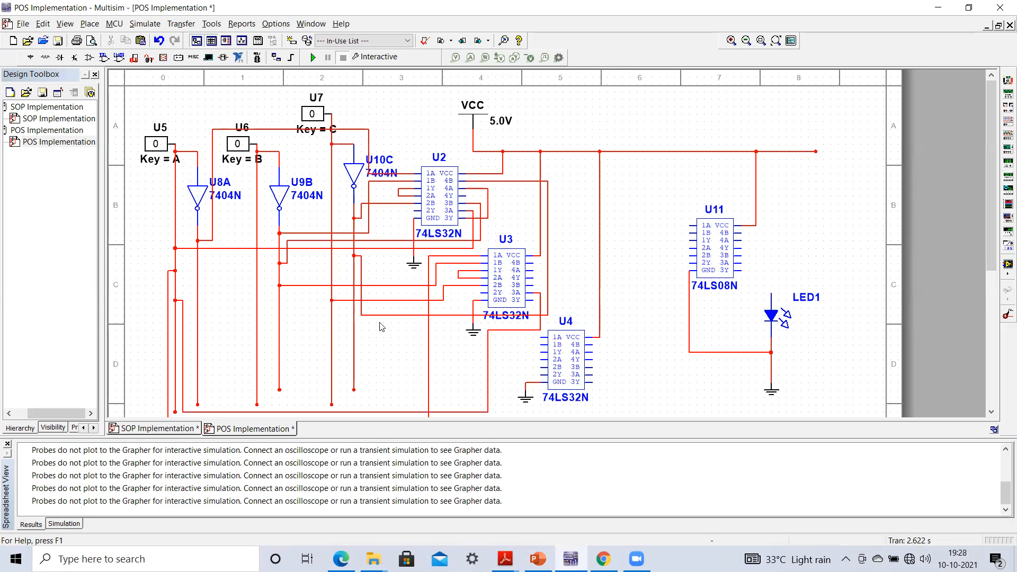
pyautogui.click(532, 285)
pyautogui.click(257, 301)
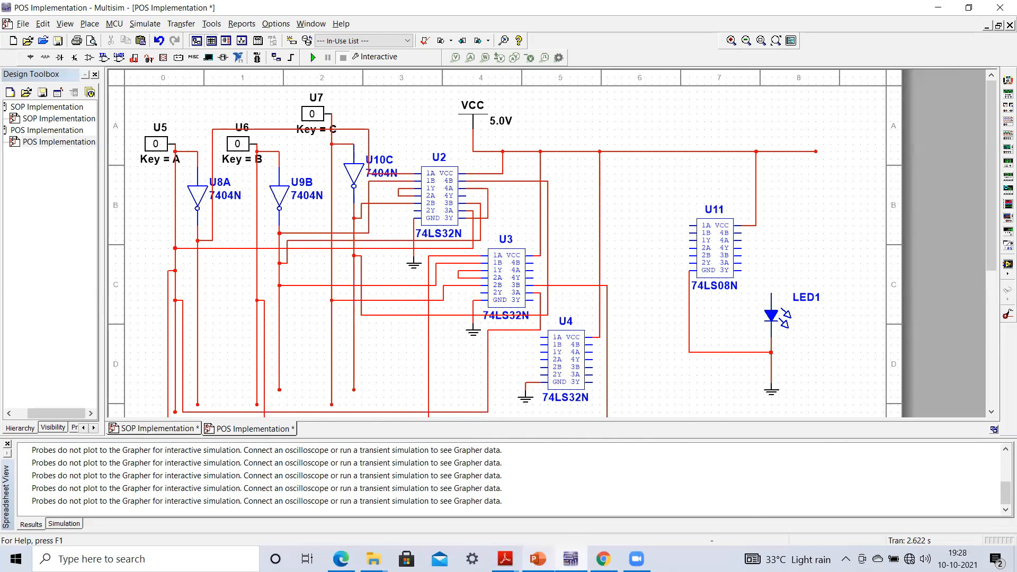
# Check the fourth sum term in PowerPoint, and in Multisim wire U3's 3Y to 4A and 4B to the inverted C line.
pyautogui.click(537, 559)
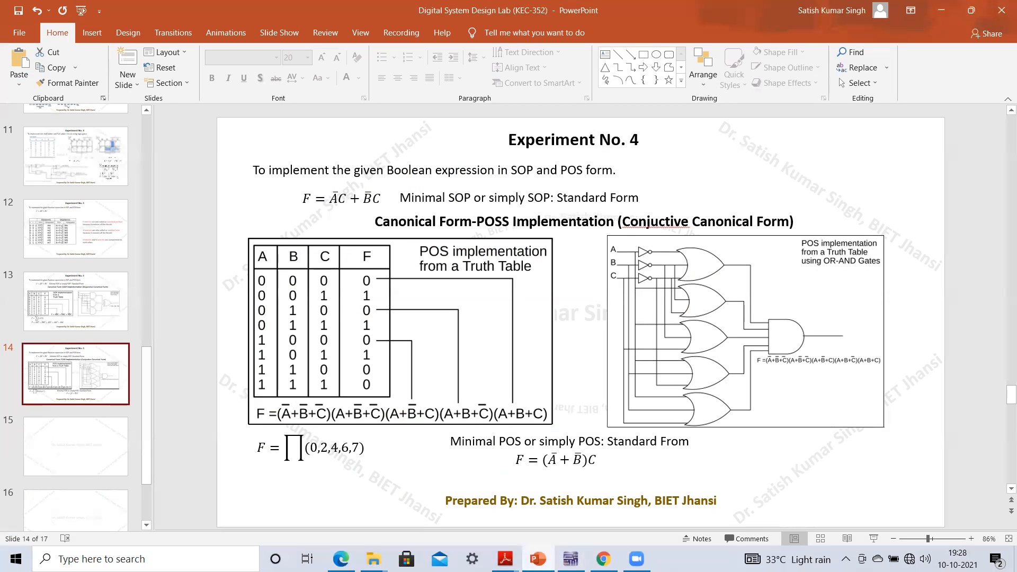
pyautogui.click(538, 559)
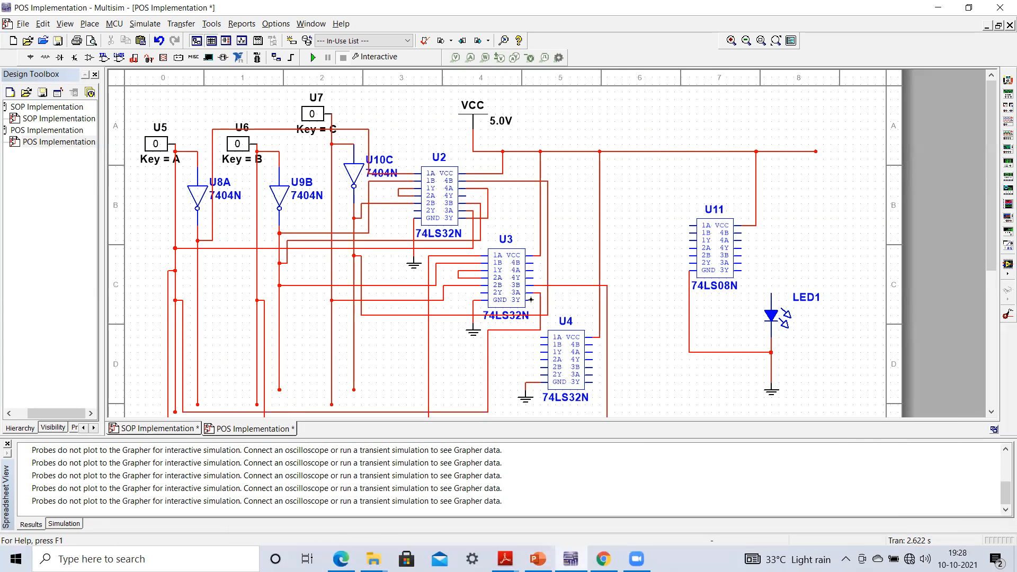
pyautogui.click(530, 299)
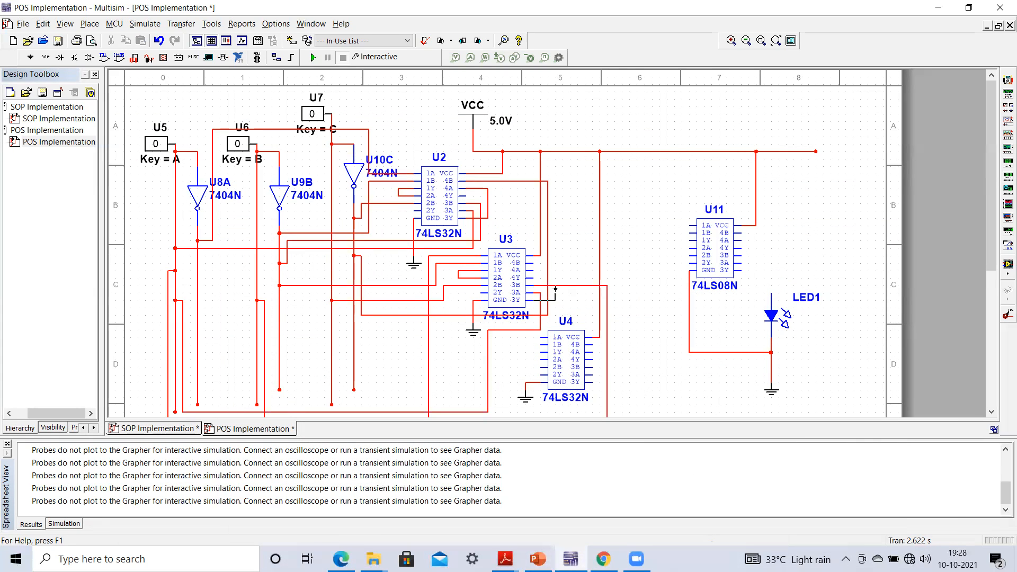
pyautogui.click(531, 270)
pyautogui.click(531, 263)
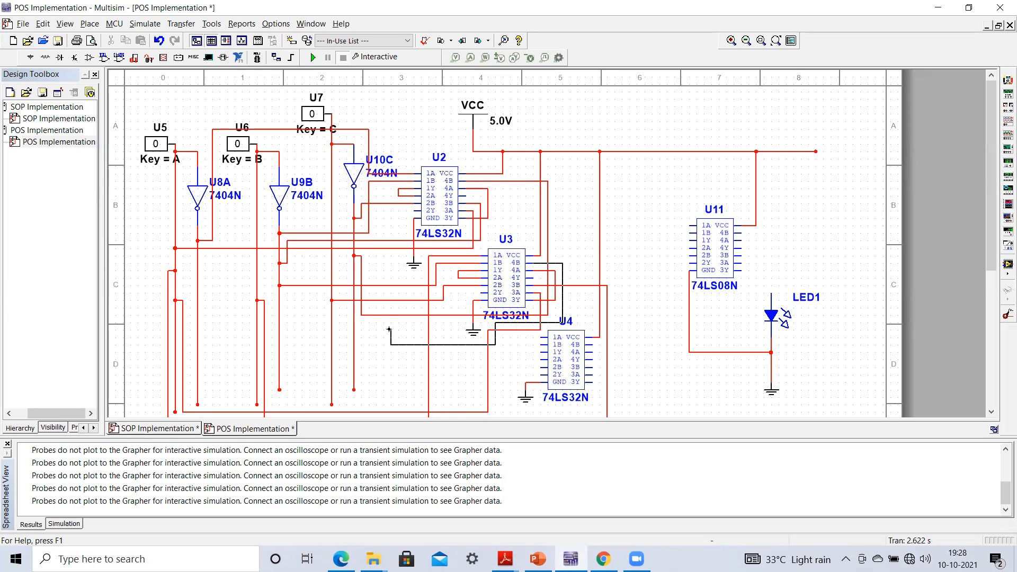
pyautogui.click(355, 329)
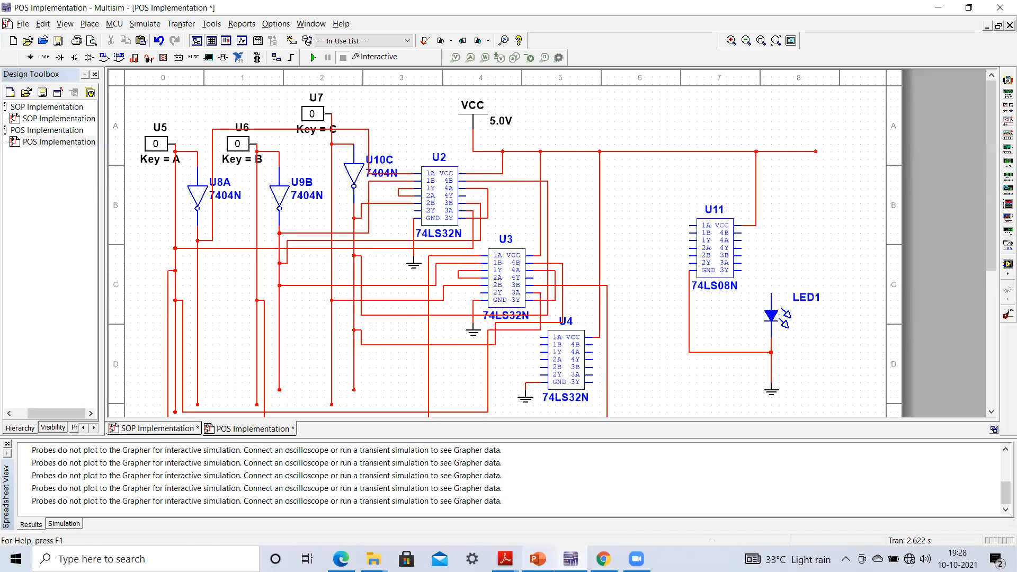
# Check the fifth sum term in PowerPoint, and in Multisim wire U4's 1A to input A and 1B to input B.
pyautogui.click(538, 559)
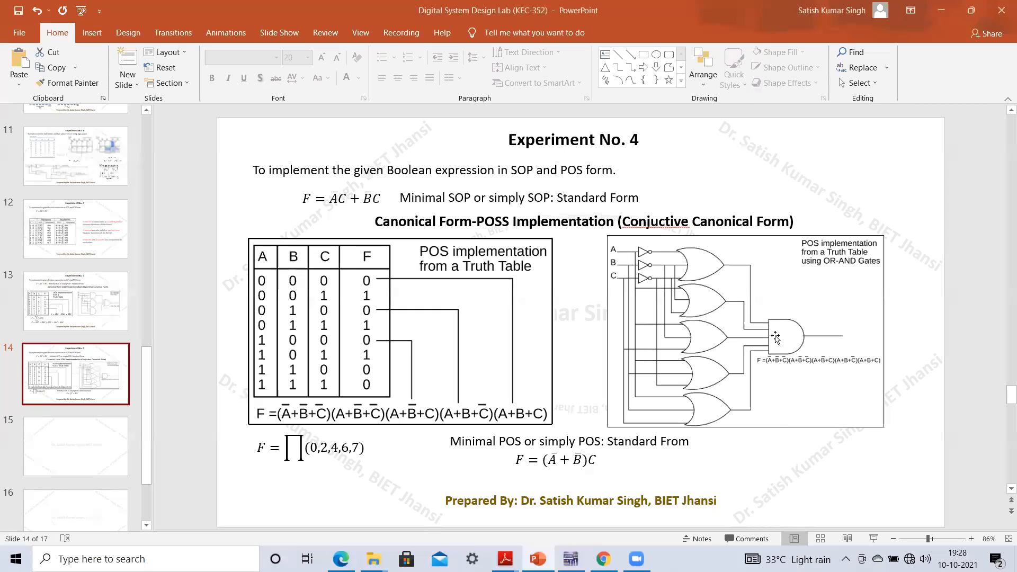
pyautogui.click(571, 559)
pyautogui.click(571, 559)
pyautogui.click(571, 559)
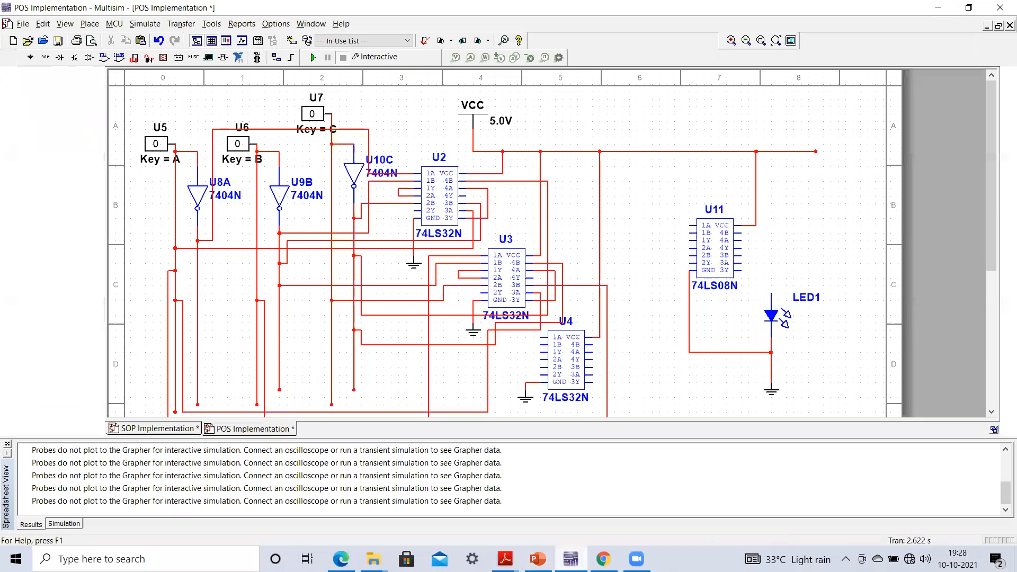
pyautogui.click(542, 337)
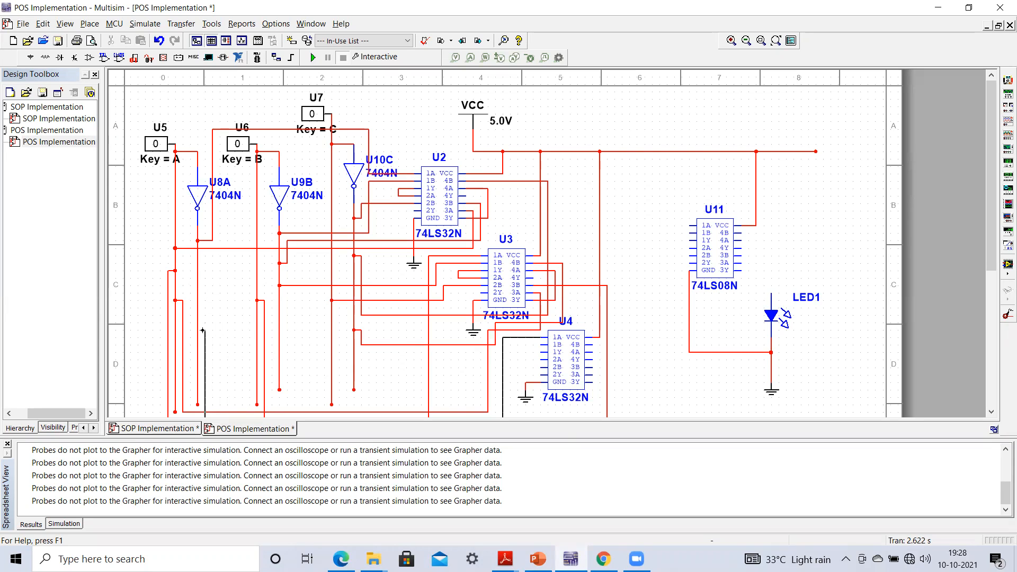
pyautogui.click(175, 336)
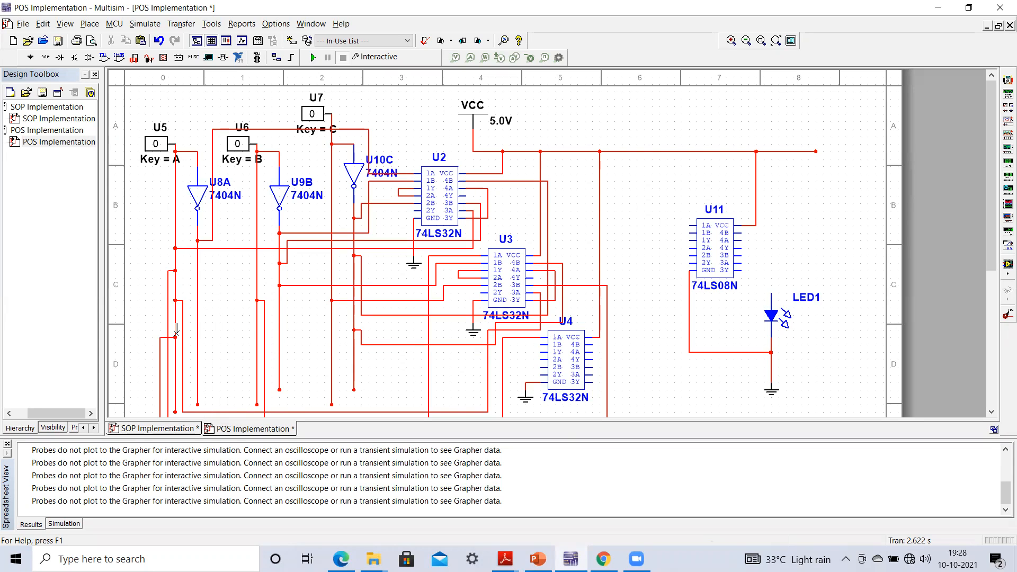
pyautogui.click(541, 345)
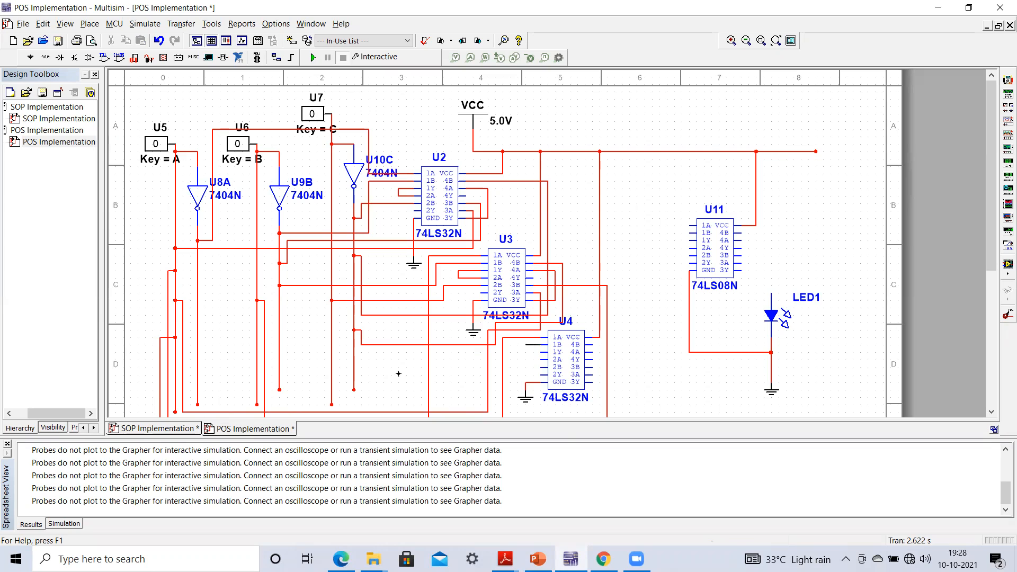
pyautogui.click(257, 360)
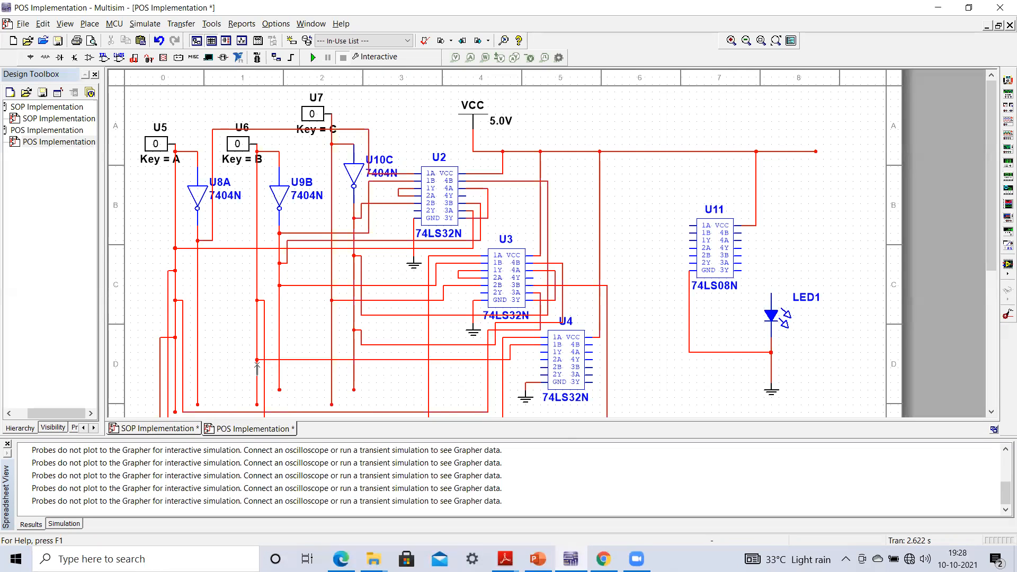
# Complete the fifth sum term on U4 by wiring 1Y to 2A and 2B to input C.
pyautogui.click(519, 358)
pyautogui.click(541, 359)
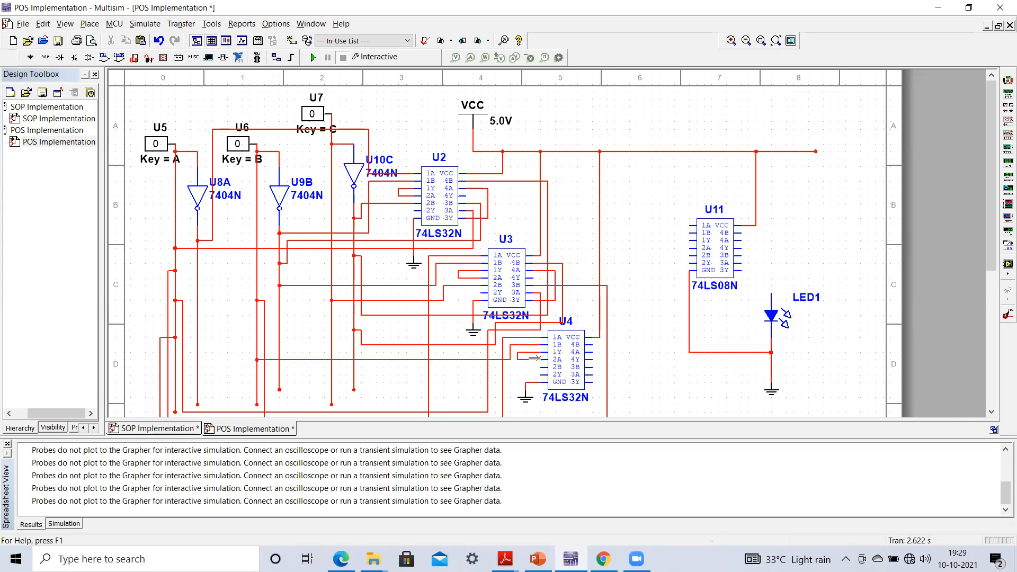
pyautogui.click(541, 369)
pyautogui.click(331, 380)
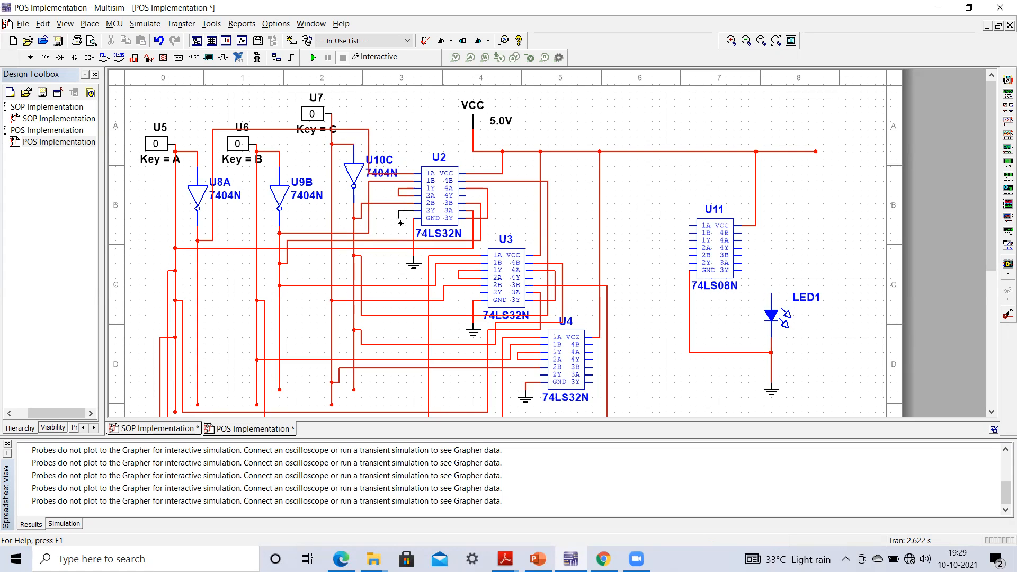
# Feed the first two sum terms into the AND chip U11 by wiring U2's 2Y to 1A and U2's 4Y to 1B.
pyautogui.click(688, 226)
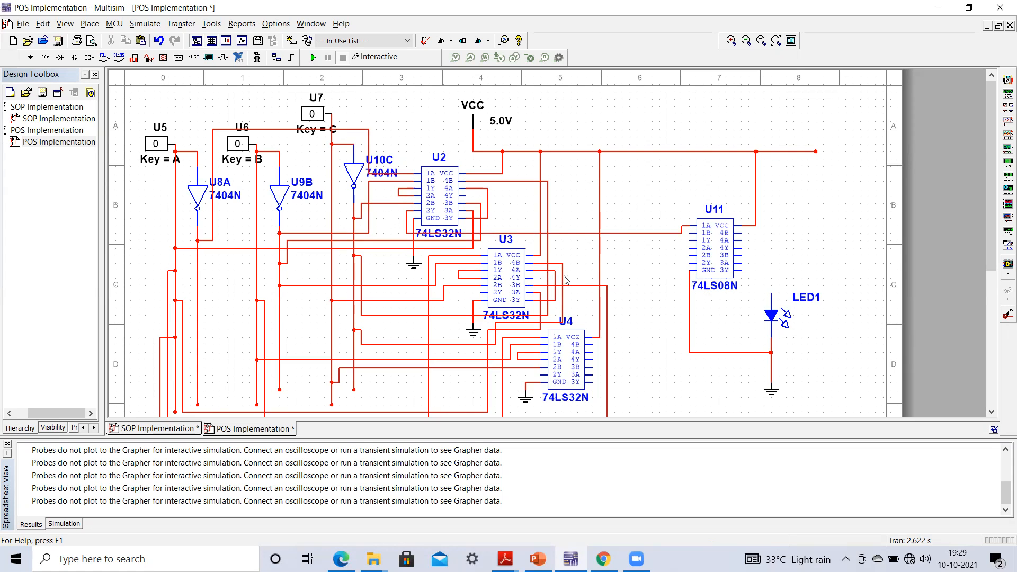
pyautogui.click(465, 195)
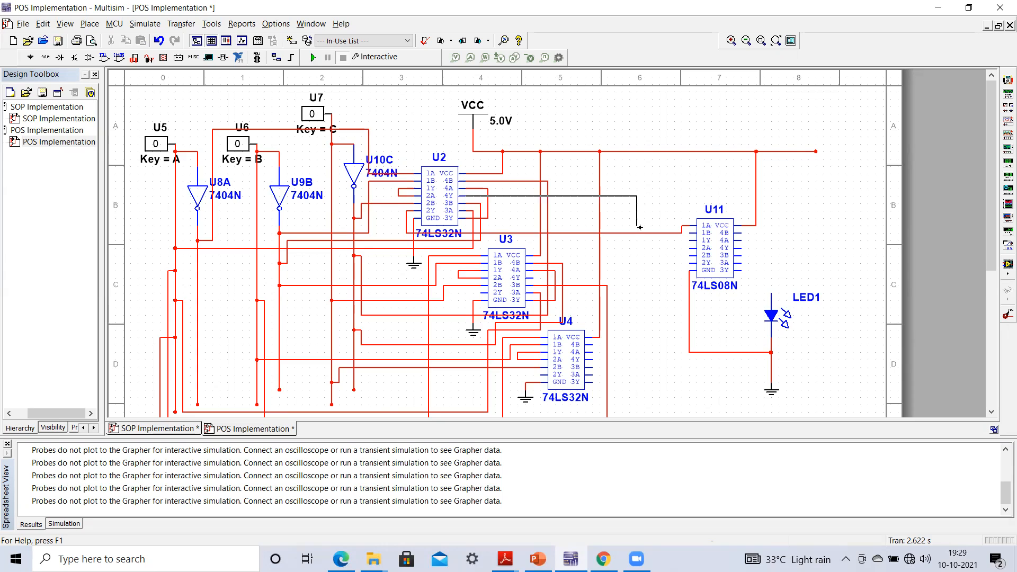
pyautogui.click(688, 233)
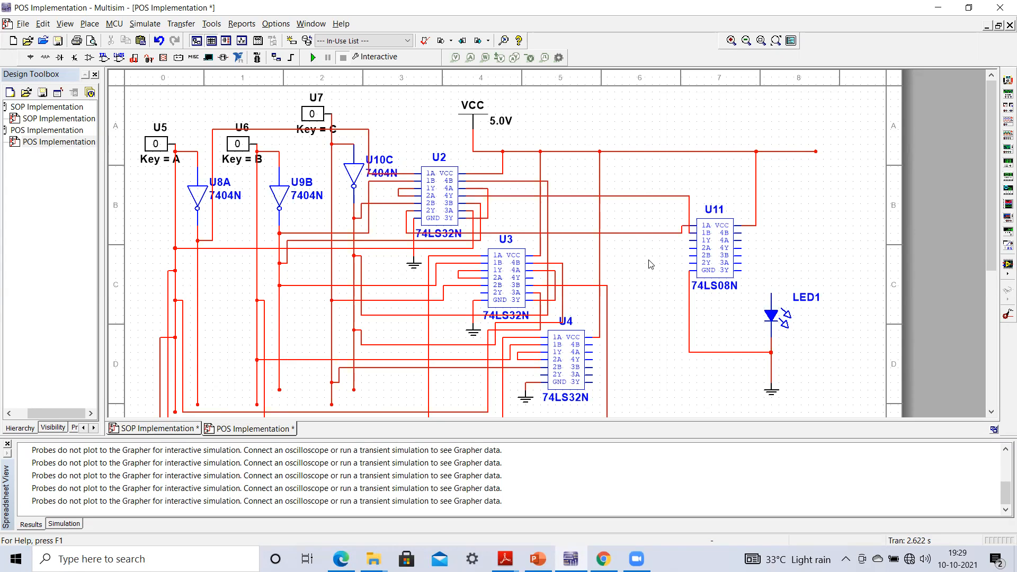
# Check the AND stage in PowerPoint, and in Multisim wire U11's 1Y to 2A and 2B to U3's 2Y.
pyautogui.click(538, 559)
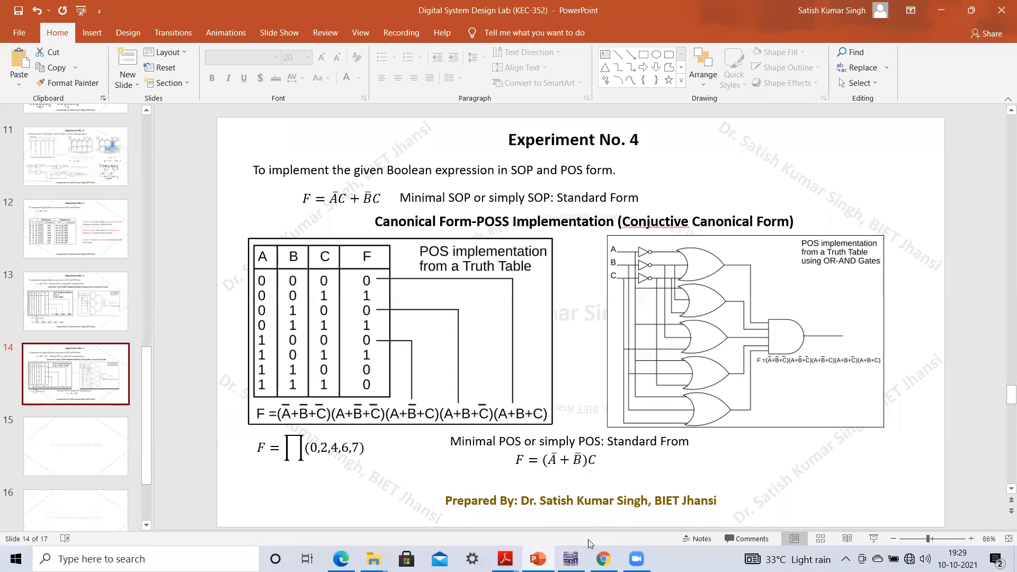
pyautogui.click(570, 559)
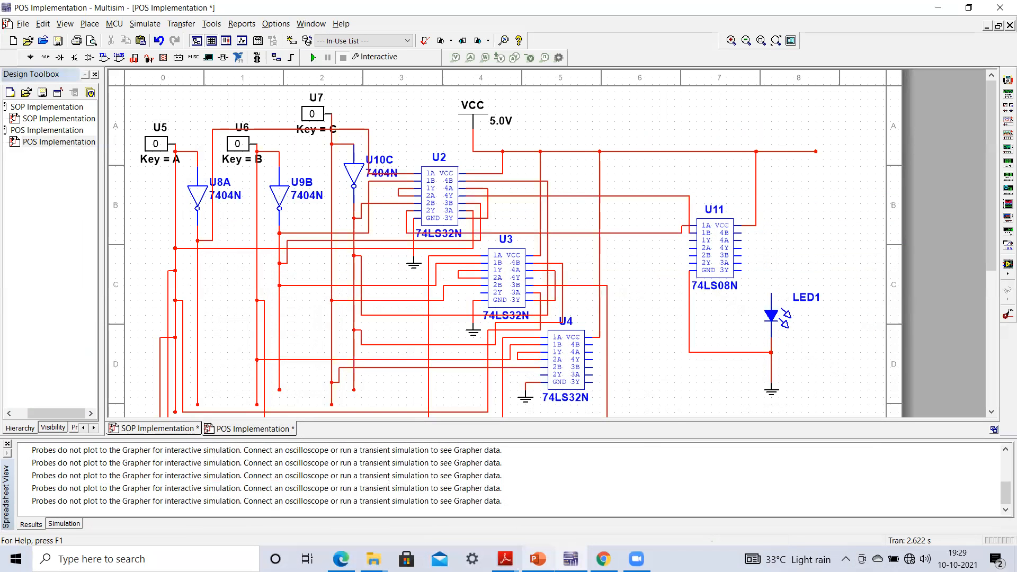
pyautogui.click(690, 240)
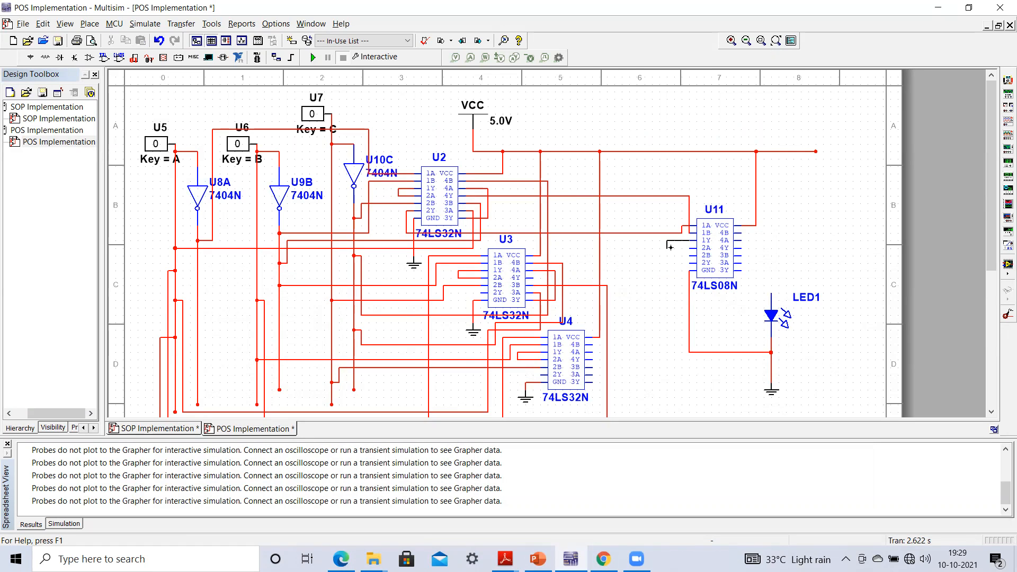
pyautogui.click(692, 248)
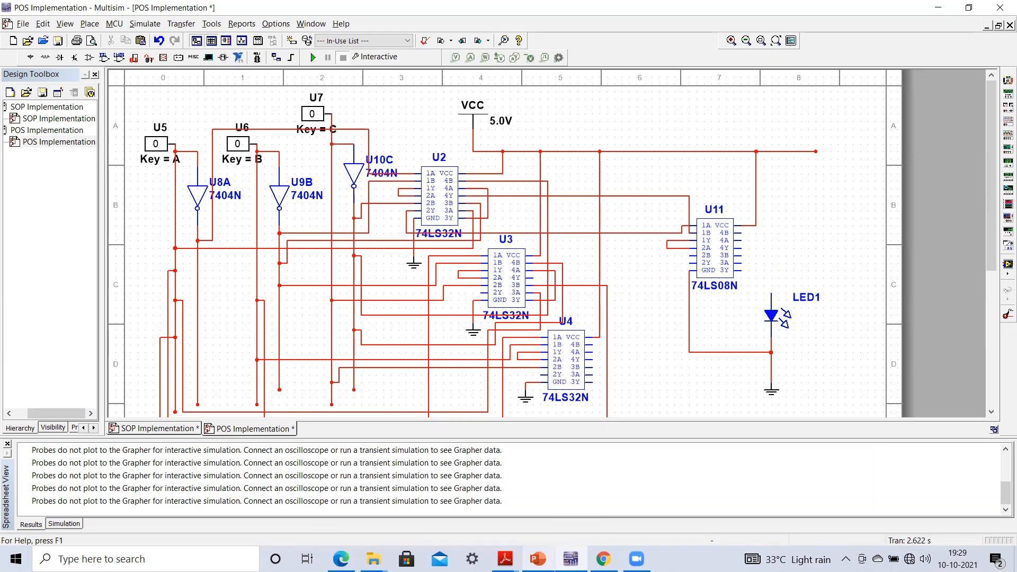
pyautogui.click(538, 559)
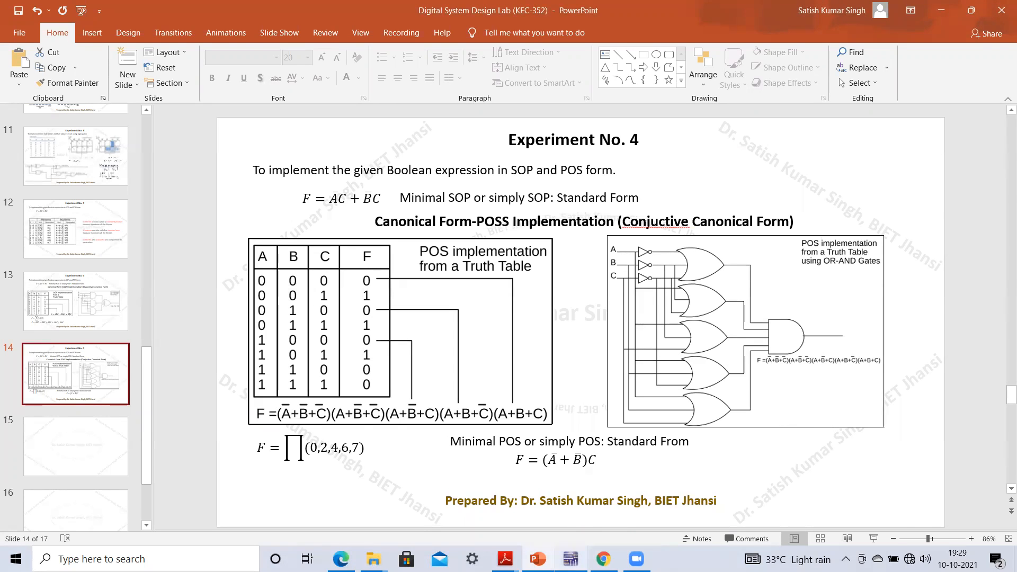
pyautogui.click(571, 559)
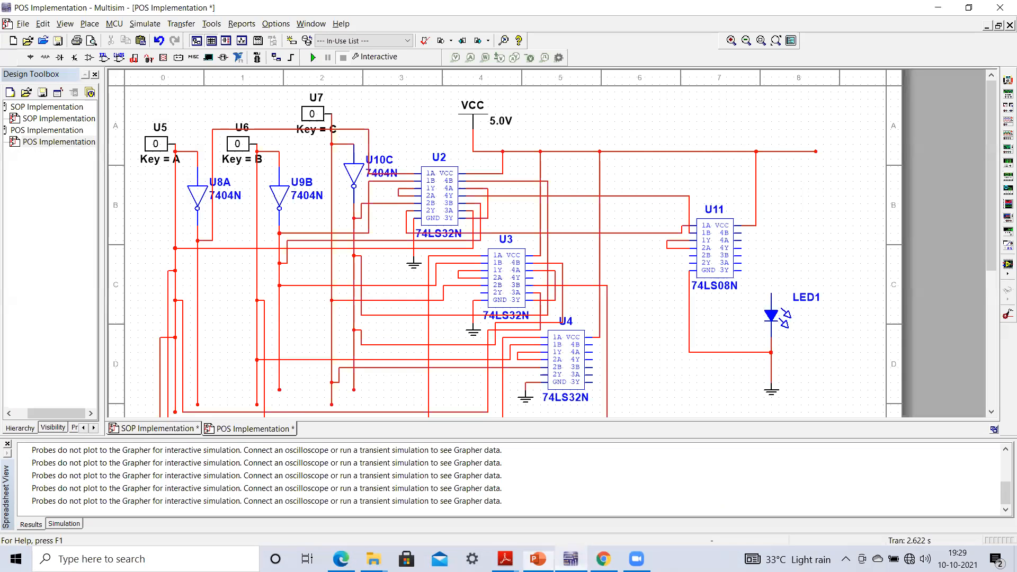
pyautogui.click(687, 256)
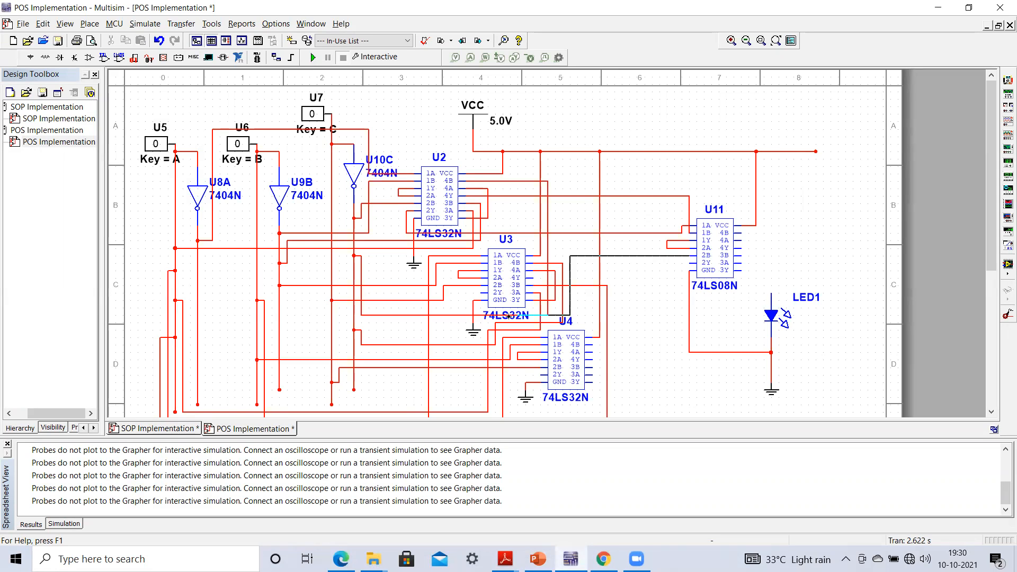
pyautogui.click(479, 295)
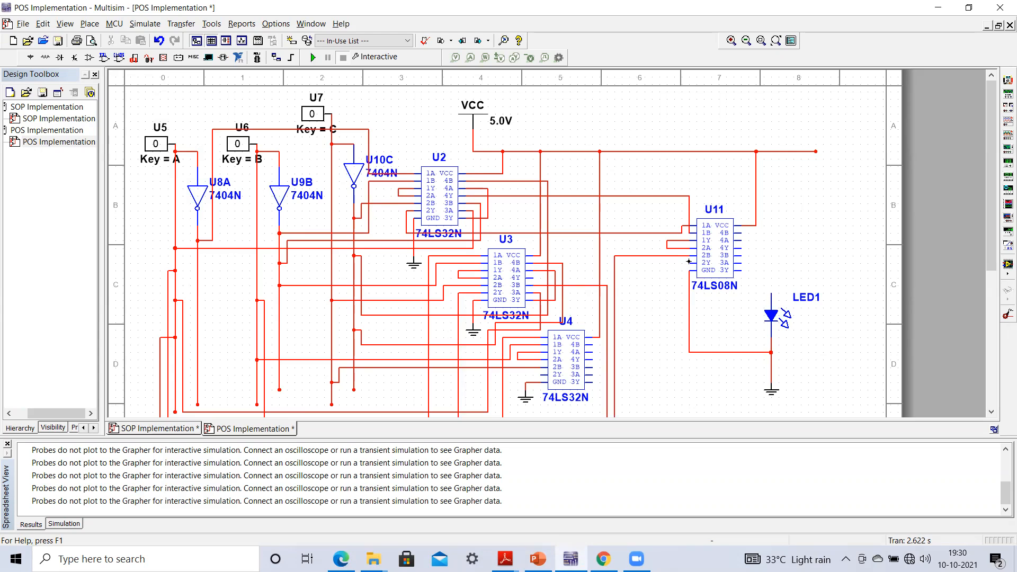
# Add the fourth sum term to the AND chain by wiring U11's 2Y to 3A and U3's 4Y to U11's 3B.
pyautogui.click(689, 264)
pyautogui.click(739, 261)
pyautogui.click(532, 278)
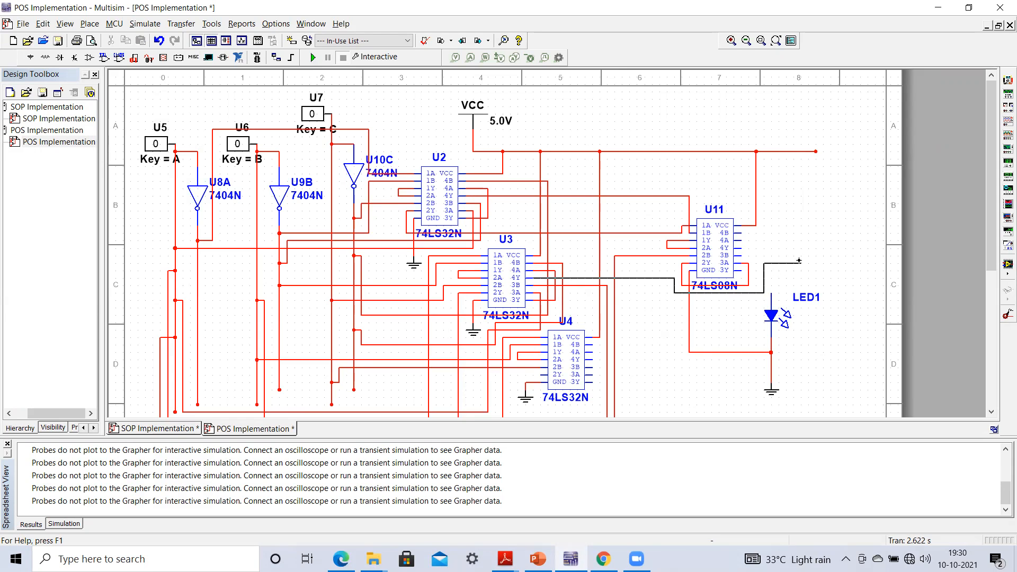
pyautogui.click(742, 255)
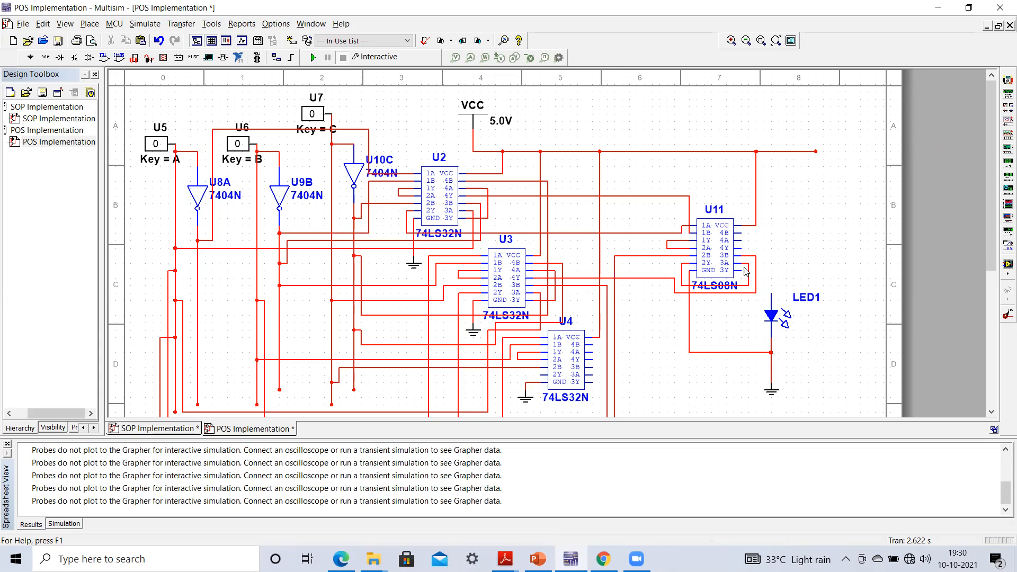
# Add the fifth sum term to the AND chain by wiring U11's 3Y to 4A and 4B to U4's 2Y.
pyautogui.click(742, 271)
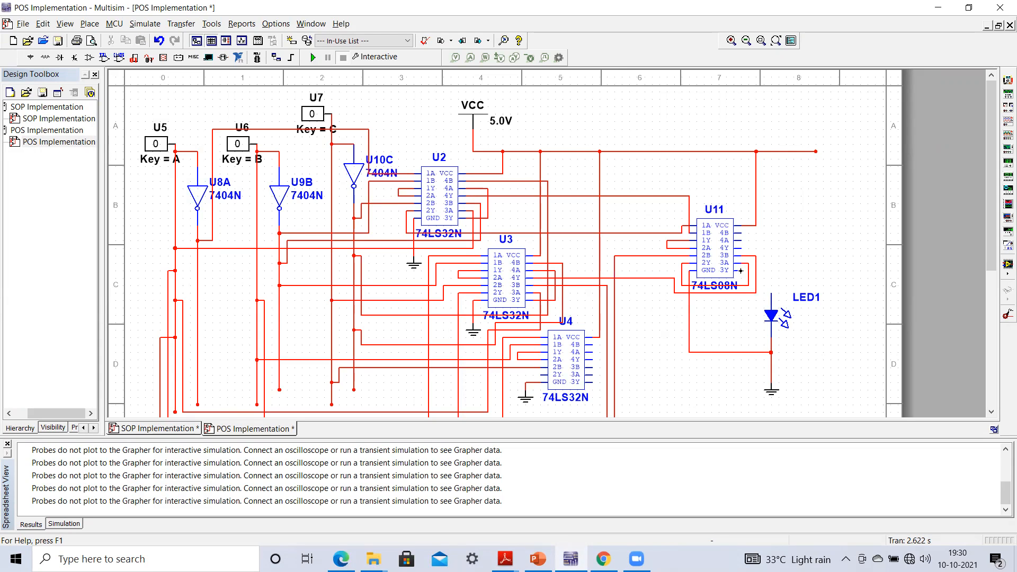
pyautogui.click(743, 241)
pyautogui.scroll(-5, 541, 376)
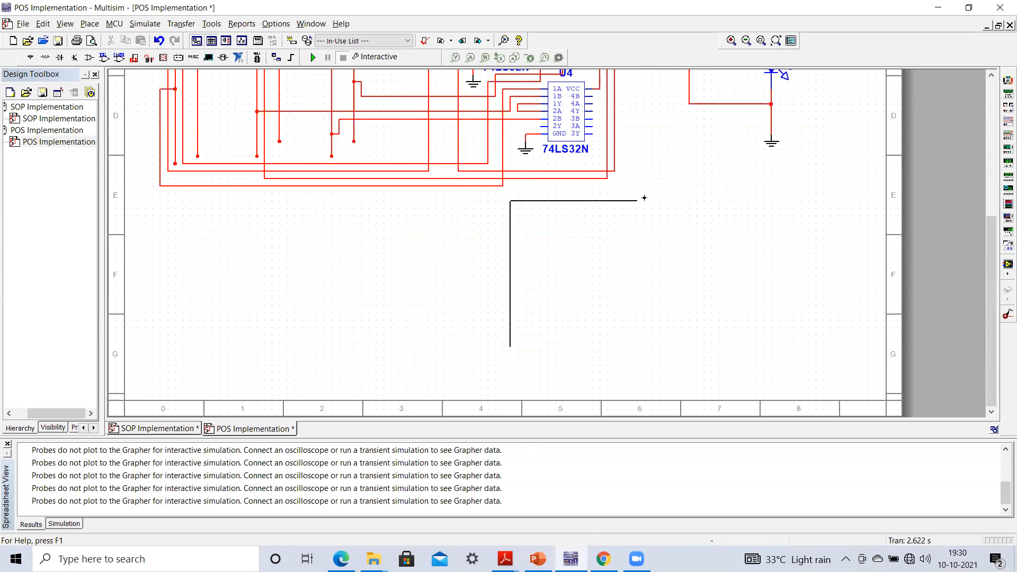
pyautogui.scroll(2, 802, 124)
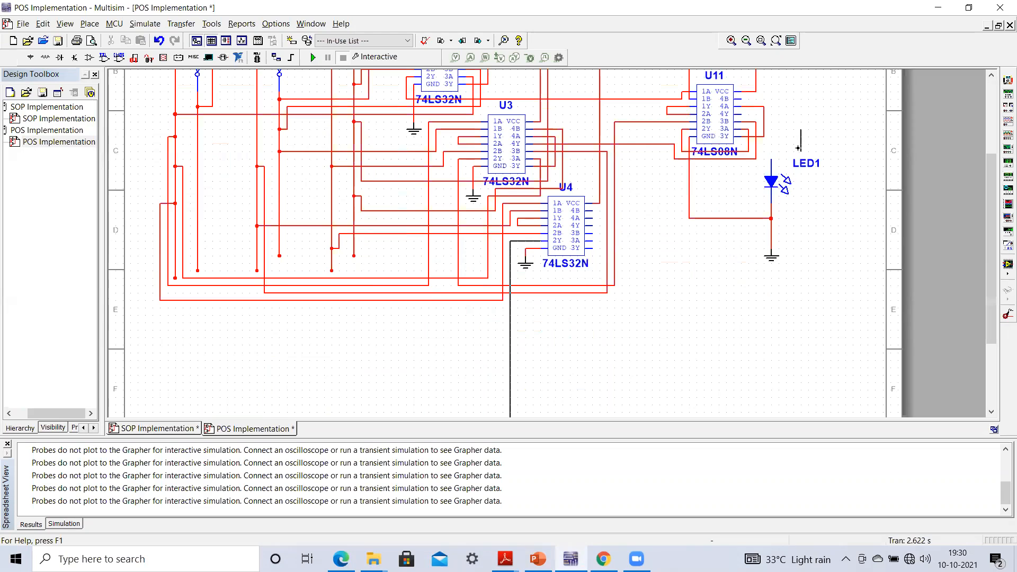
pyautogui.click(741, 99)
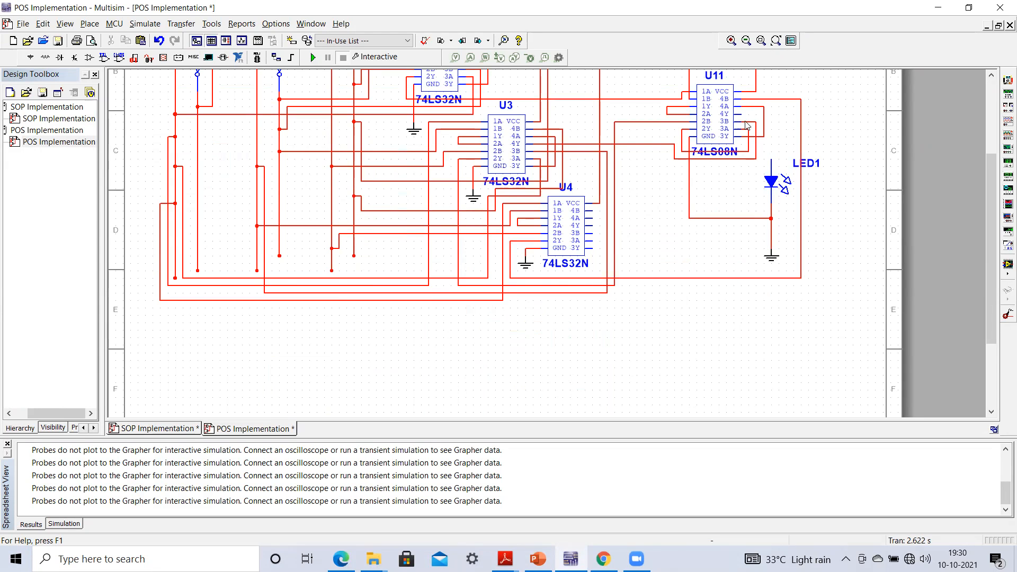
# Wire U11's final output 4Y to the anode of LED1 and look over the completed circuit.
pyautogui.click(741, 114)
pyautogui.click(773, 160)
pyautogui.scroll(5, 991, 214)
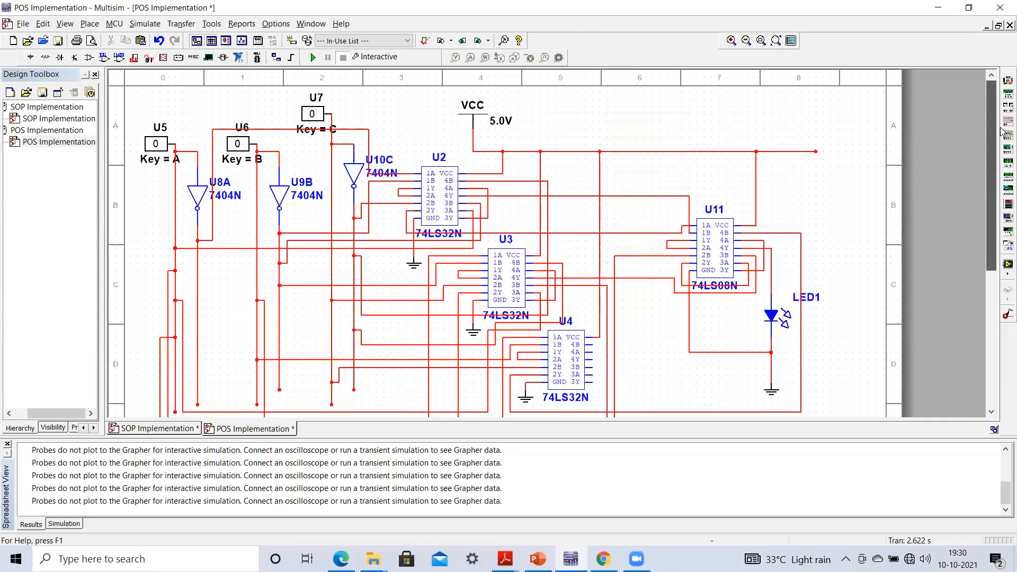
pyautogui.scroll(3, 1001, 177)
pyautogui.scroll(-3, 999, 132)
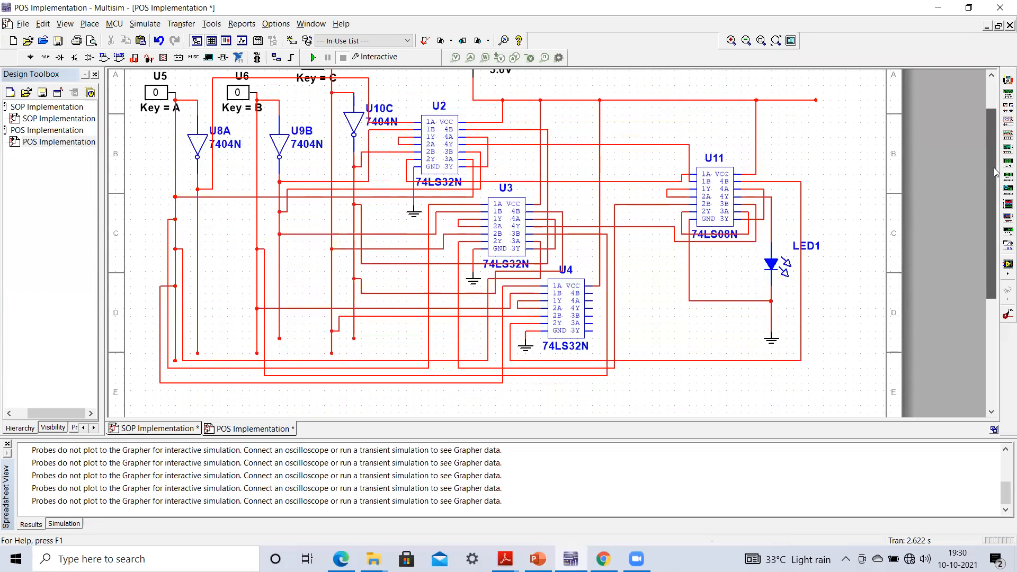
pyautogui.moveTo(995, 171); pyautogui.dragTo(992, 136)
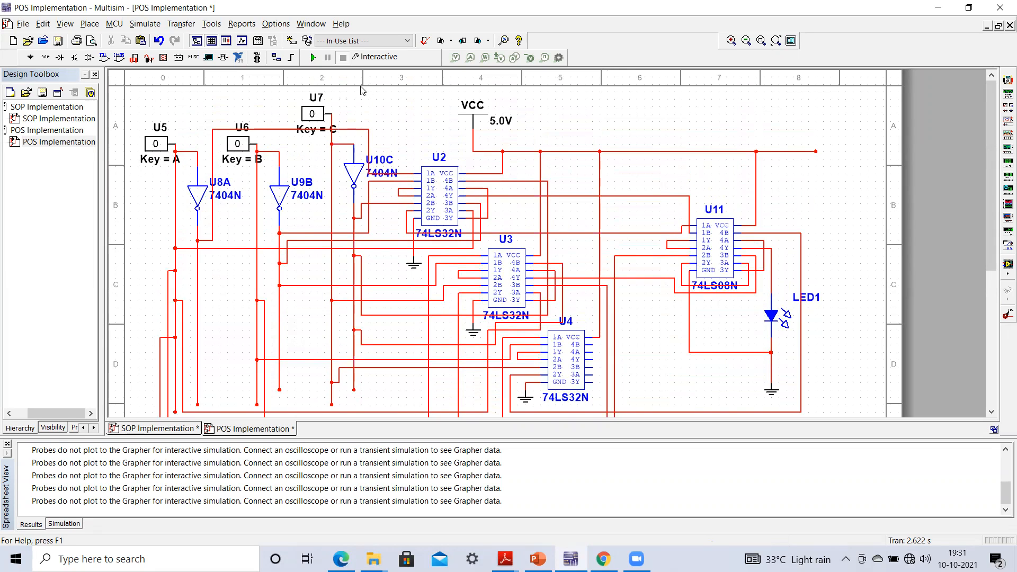
# Run the POS simulation, toggle input C, and compare the LED output with the truth table in PowerPoint.
pyautogui.click(313, 58)
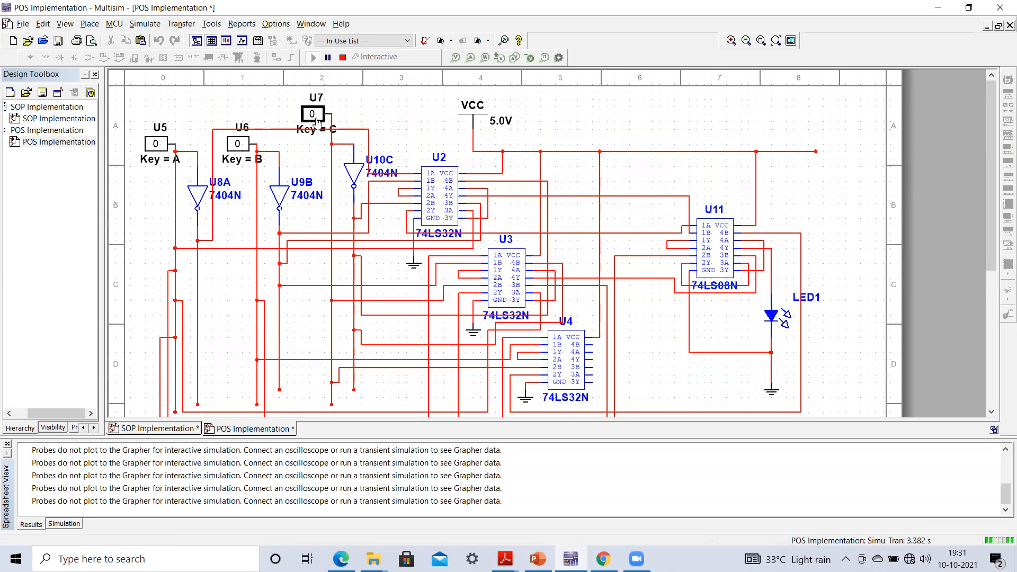
pyautogui.press('c')
pyautogui.click(538, 559)
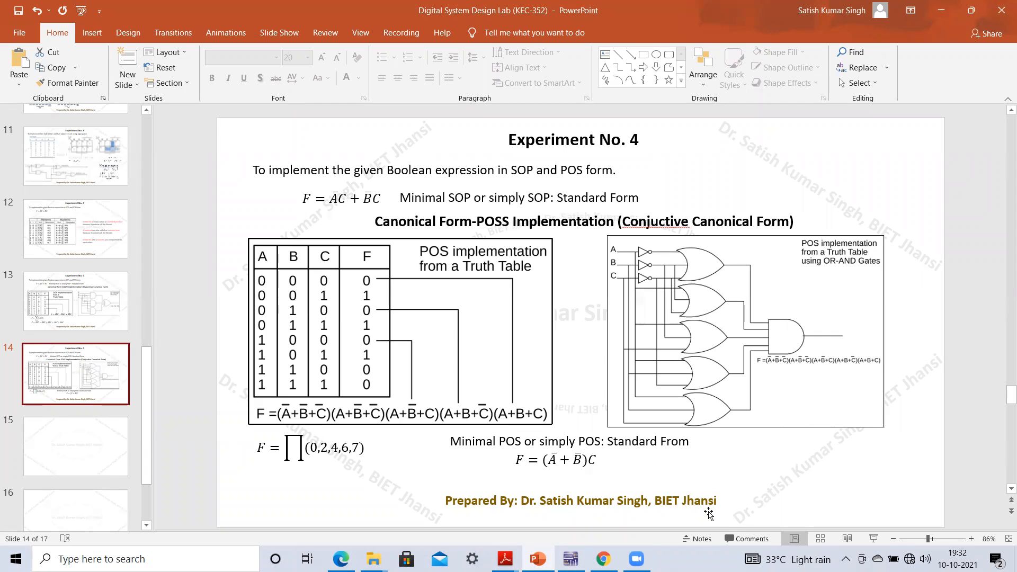
# Stop the POS simulation in Multisim and recheck the circuit against the truth table and POS expression in PowerPoint.
pyautogui.click(571, 559)
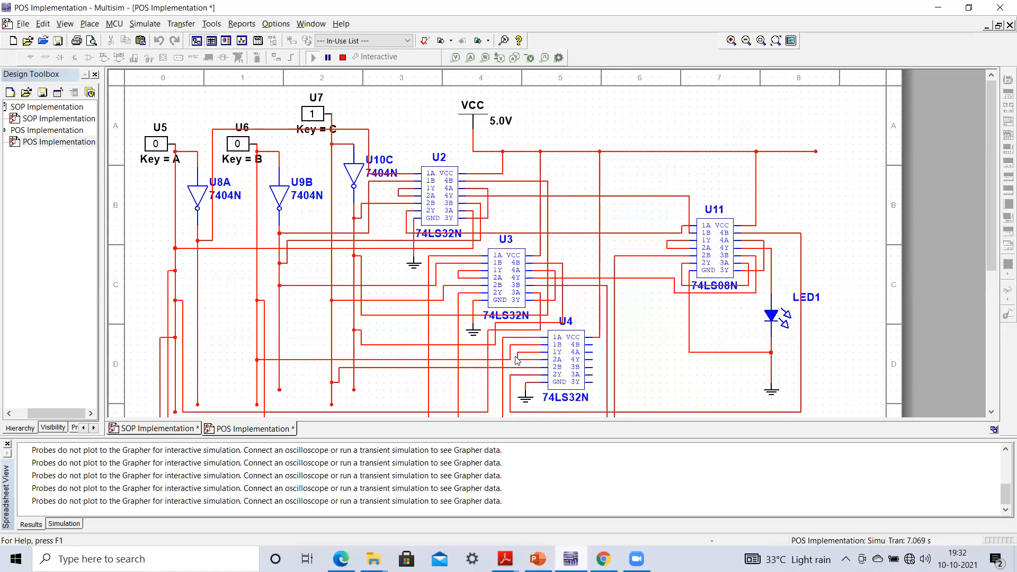
pyautogui.click(343, 58)
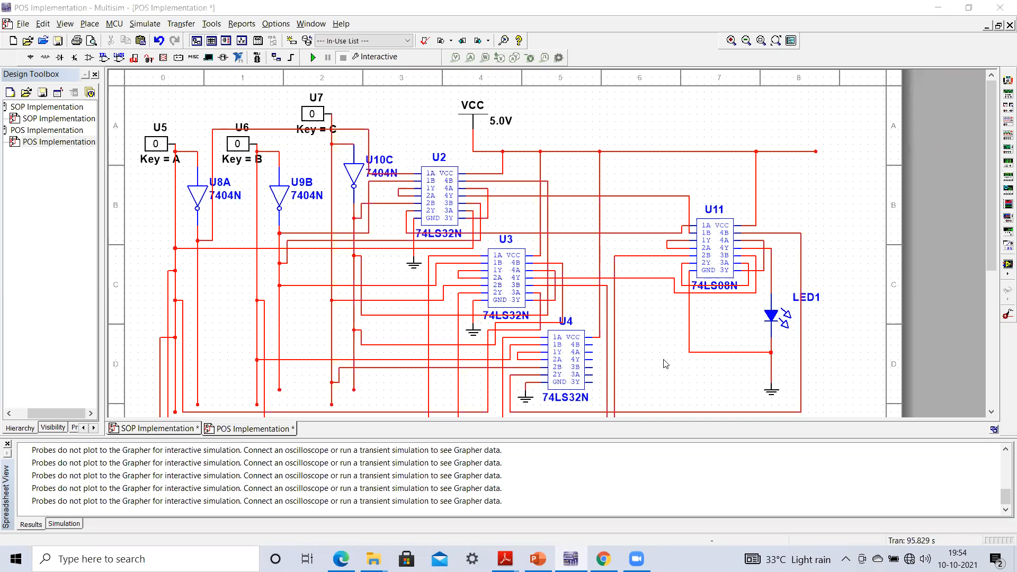
pyautogui.click(537, 559)
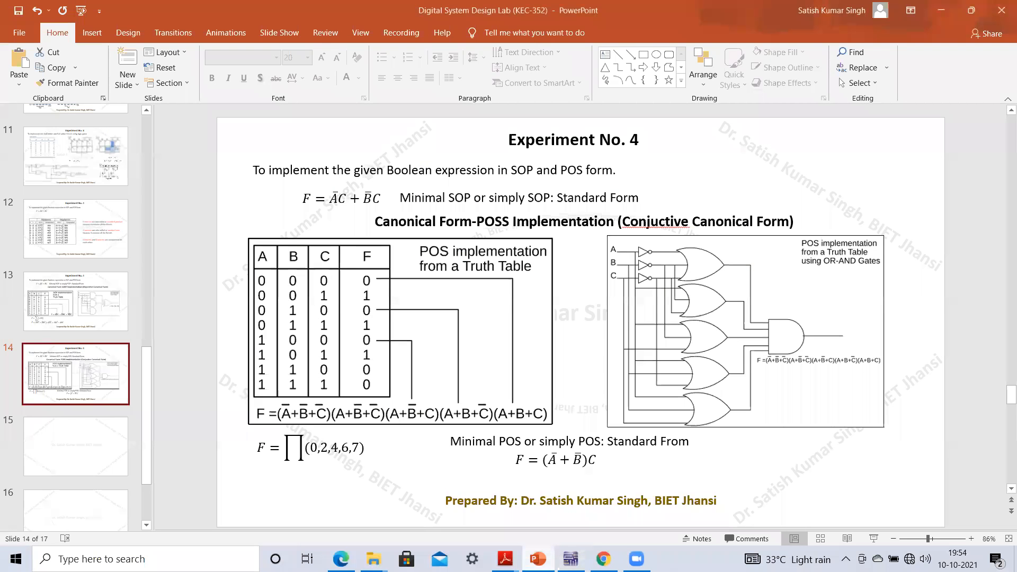
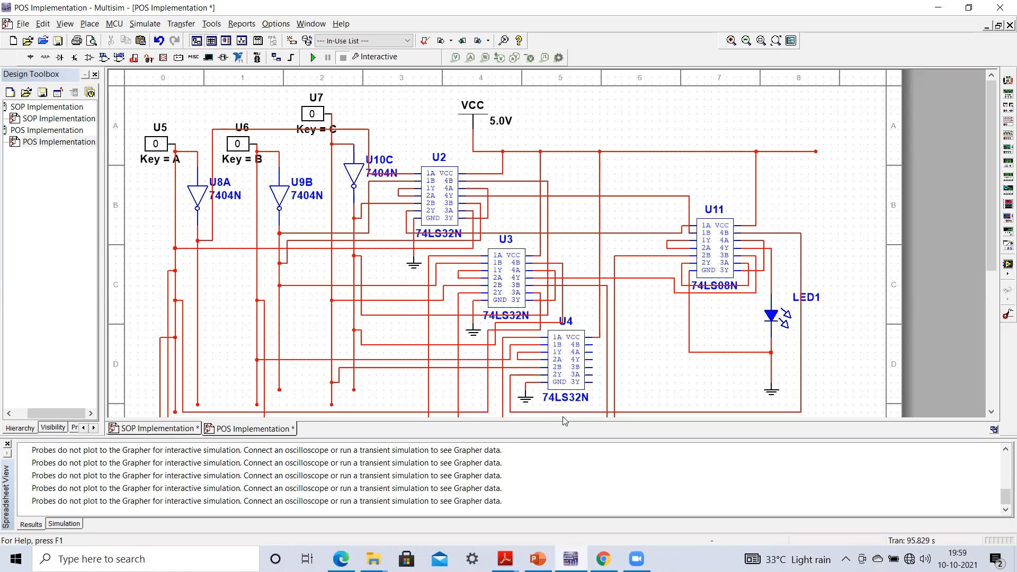
pyautogui.click(546, 554)
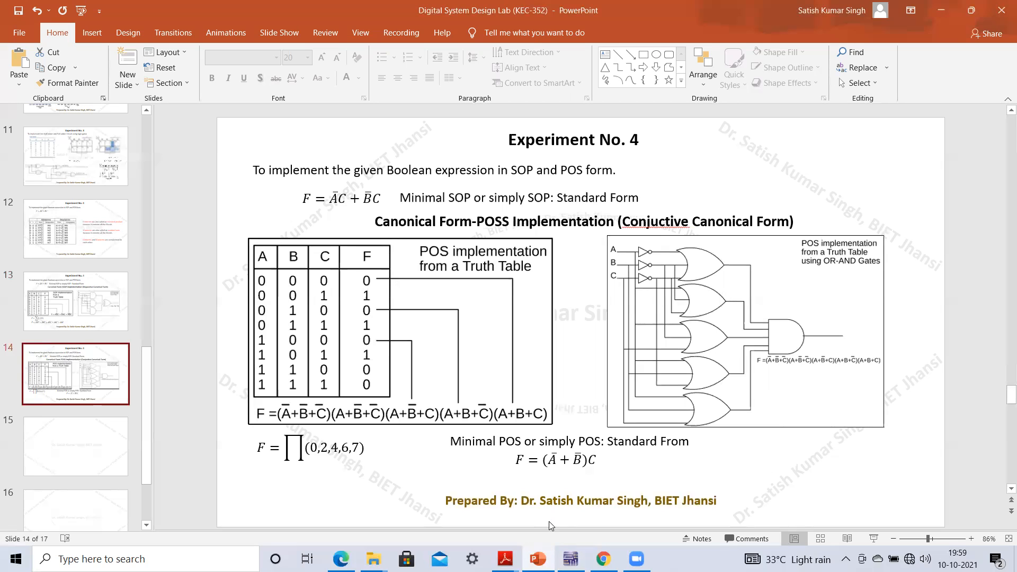
pyautogui.moveTo(538, 559)
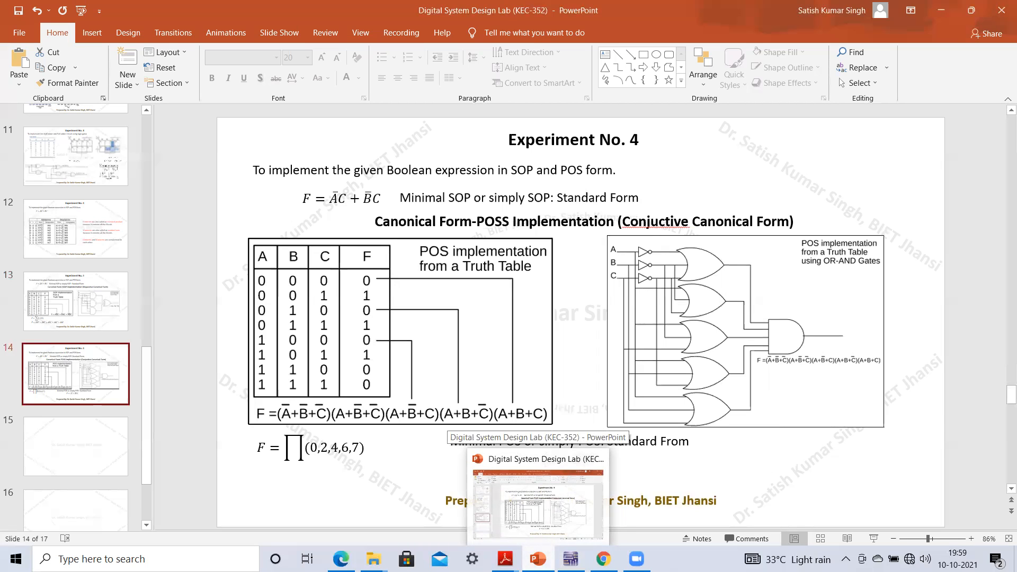
pyautogui.click(538, 559)
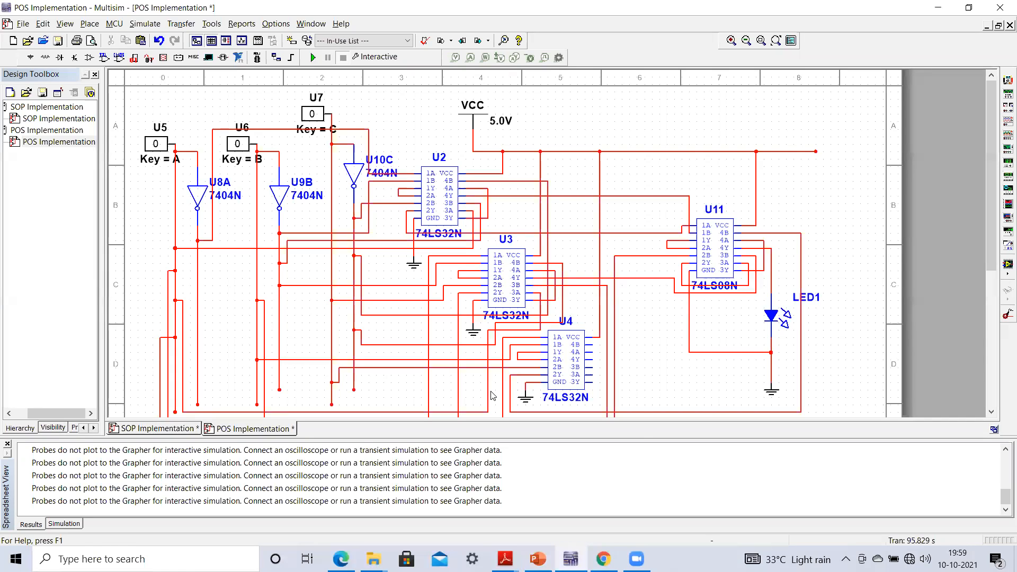
# Delete the wire from input A to U2's 3A and connect that pin to the output of inverter U8A instead.
pyautogui.click(462, 247)
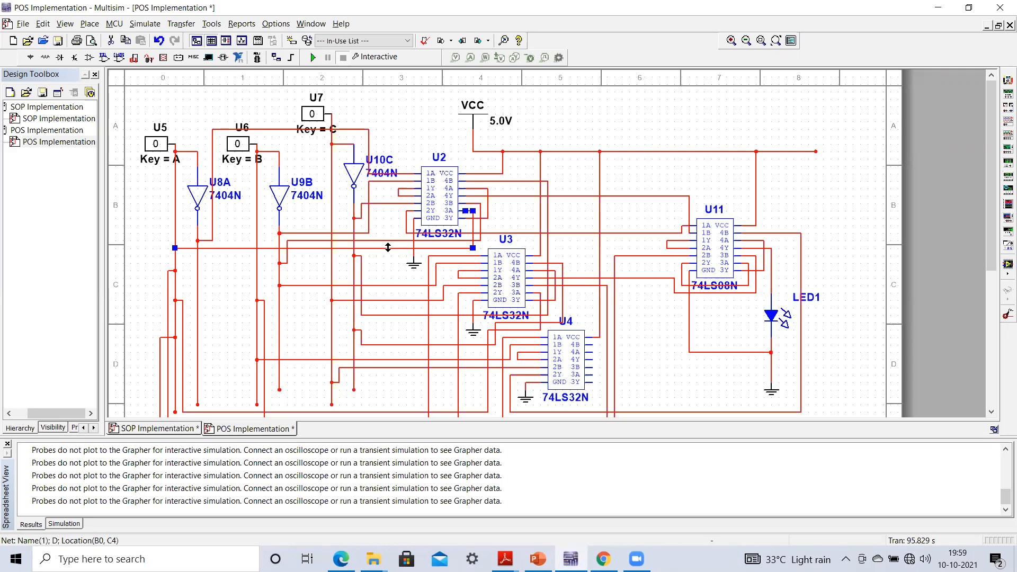
pyautogui.press('Delete')
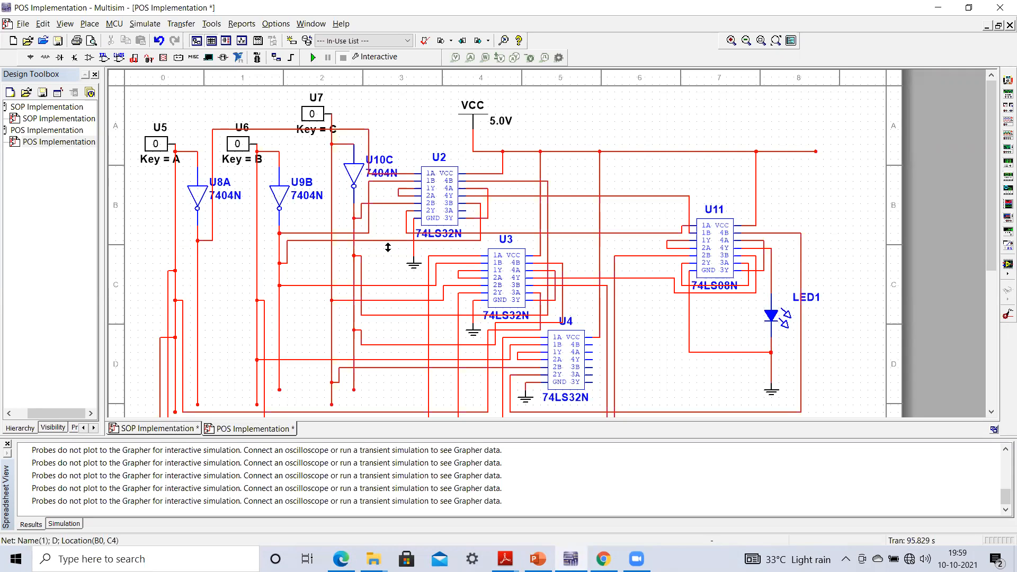
pyautogui.click(474, 215)
pyautogui.click(198, 263)
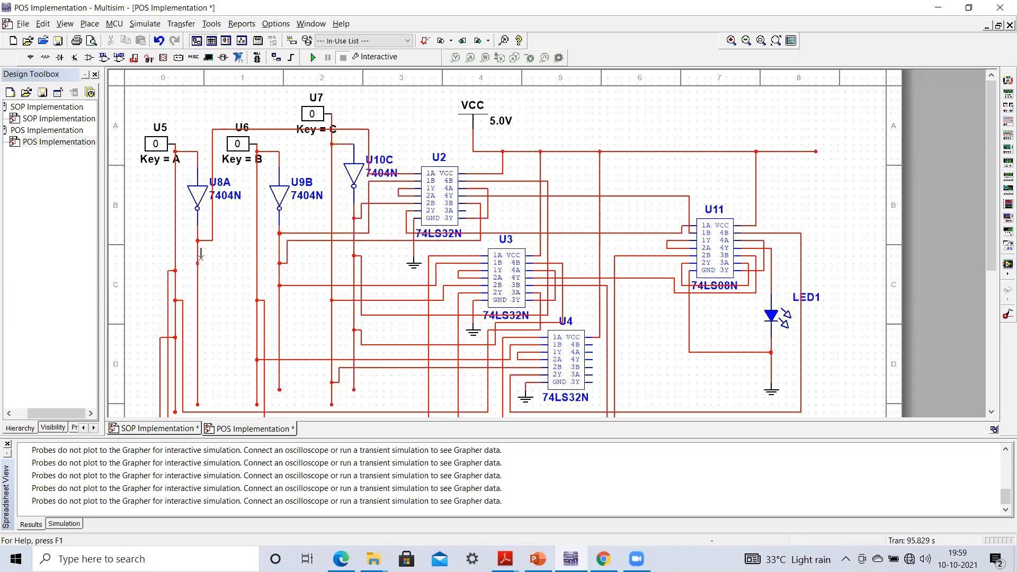
# Check U2's 3B and 3Y-to-4A wires, and replace the inverted-C wire at U2's 4B with one from input C.
pyautogui.click(480, 225)
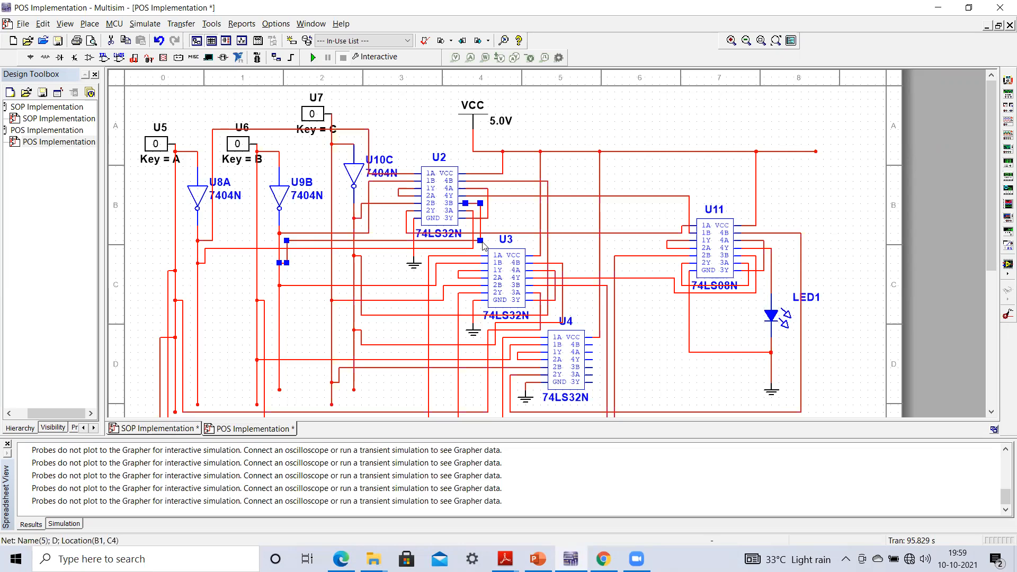
pyautogui.click(488, 215)
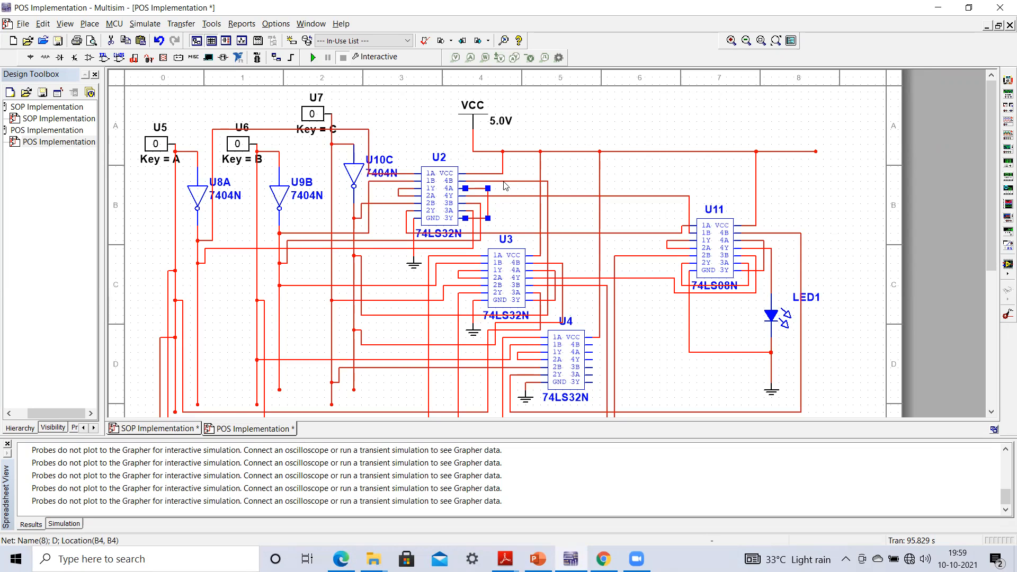
pyautogui.click(504, 181)
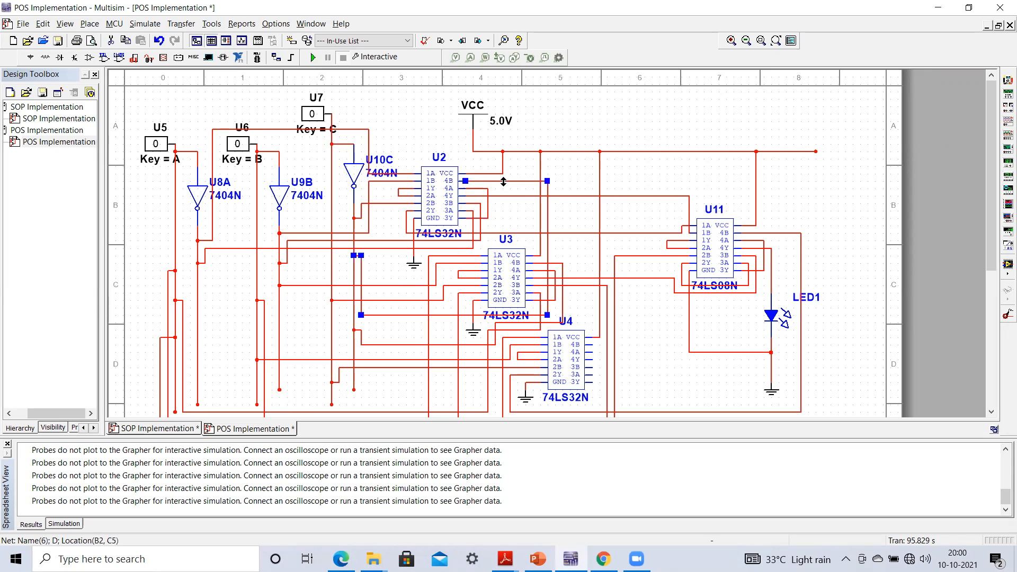
pyautogui.press('Delete')
pyautogui.click(466, 181)
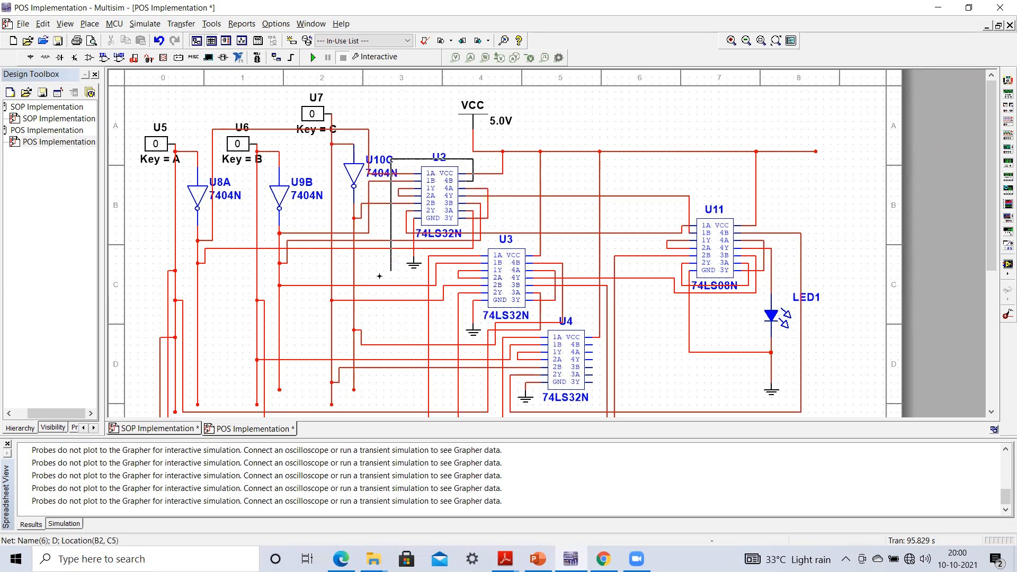
pyautogui.click(334, 270)
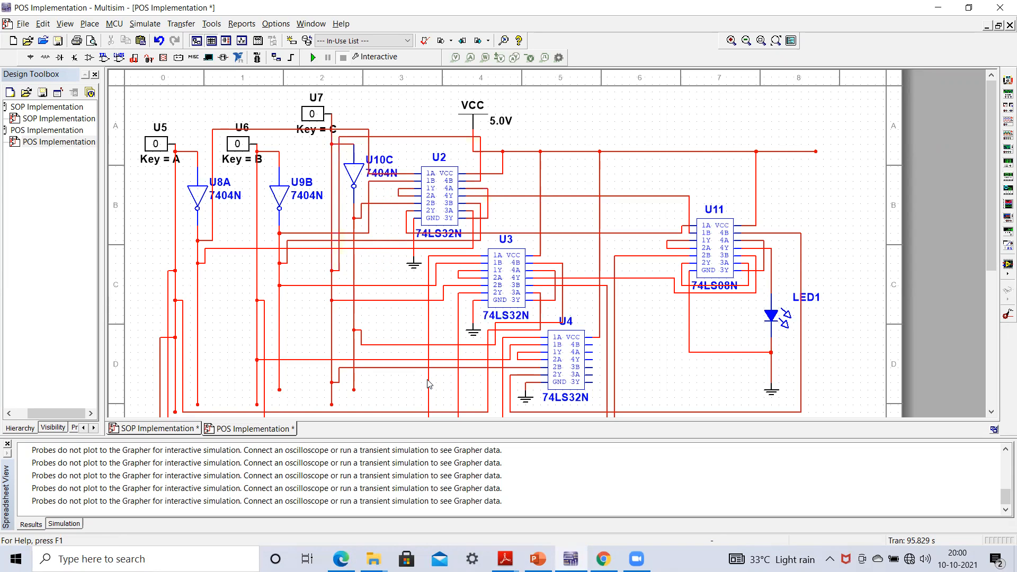
# Check the expression in PowerPoint, and in Multisim replace U3's 3A wire with one from the output of inverter U8A.
pyautogui.click(537, 559)
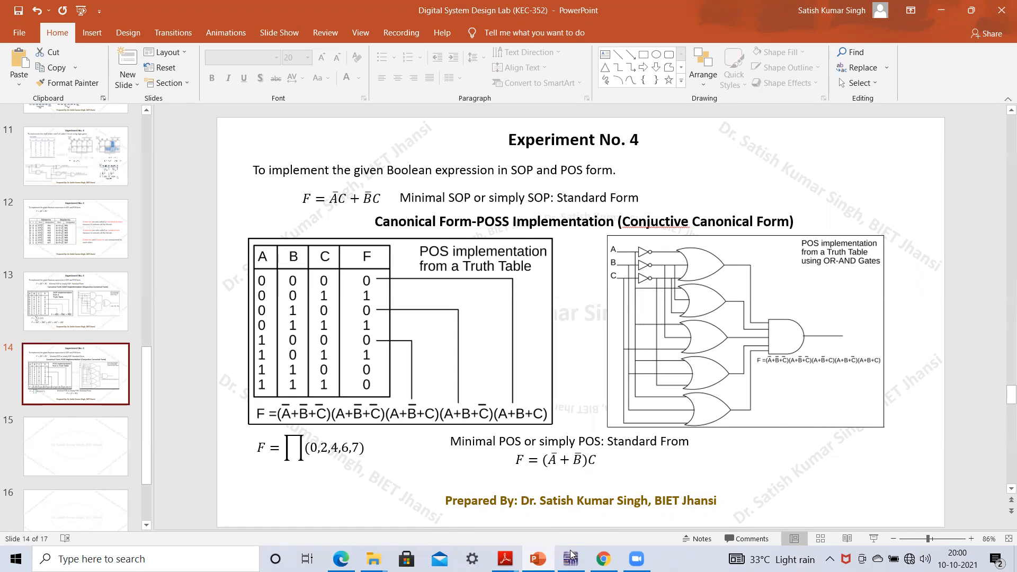
pyautogui.click(571, 559)
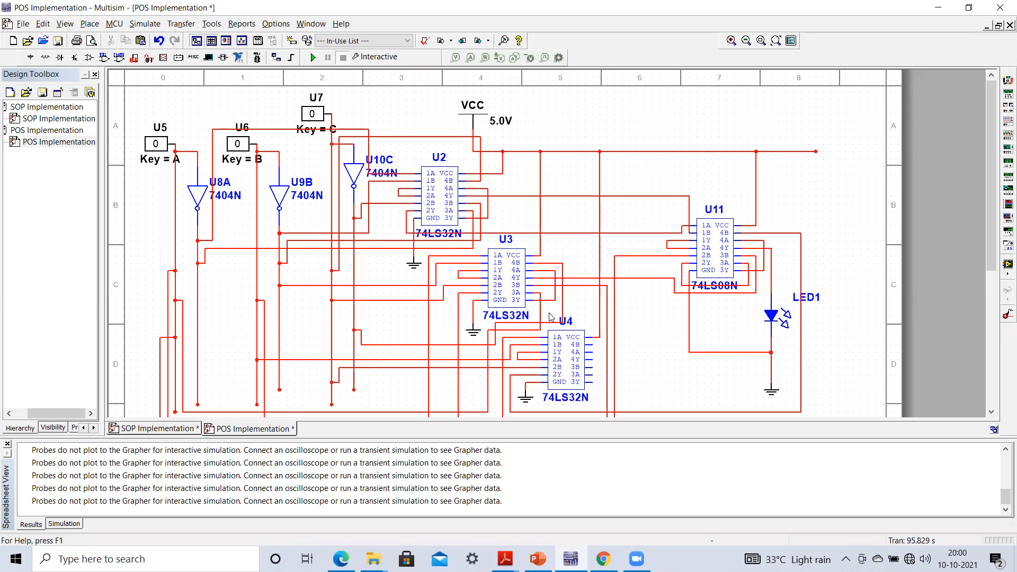
pyautogui.click(540, 308)
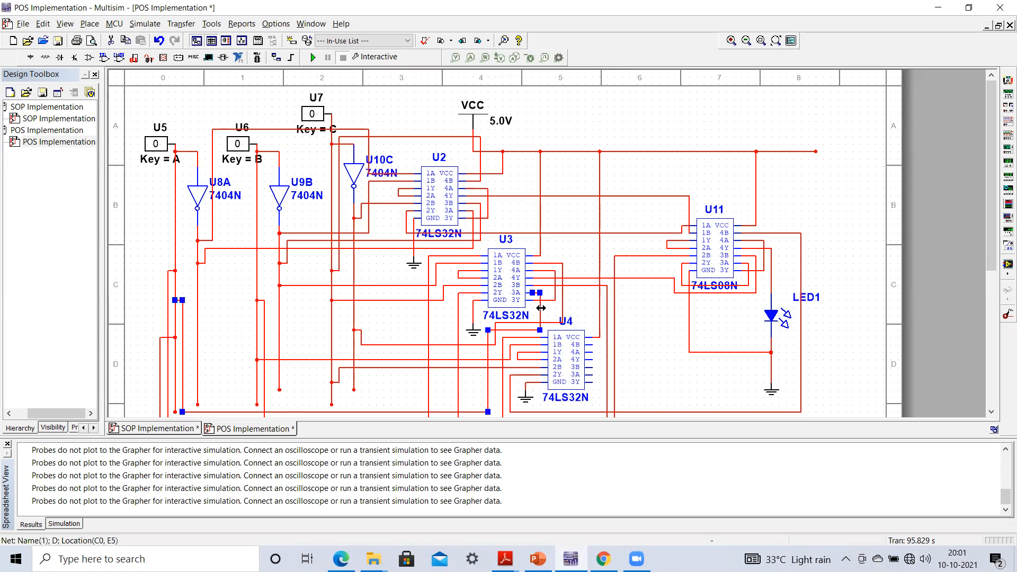
pyautogui.hotkey('ctrl', 'x')
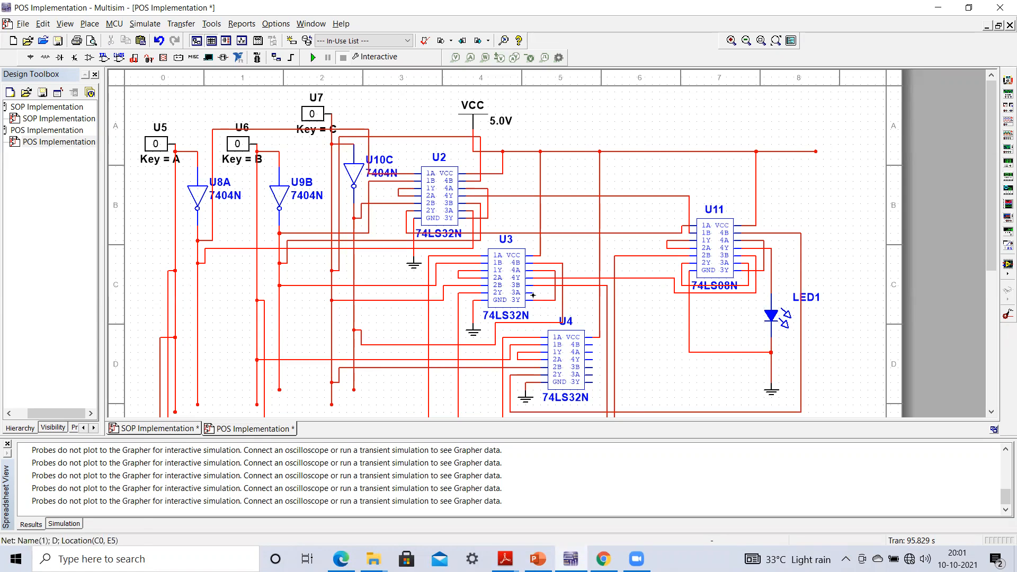
pyautogui.click(531, 291)
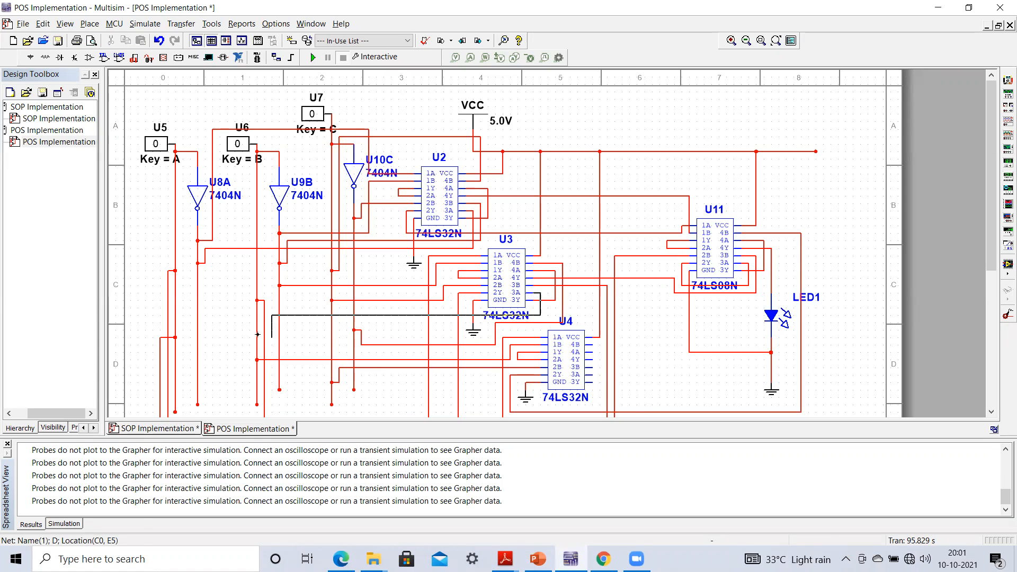
pyautogui.click(198, 321)
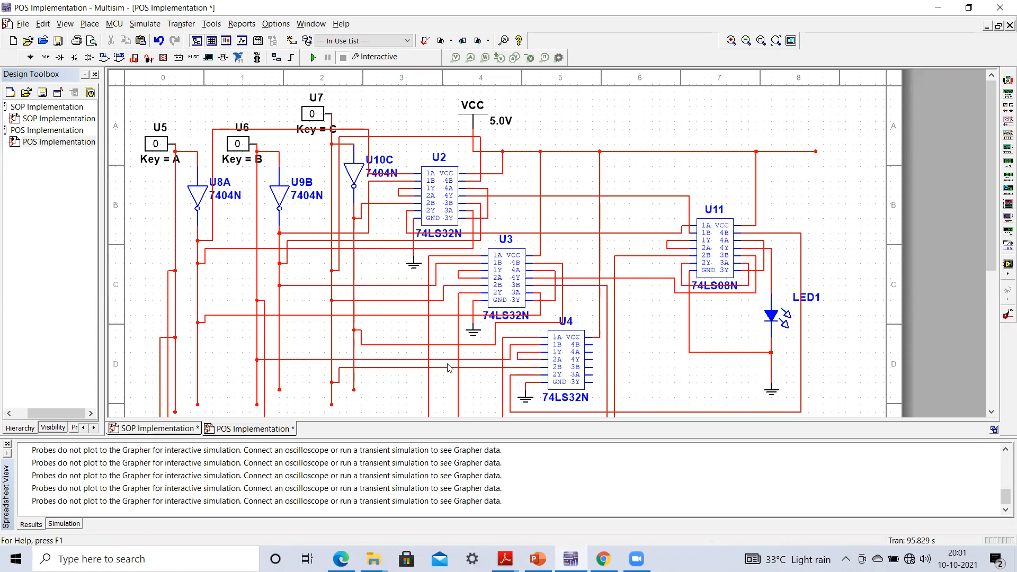
# Check U3's 3B and 3Y-to-4A wires, and replace the inverted-C wire at U3's 4B with one from input C.
pyautogui.click(547, 286)
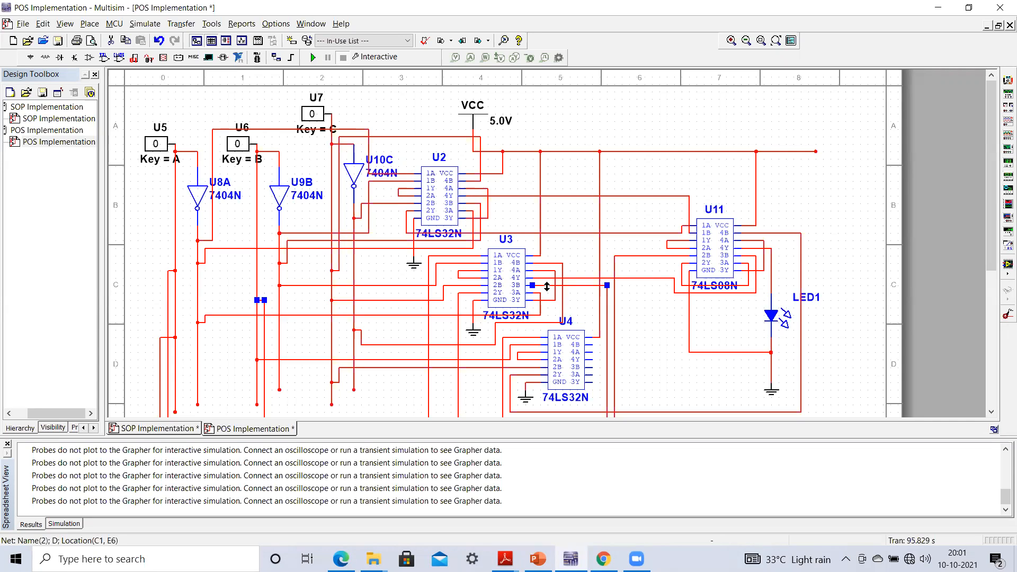
pyautogui.hotkey('ctrl', 'c')
pyautogui.click(555, 297)
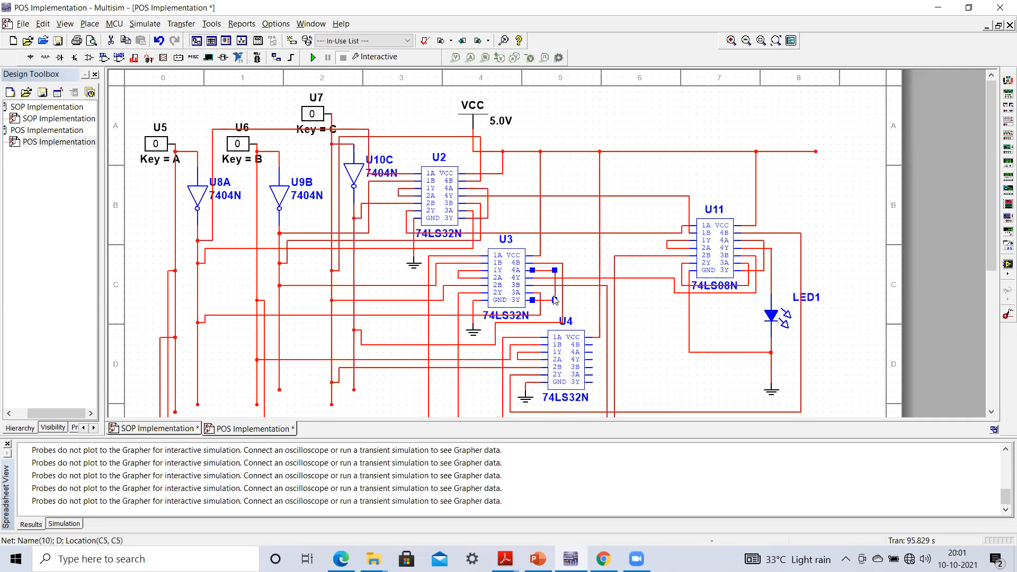
pyautogui.click(563, 271)
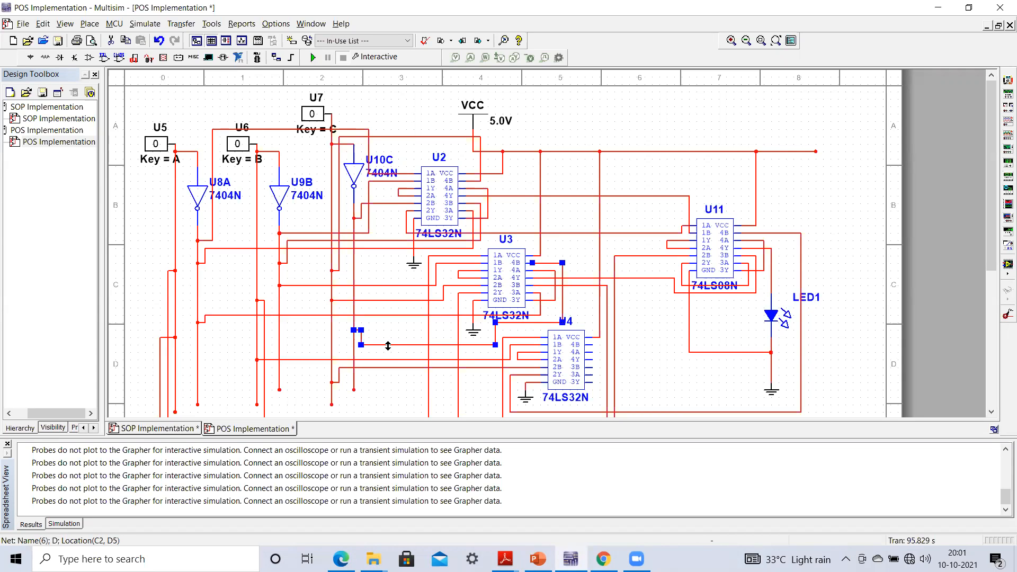
pyautogui.press('Delete')
pyautogui.click(533, 263)
pyautogui.click(332, 331)
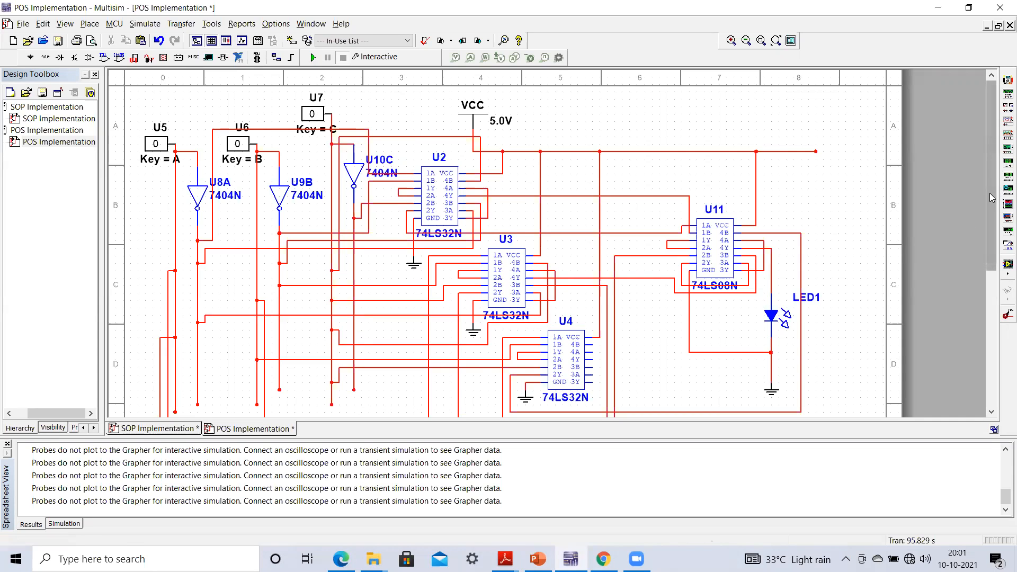
# Run the corrected POS simulation, set C to 1, and compare the LED output with the truth table in PowerPoint.
pyautogui.moveTo(991, 182)
pyautogui.mouseDown()
pyautogui.moveTo(991, 205)
pyautogui.moveTo(1000, 191)
pyautogui.mouseUp()
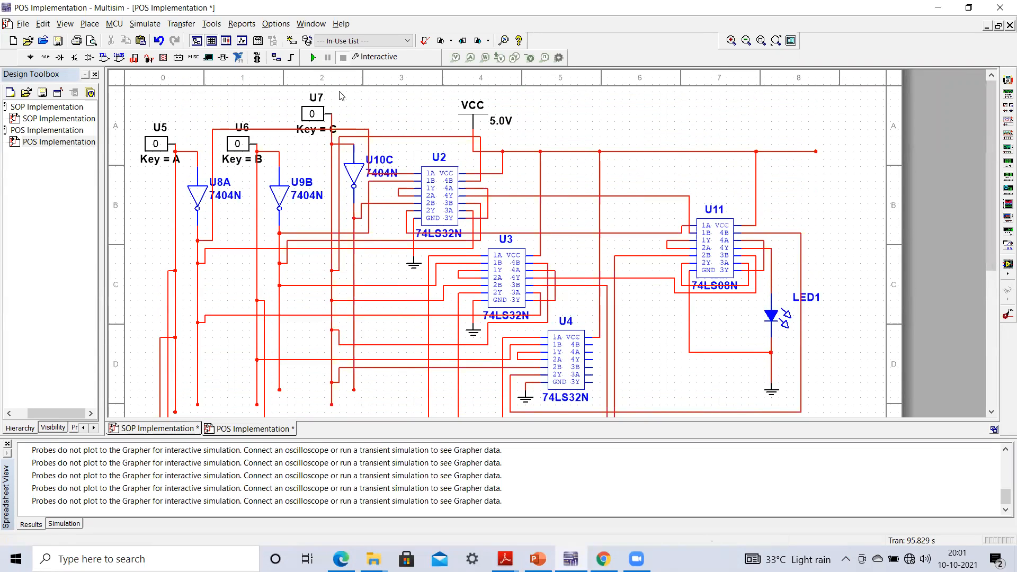
pyautogui.click(313, 57)
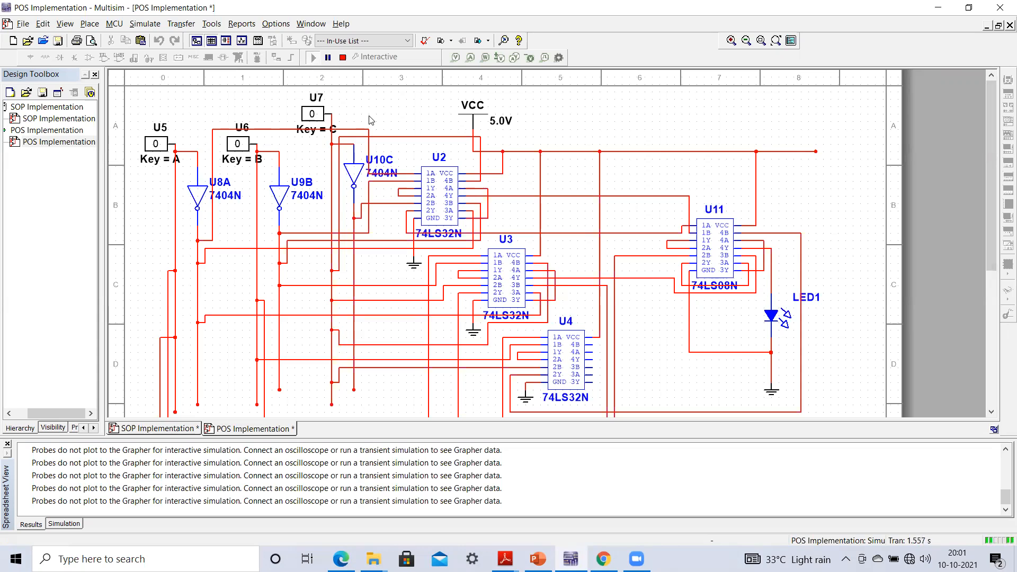
pyautogui.press('c')
pyautogui.click(537, 559)
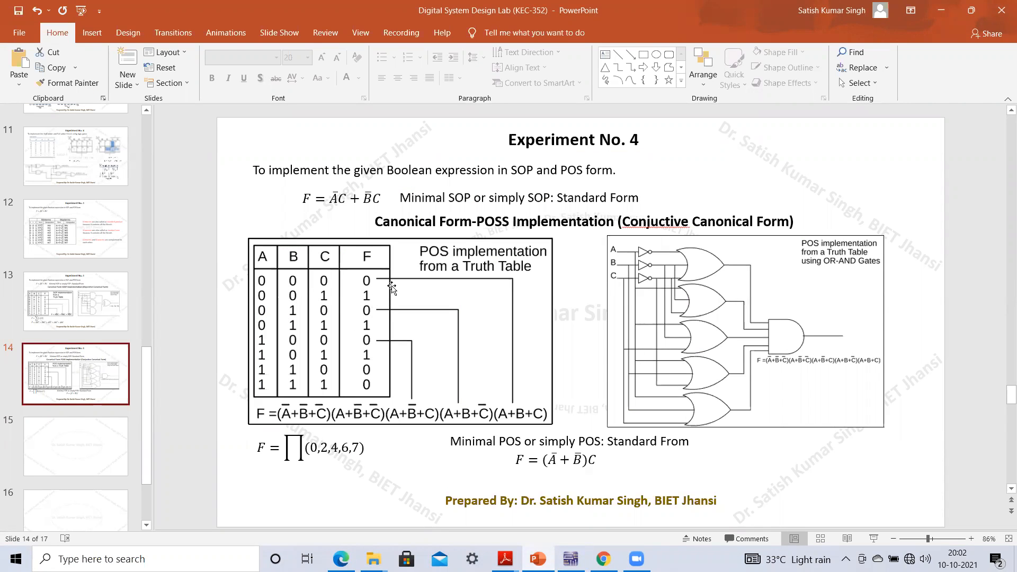
pyautogui.click(539, 557)
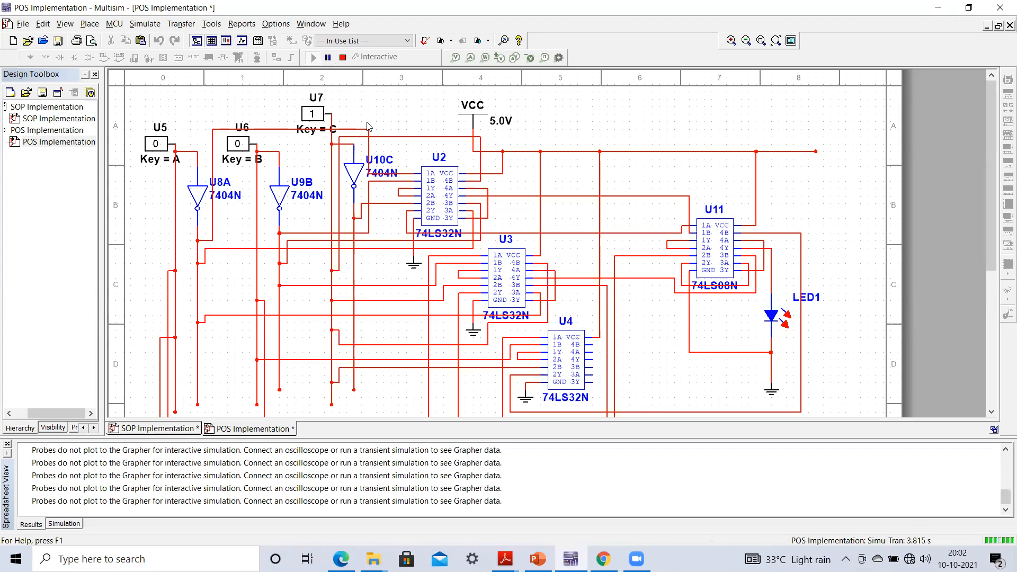
# Set C to 0 and B to 1 in the running simulation and compare the LED with the truth table in PowerPoint.
pyautogui.press('c')
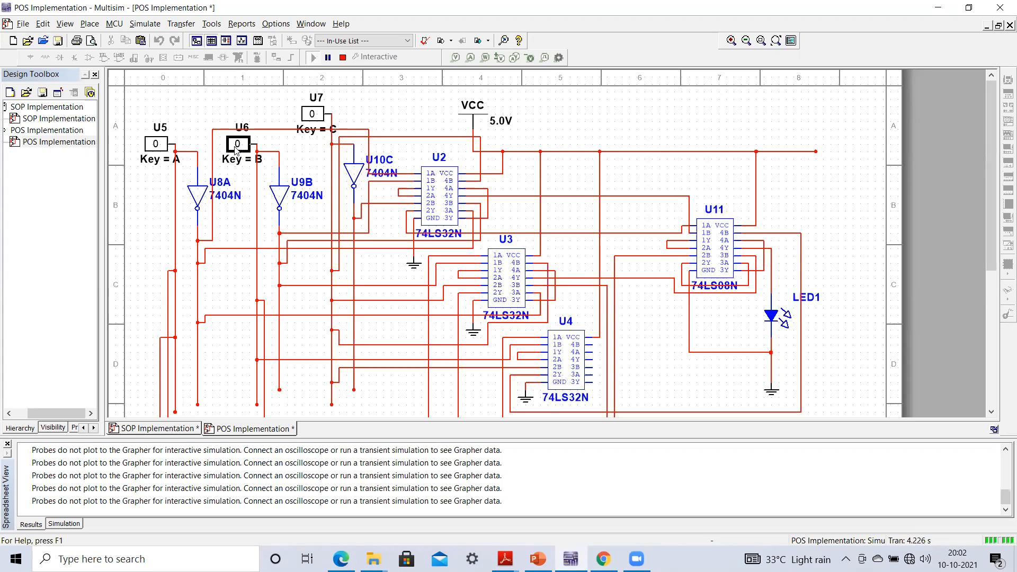
pyautogui.press('b')
pyautogui.click(538, 560)
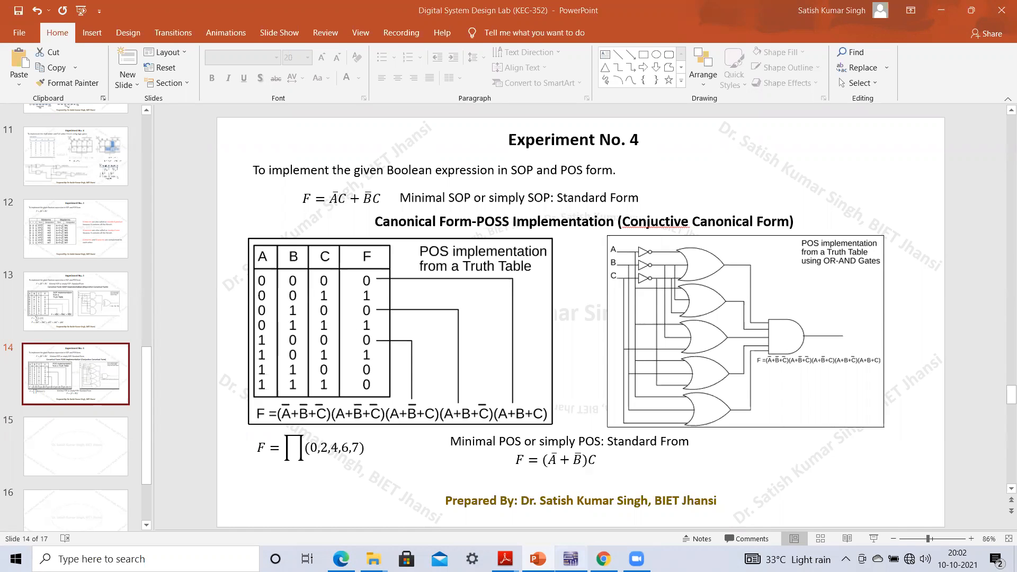
pyautogui.click(571, 559)
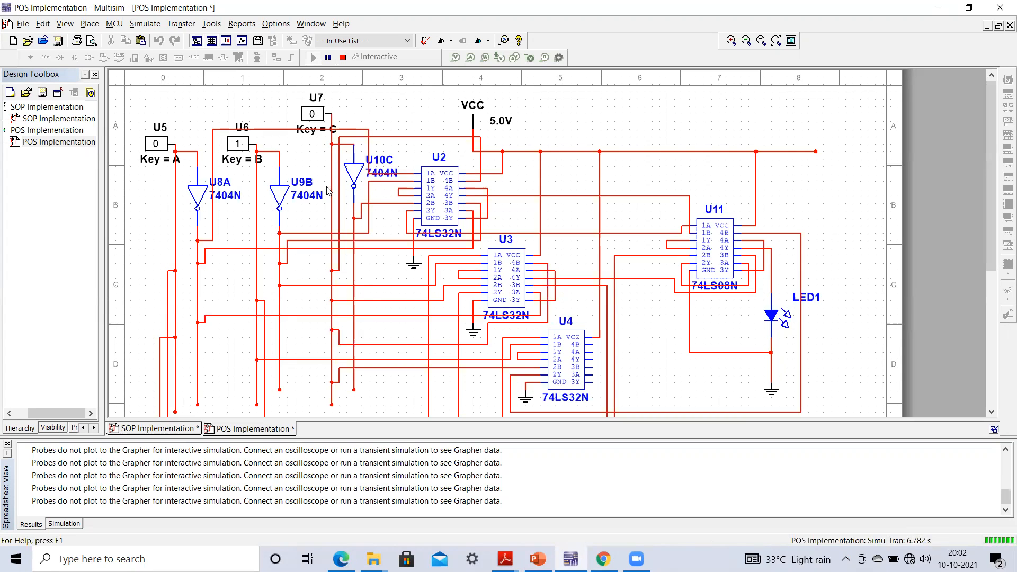
# Test B and C both at 1, set A to 1 with B and C at 0, and compare with the truth table.
pyautogui.press('c')
pyautogui.press('c')
pyautogui.press('a')
pyautogui.click(538, 559)
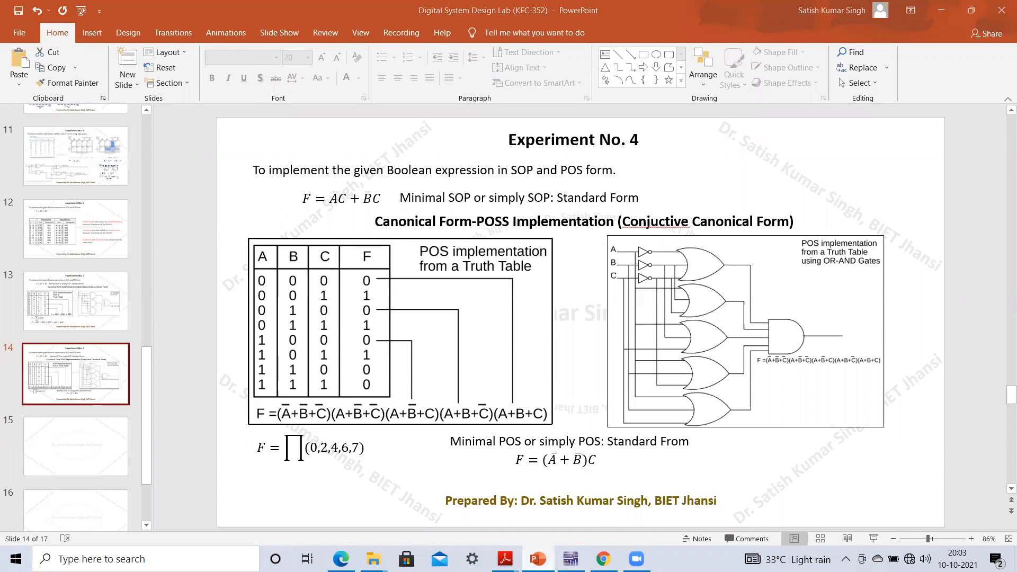
pyautogui.click(570, 559)
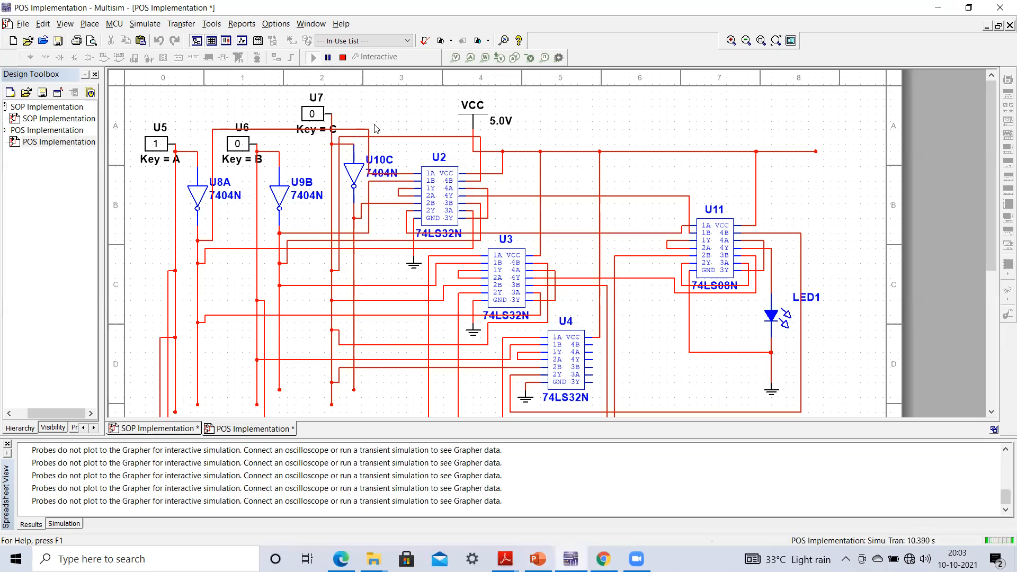
# Set C to 1 with A at 1, check the truth table in PowerPoint, and test A, B and C all at 1.
pyautogui.press('c')
pyautogui.click(538, 559)
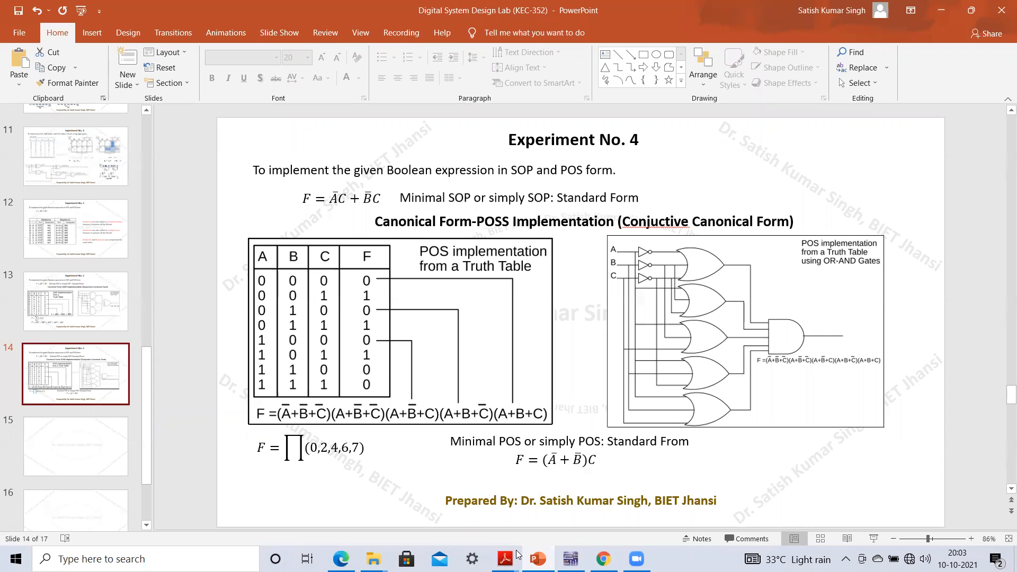
pyautogui.click(571, 559)
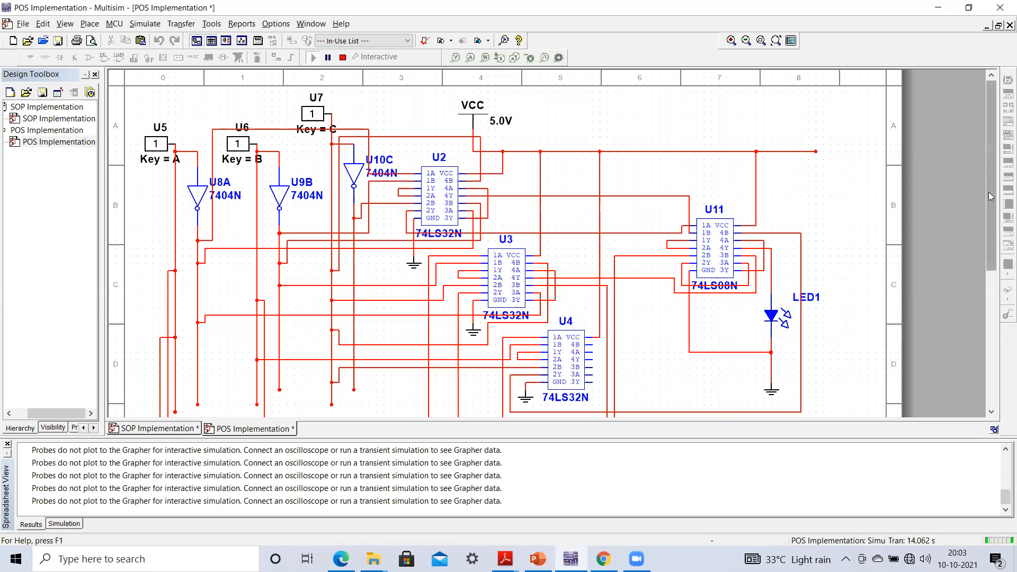
pyautogui.moveTo(988, 192)
pyautogui.mouseDown()
pyautogui.moveTo(992, 203)
pyautogui.moveTo(990, 185)
pyautogui.mouseUp()
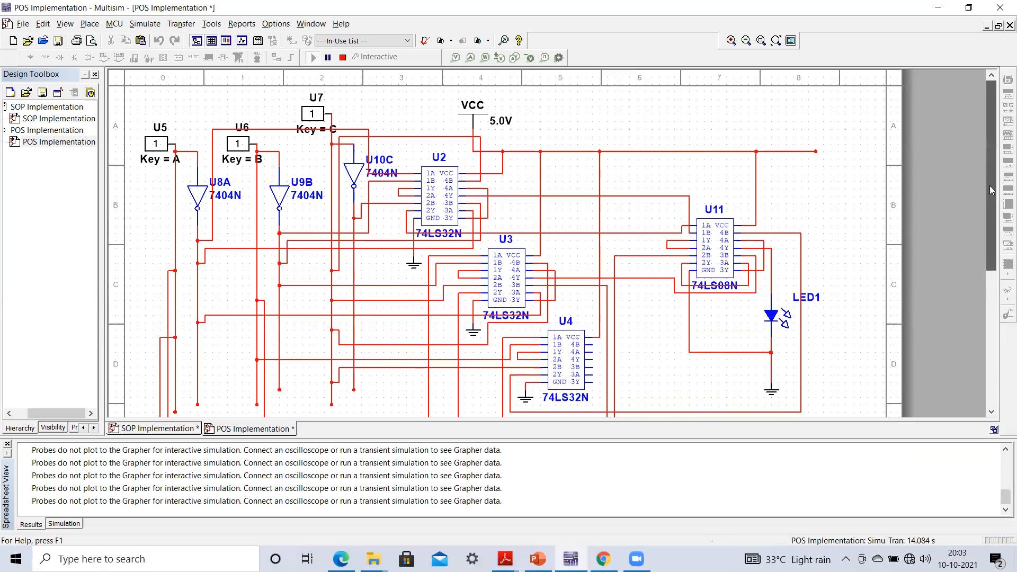
# Review the SOP Implementation design, return to POS Implementation, and switch to PowerPoint to review the Experiment No. 4 slide.
pyautogui.click(158, 428)
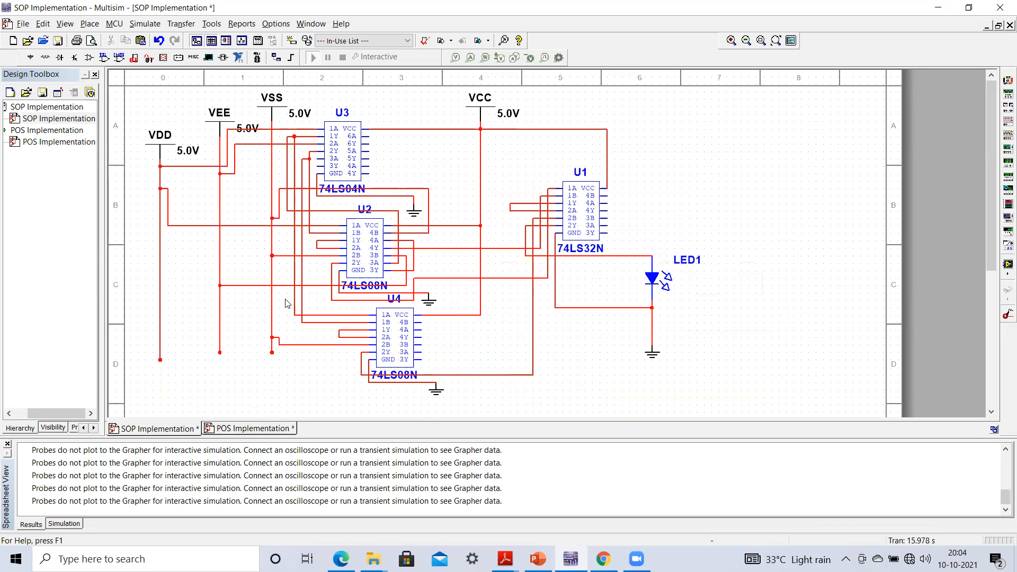
pyautogui.click(248, 428)
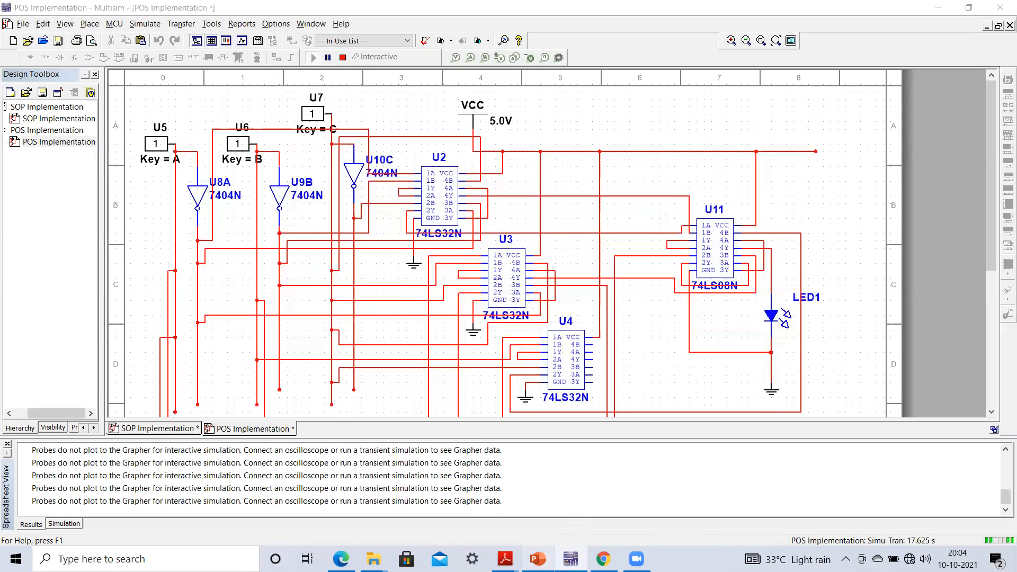
pyautogui.click(538, 559)
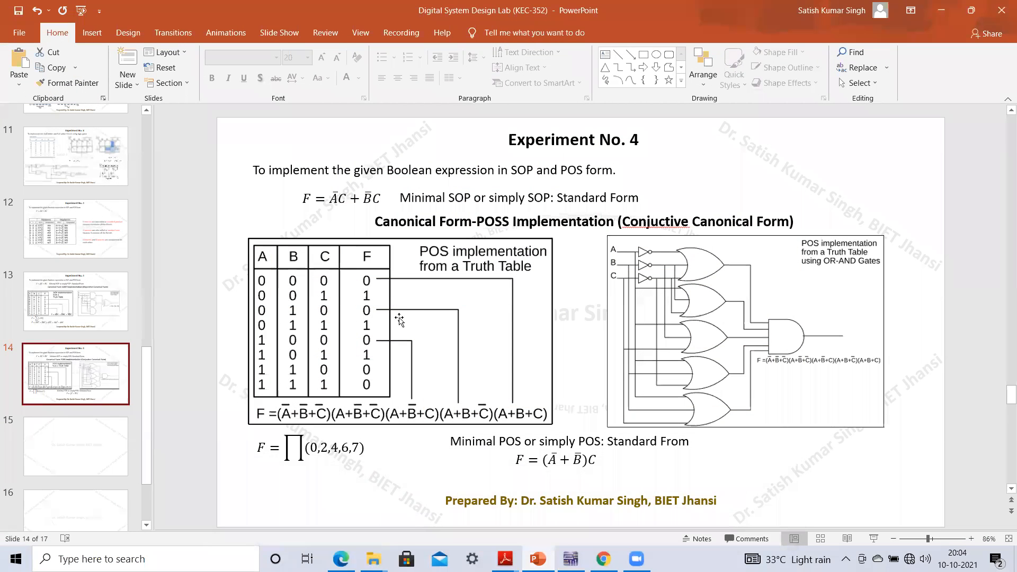